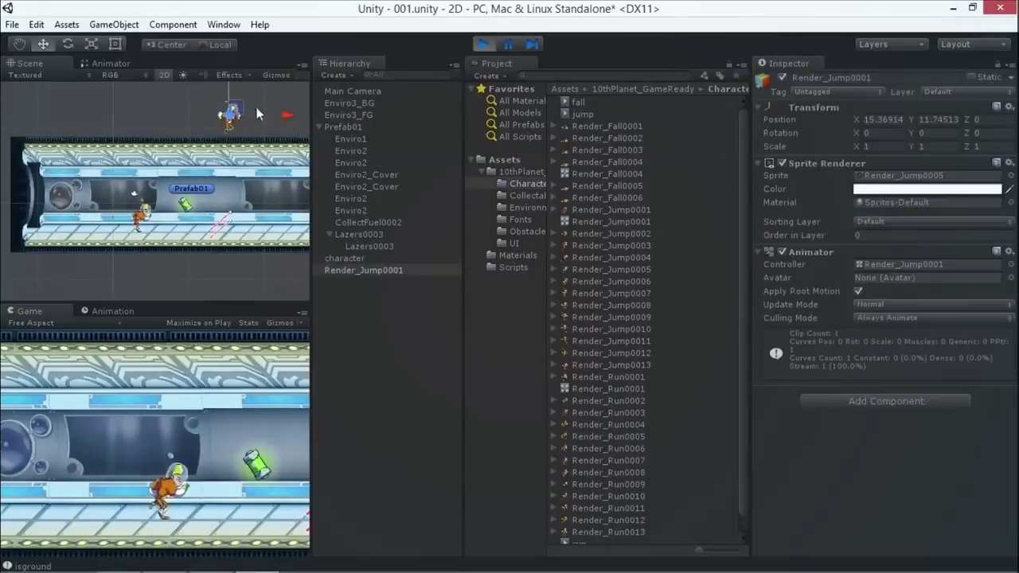
# Step: Play-test the scene with the view framed on Render_Jump0001 to preview its jump animation, and stop playback
pyautogui.click(480, 44)
pyautogui.press('f')
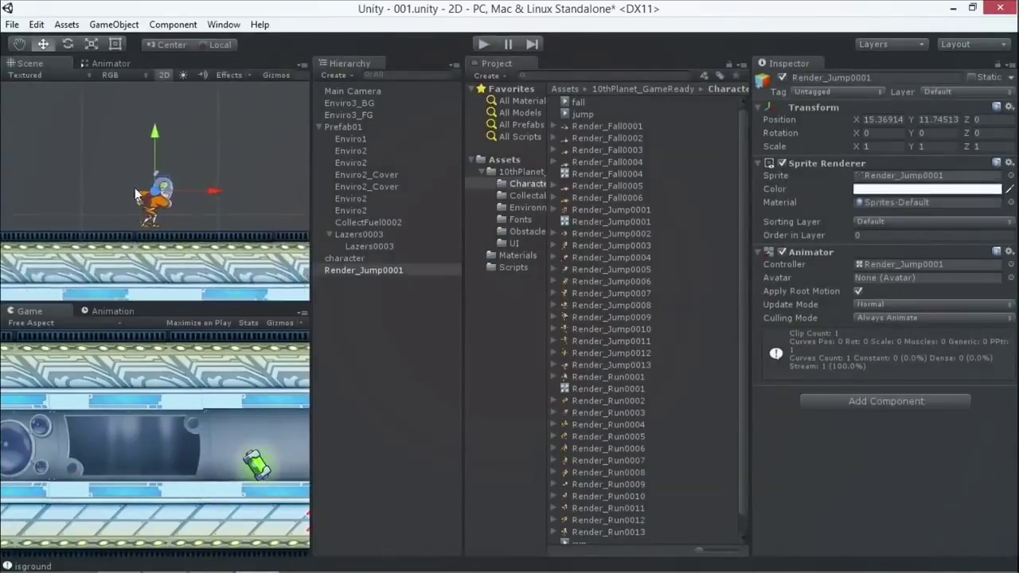
pyautogui.click(483, 45)
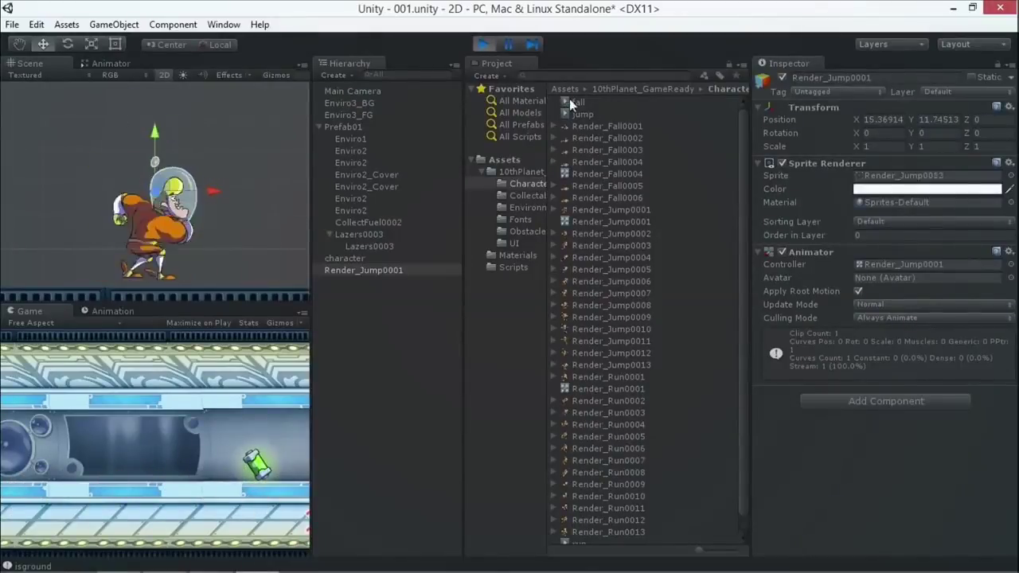
pyautogui.hotkey('ctrl', 'p')
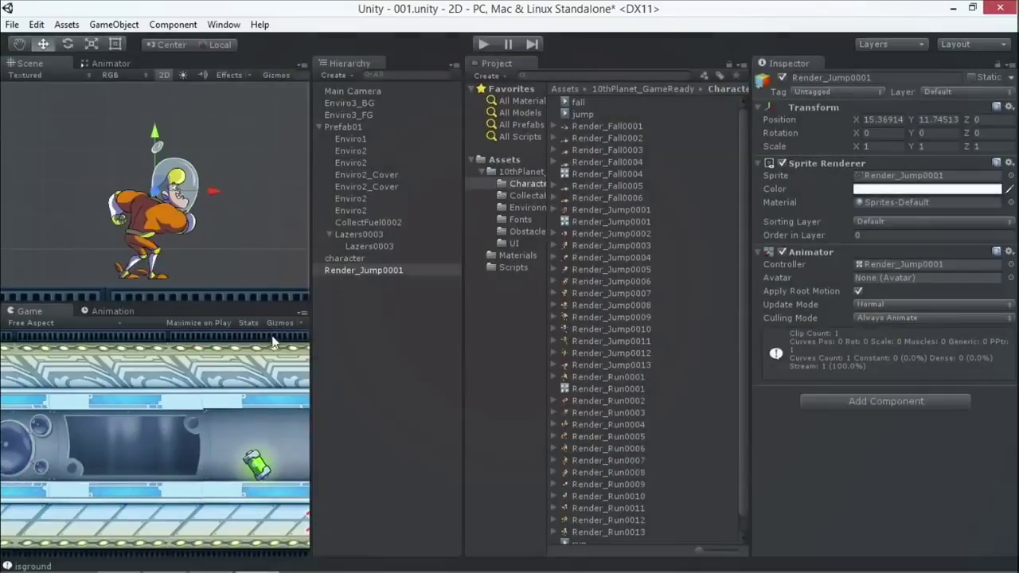
# Step: Delete the Render_Jump0001 object from the scene and frame Prefab01
pyautogui.click(348, 270)
pyautogui.rightClick(347, 270)
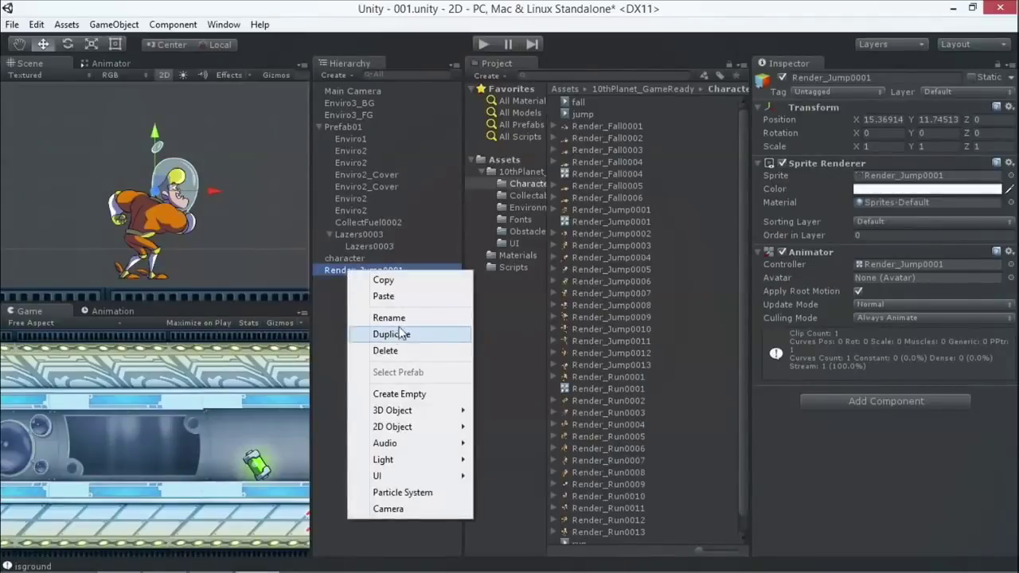
pyautogui.click(385, 351)
pyautogui.doubleClick(344, 127)
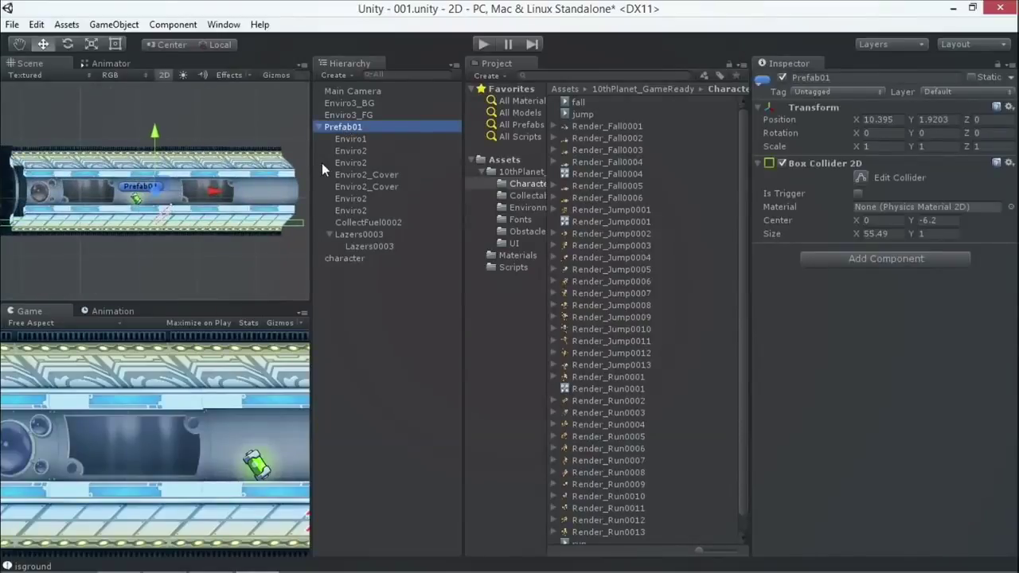
# Step: Add the jump animation clip as a new state in the character's Animator controller
pyautogui.click(577, 102)
pyautogui.click(570, 114)
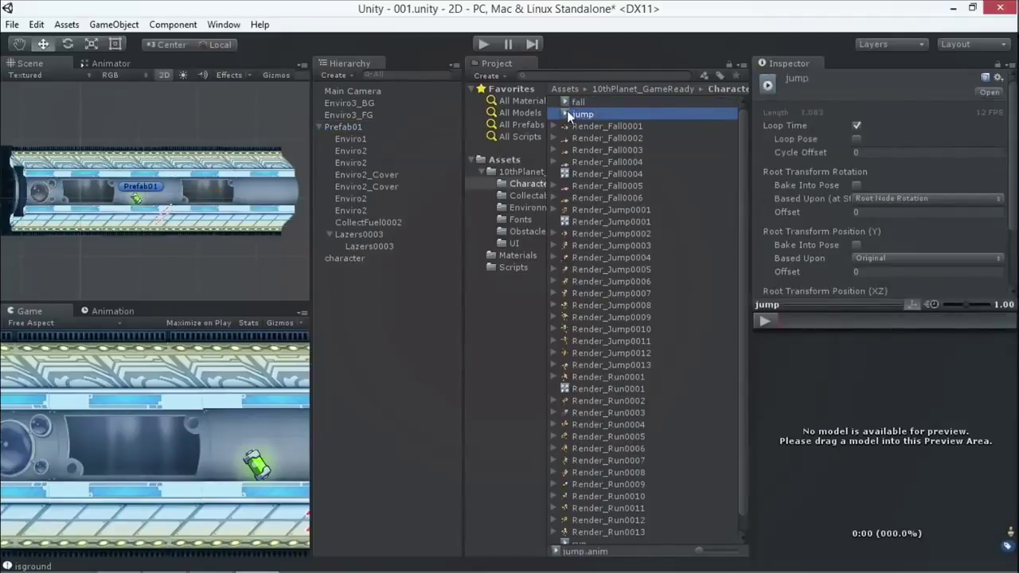
pyautogui.doubleClick(342, 259)
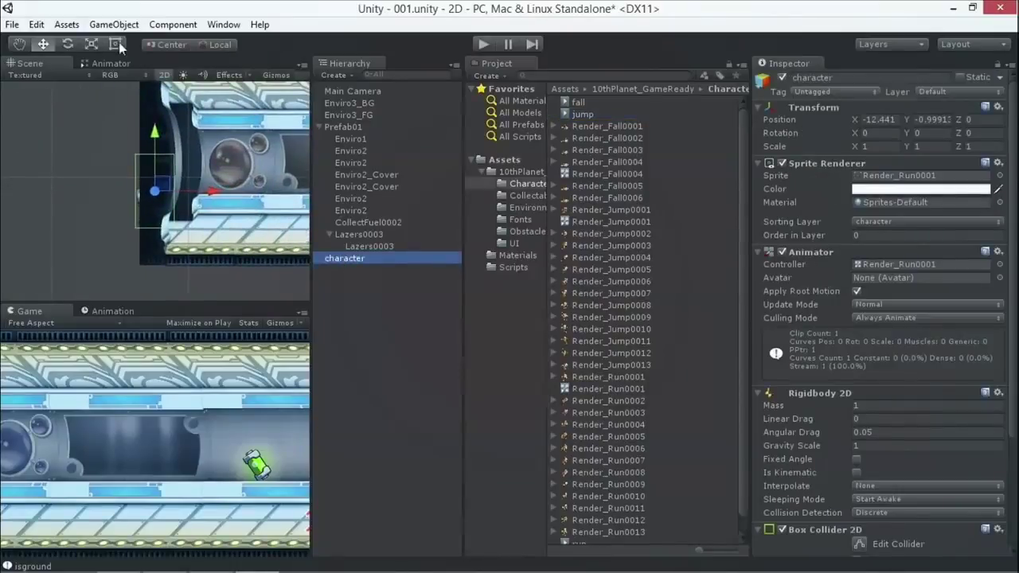
pyautogui.click(111, 63)
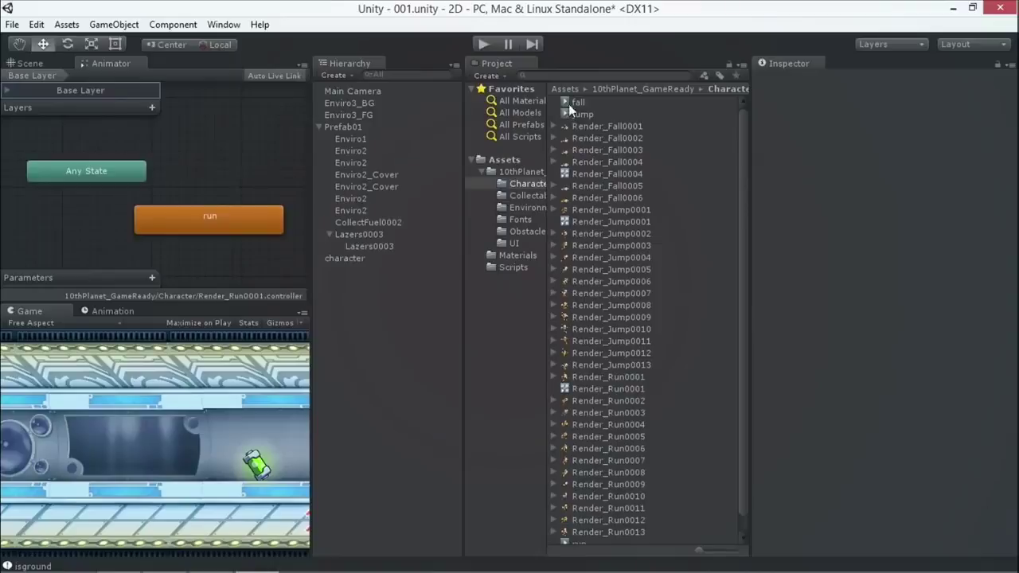
pyautogui.moveTo(568, 112); pyautogui.dragTo(240, 153)
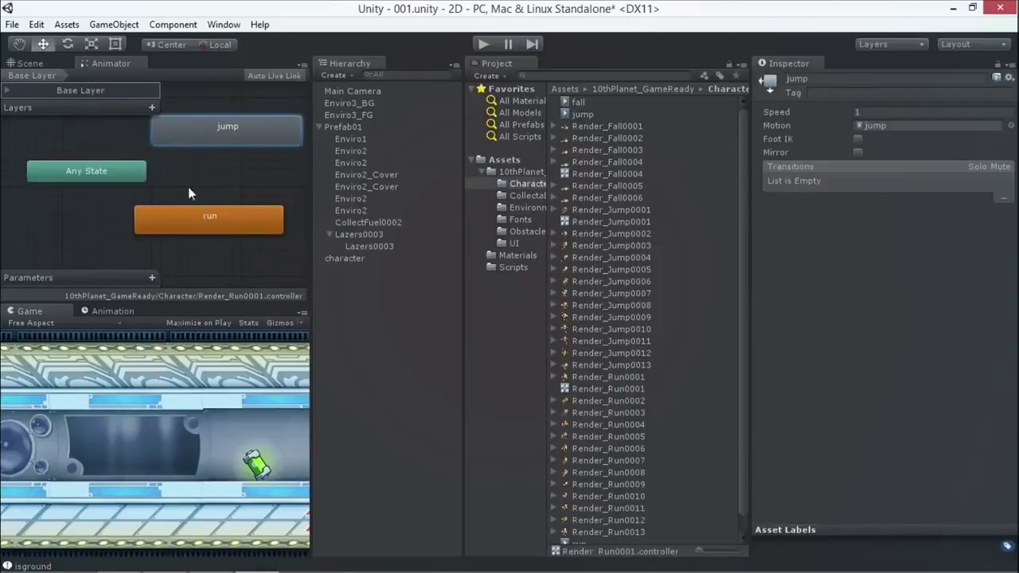
# Step: Space out the Any State, run and jump states in the Animator graph, keeping jump above run
pyautogui.moveTo(127, 171); pyautogui.dragTo(83, 171)
pyautogui.moveTo(185, 221); pyautogui.dragTo(141, 231)
pyautogui.moveTo(229, 130); pyautogui.dragTo(229, 153)
pyautogui.click(188, 226)
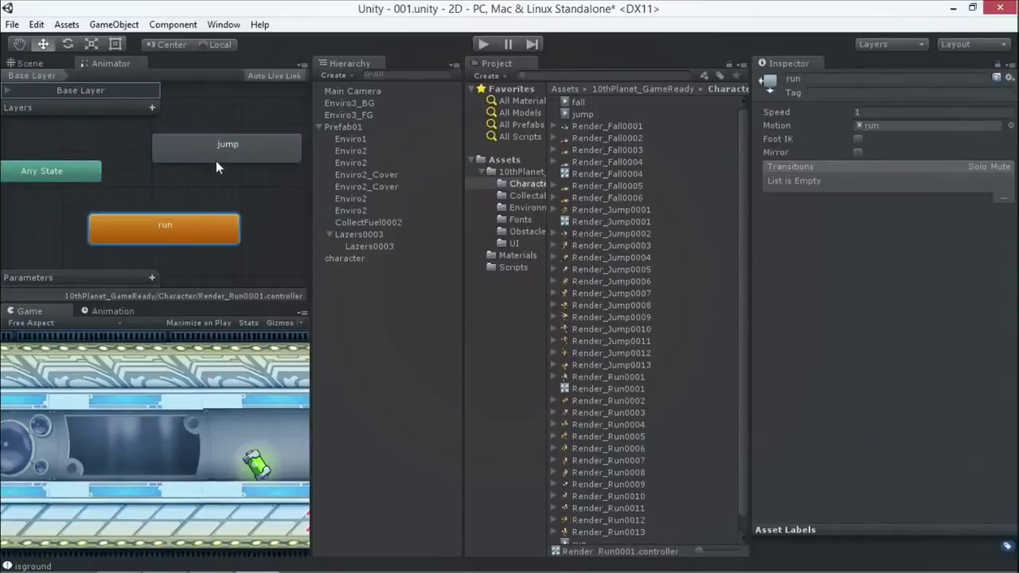
pyautogui.click(213, 159)
# Step: Create a transition from the run state to the jump state
pyautogui.click(195, 224)
pyautogui.rightClick(196, 223)
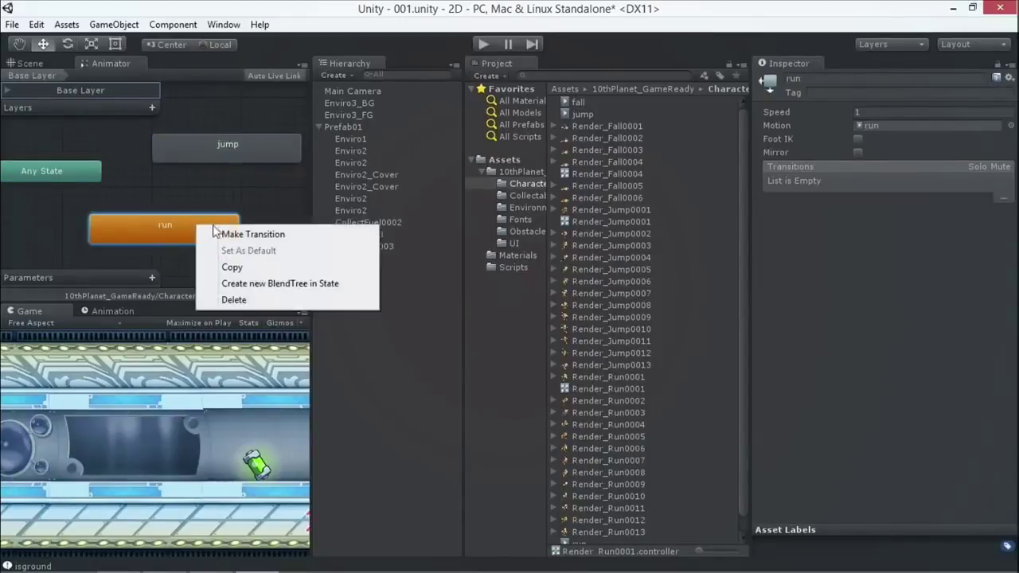
pyautogui.click(227, 230)
pyautogui.click(222, 154)
# Step: Create a return transition from the jump state to the run state
pyautogui.rightClick(197, 149)
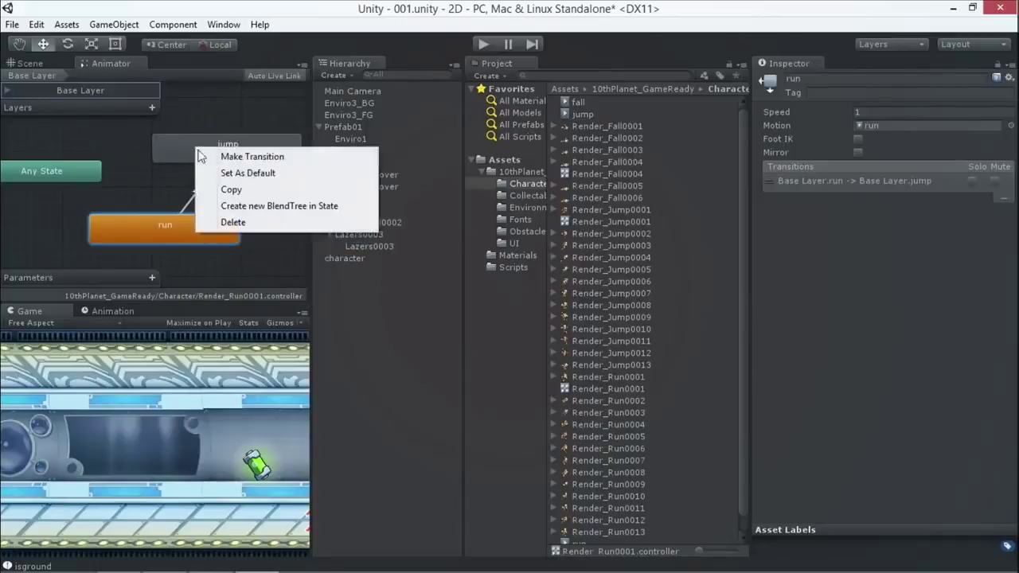
pyautogui.click(227, 153)
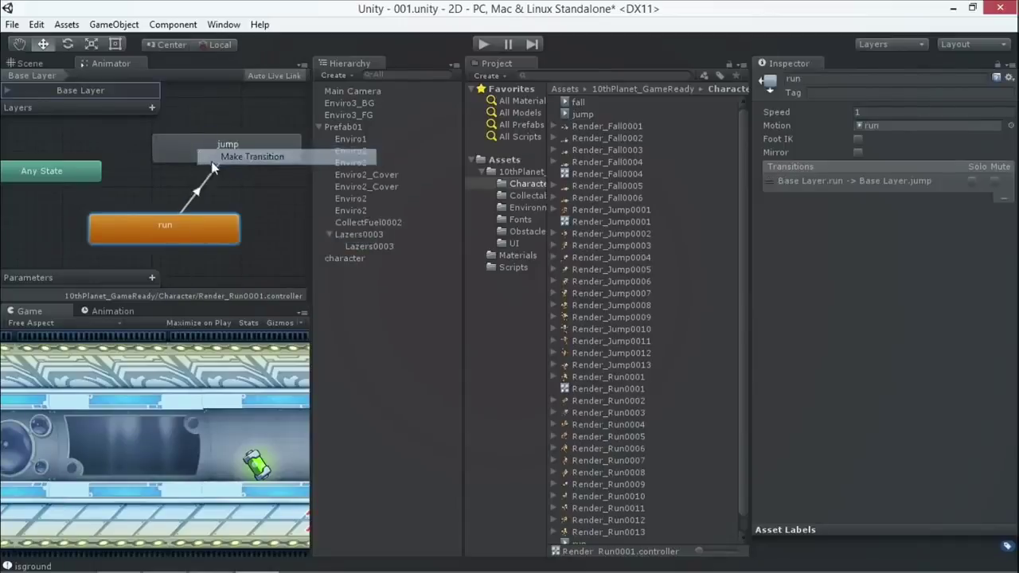
pyautogui.click(147, 222)
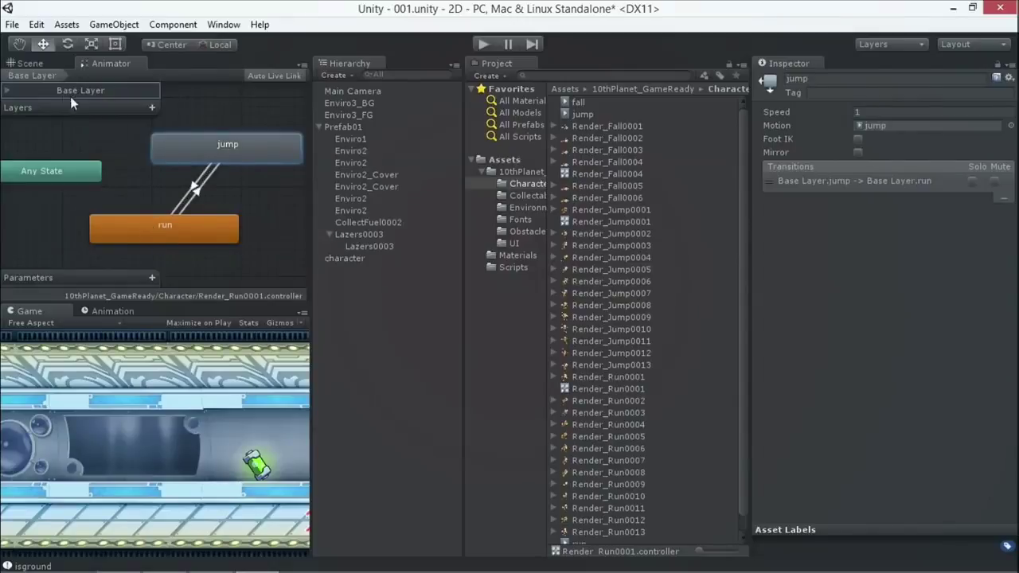
pyautogui.rightClick(182, 230)
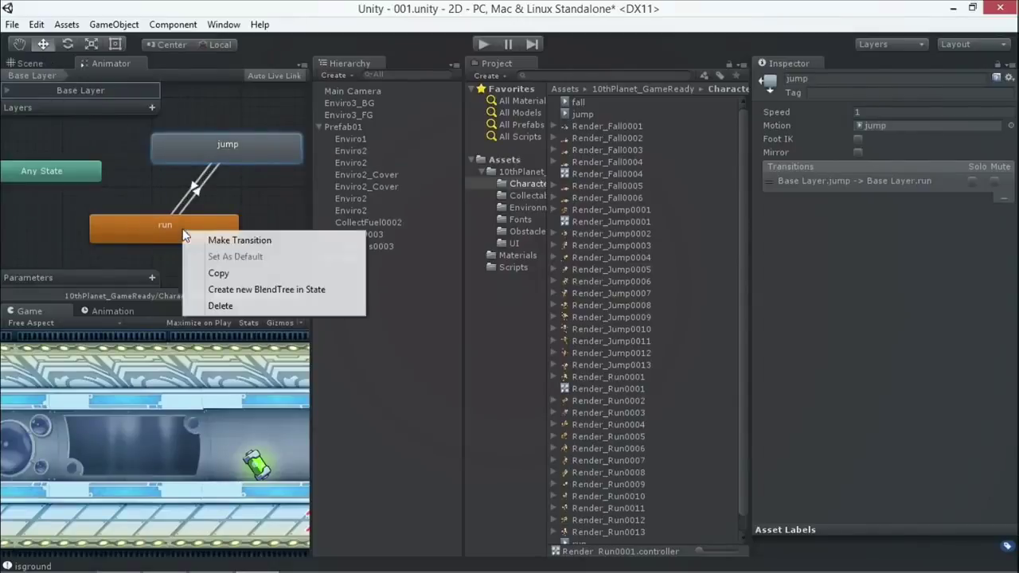
pyautogui.click(241, 189)
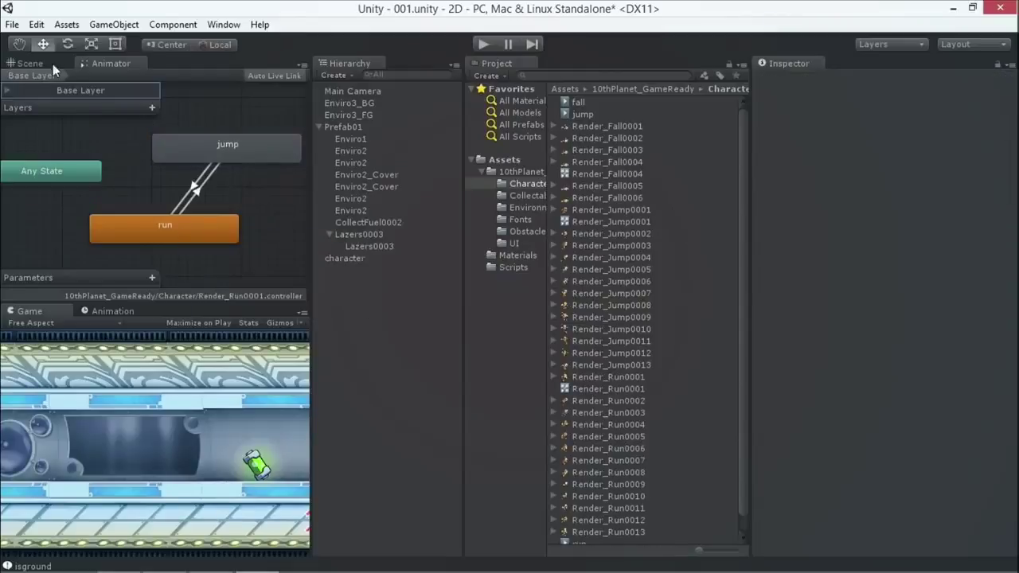
# Step: Widen the Scene and Game views so more of the level fits in them
pyautogui.click(350, 258)
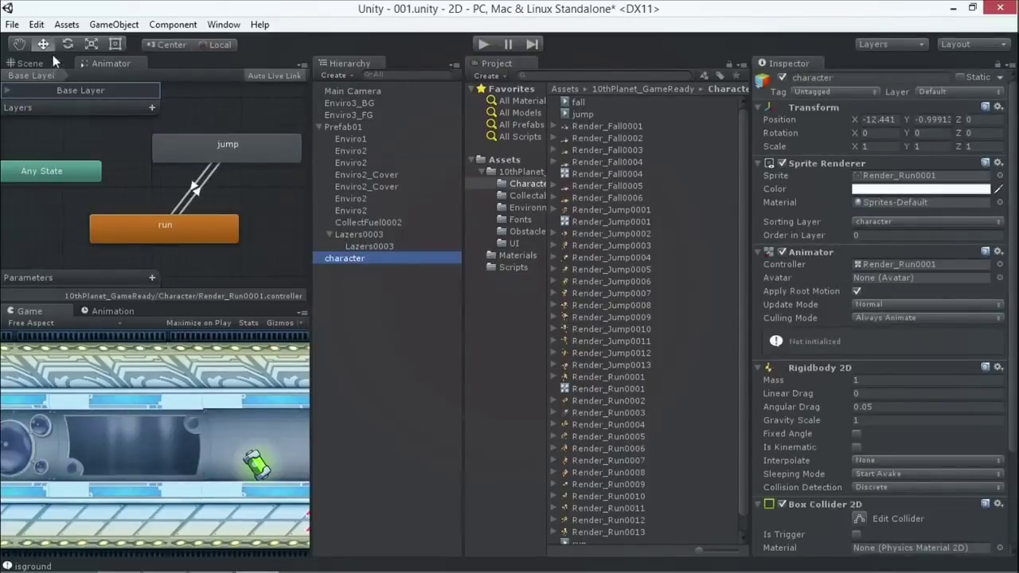
pyautogui.click(30, 63)
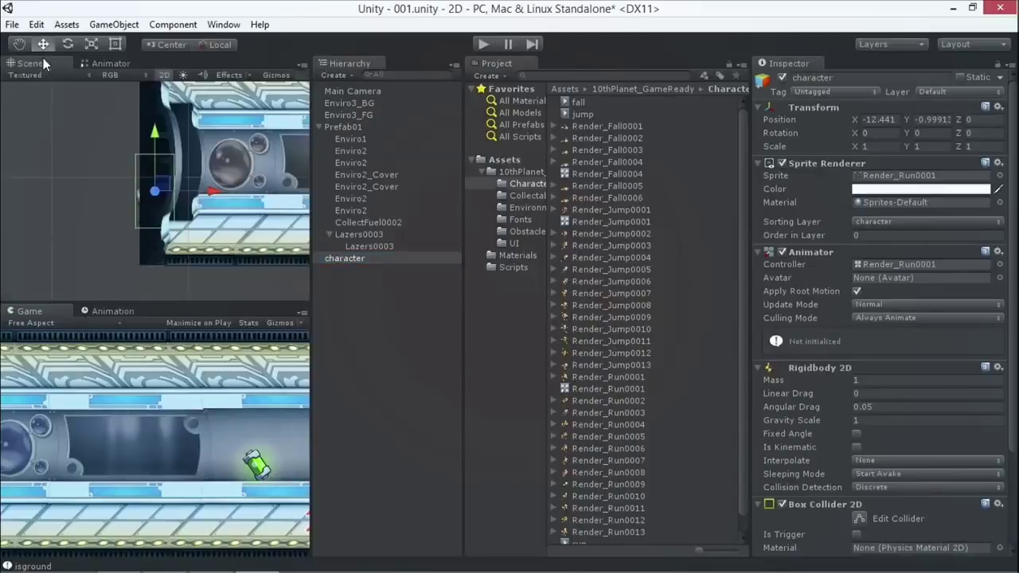
pyautogui.moveTo(308, 280); pyautogui.dragTo(465, 280)
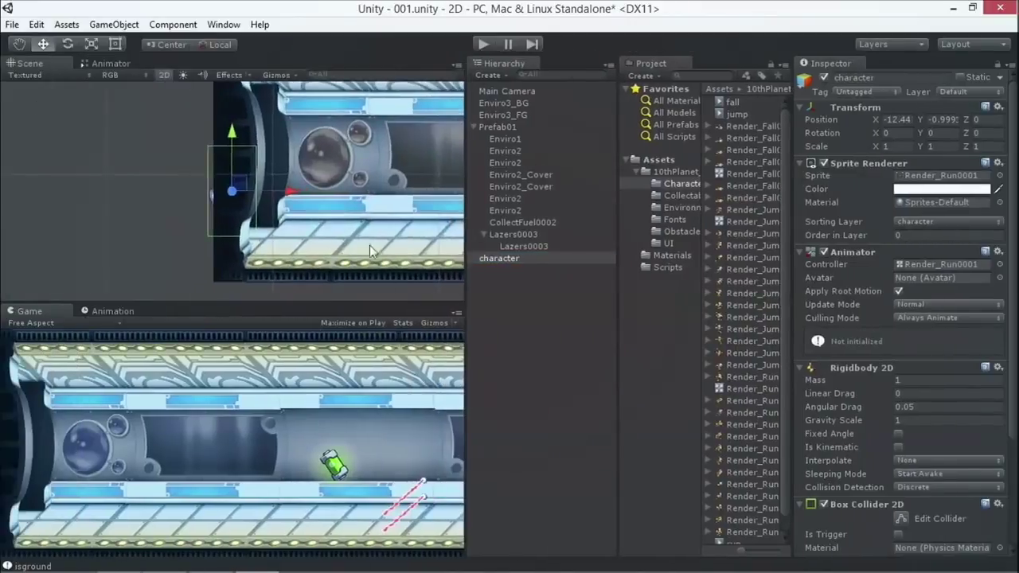
pyautogui.click(480, 459)
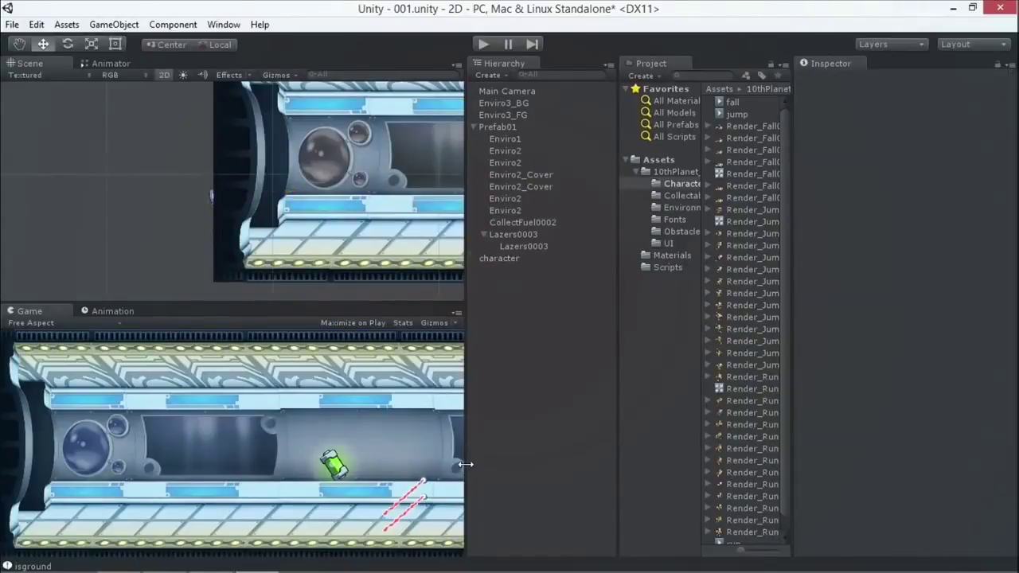
pyautogui.moveTo(465, 464); pyautogui.dragTo(484, 464)
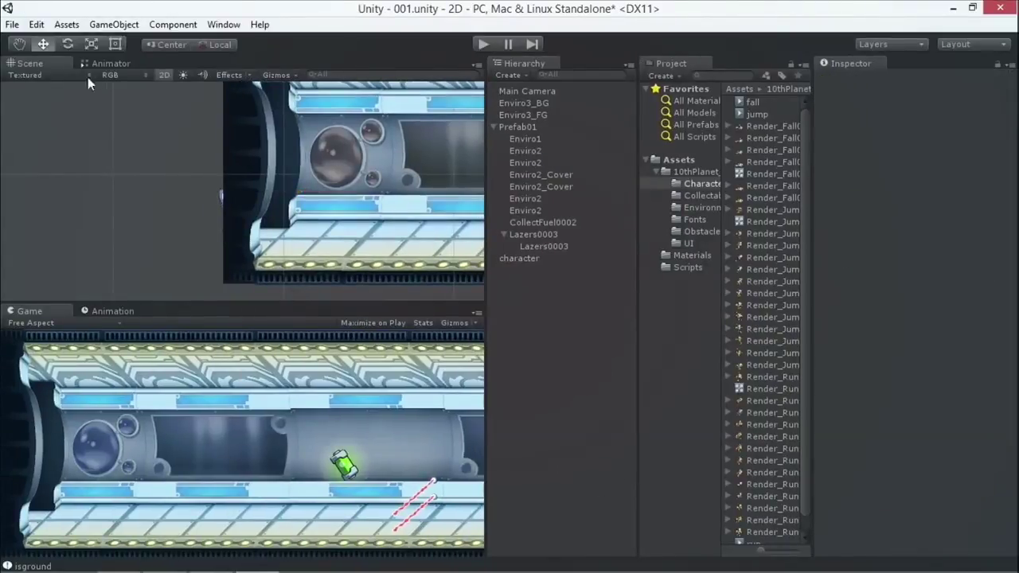
# Step: Play-test the game twice while watching the character's Animator graph, and review the transitions of the run and jump states
pyautogui.click(108, 64)
pyautogui.click(518, 259)
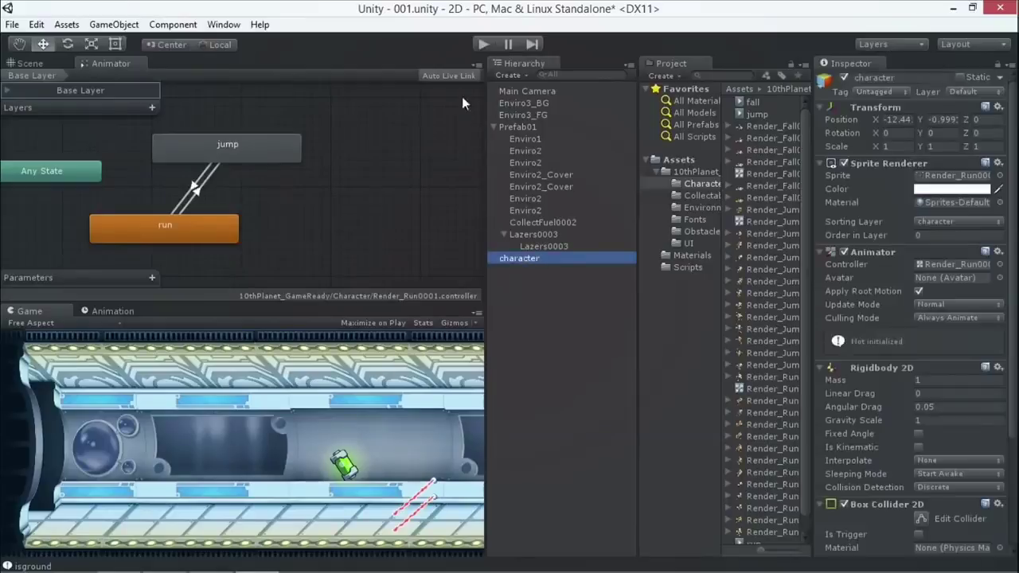
pyautogui.click(482, 44)
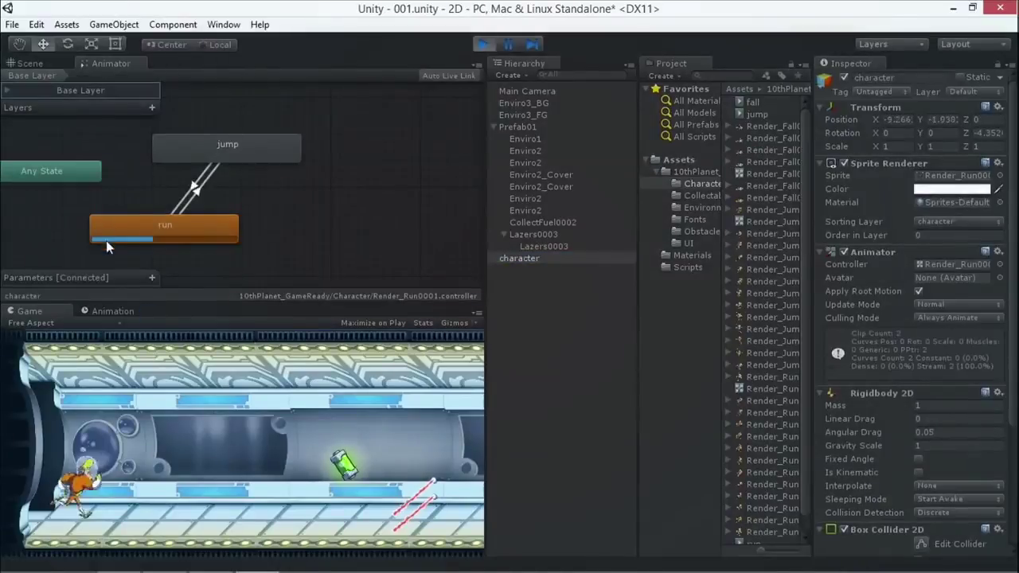
pyautogui.press('space')
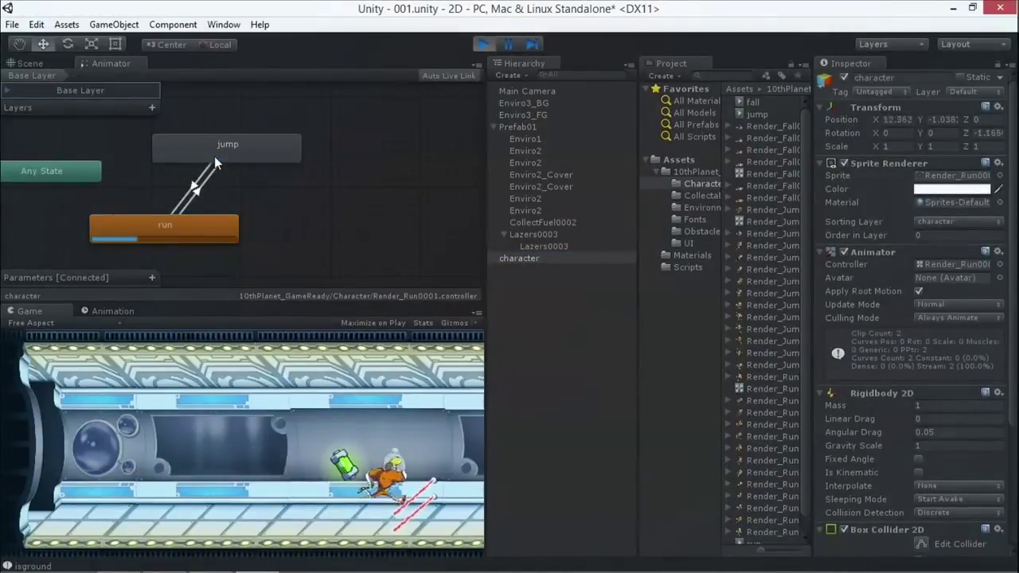
pyautogui.click(483, 44)
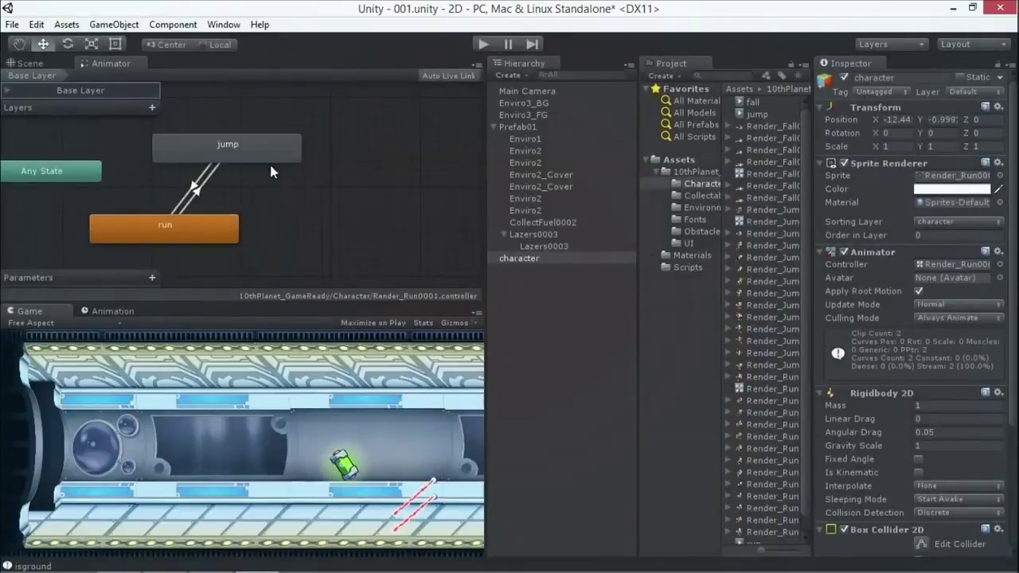
pyautogui.click(482, 44)
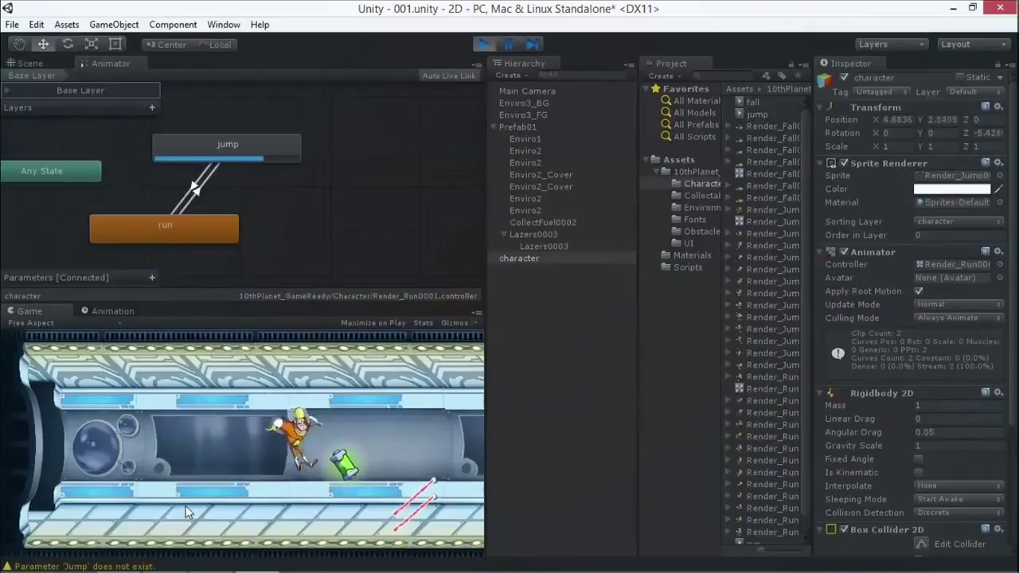
pyautogui.click(482, 44)
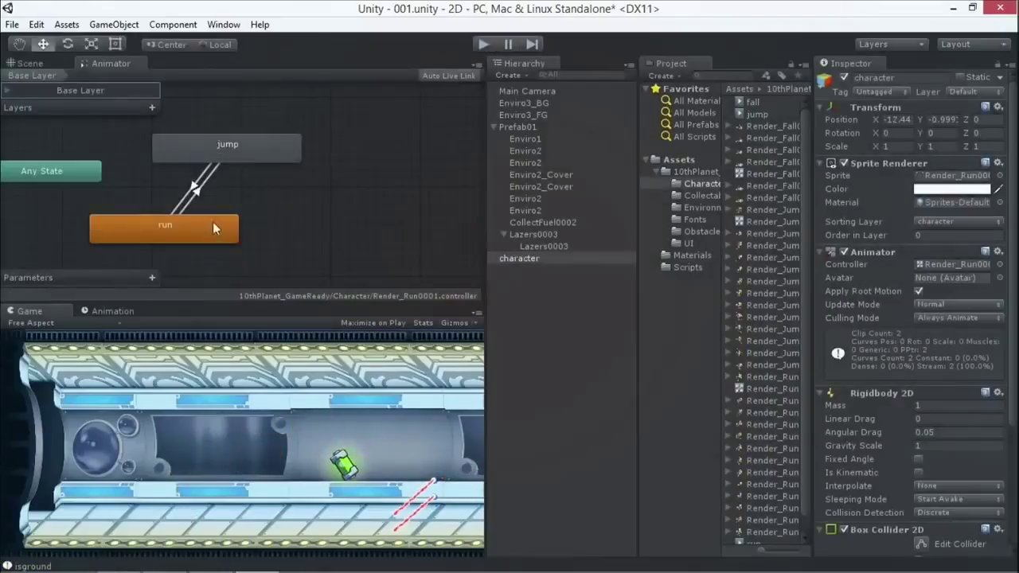
pyautogui.click(188, 229)
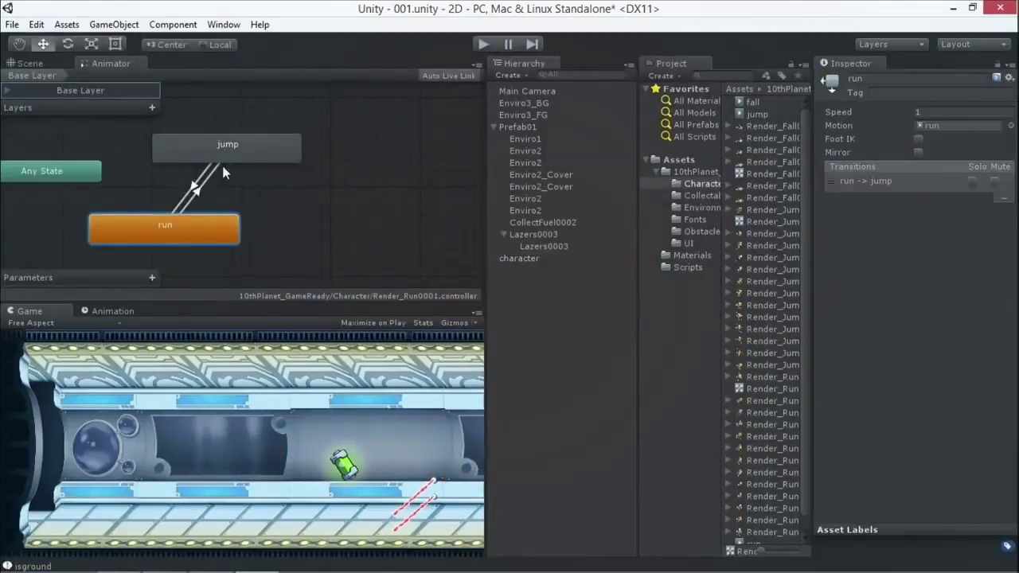
pyautogui.click(239, 148)
pyautogui.click(189, 231)
pyautogui.click(239, 152)
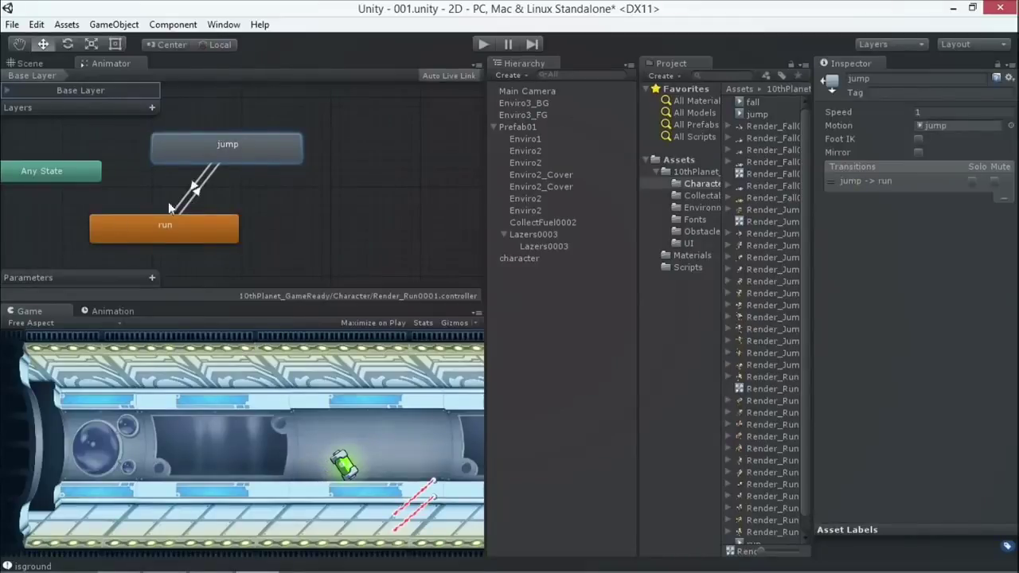
# Step: Add a Trigger parameter named Jump to the character's Animator controller
pyautogui.click(150, 276)
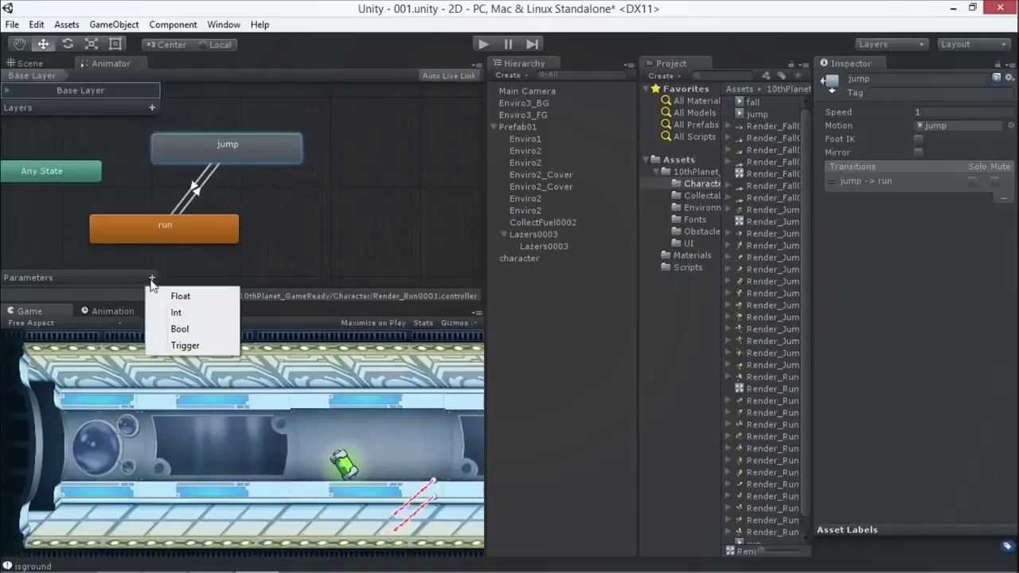
pyautogui.click(191, 345)
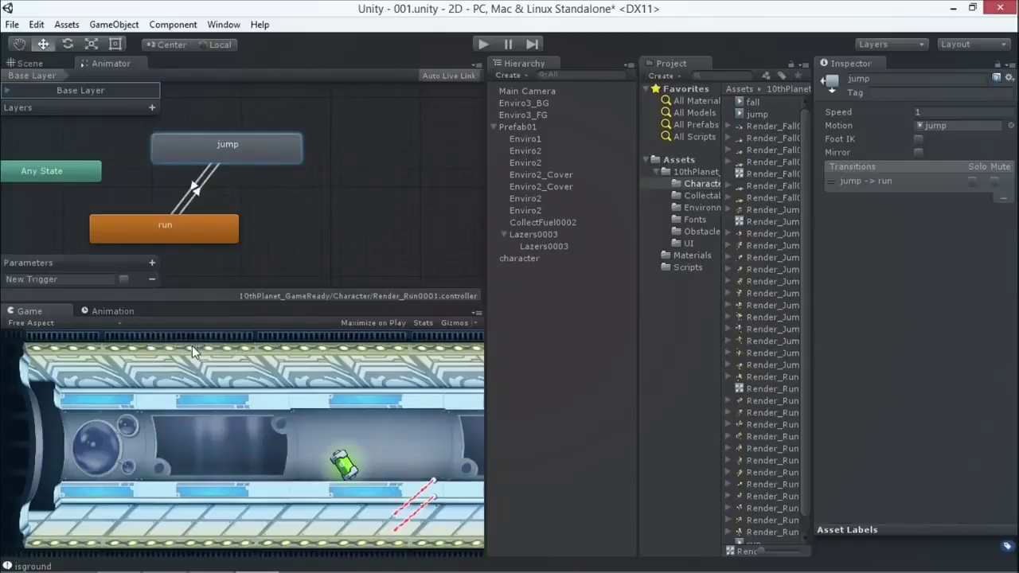
pyautogui.doubleClick(77, 279)
pyautogui.moveTo(94, 281); pyautogui.dragTo(7, 274)
pyautogui.write('Ju')
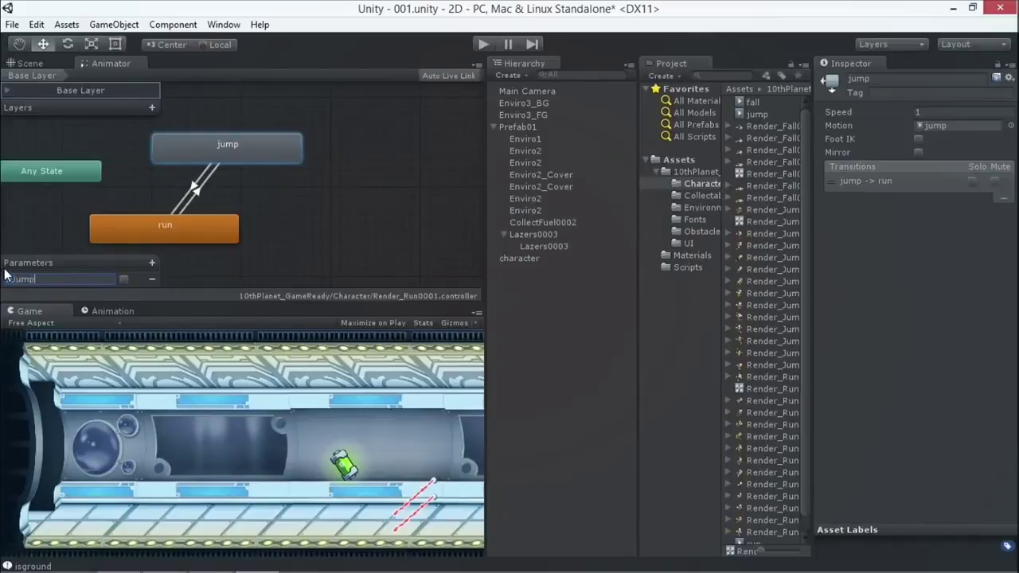
pyautogui.write('mp')
pyautogui.press('BackSpace')
pyautogui.press('BackSpace')
pyautogui.press('BackSpace')
pyautogui.write('ump')
pyautogui.click(152, 263)
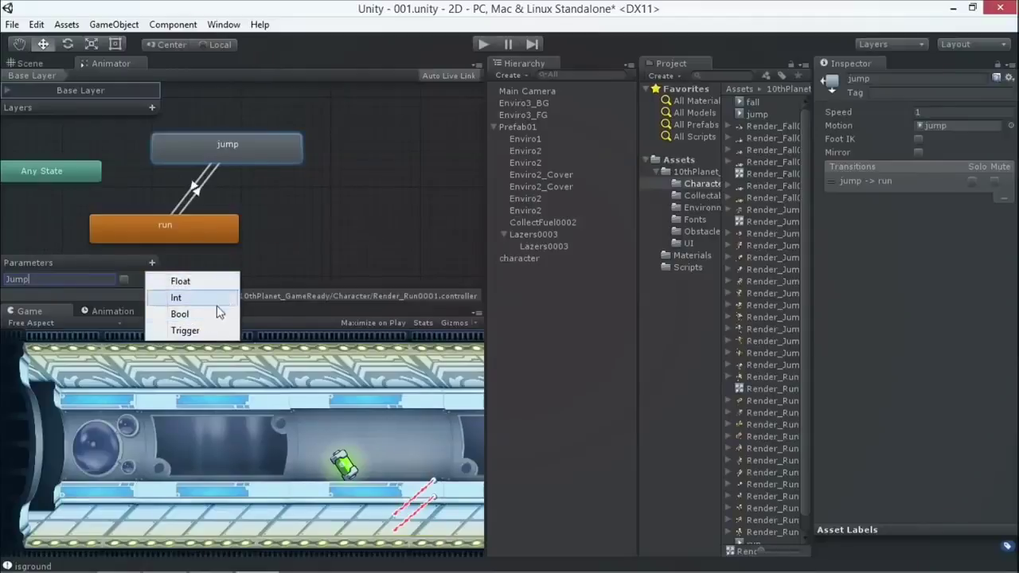
pyautogui.click(276, 298)
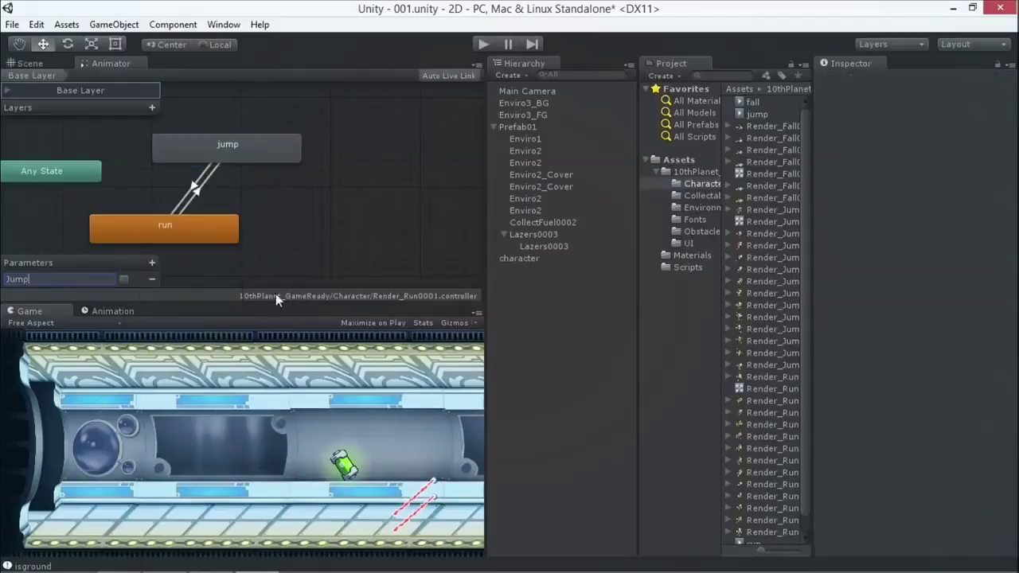
pyautogui.click(152, 263)
pyautogui.press('Escape')
pyautogui.write('Jump')
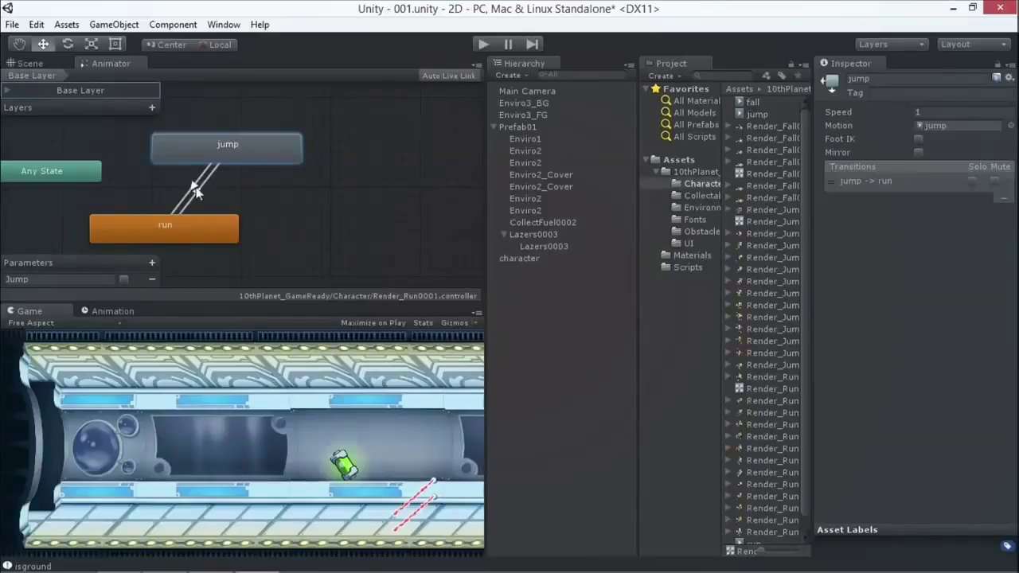
# Step: Change the run-to-jump transition's condition from Exit Time to the Jump parameter and check the conditions of the jump-to-run transition
pyautogui.click(193, 199)
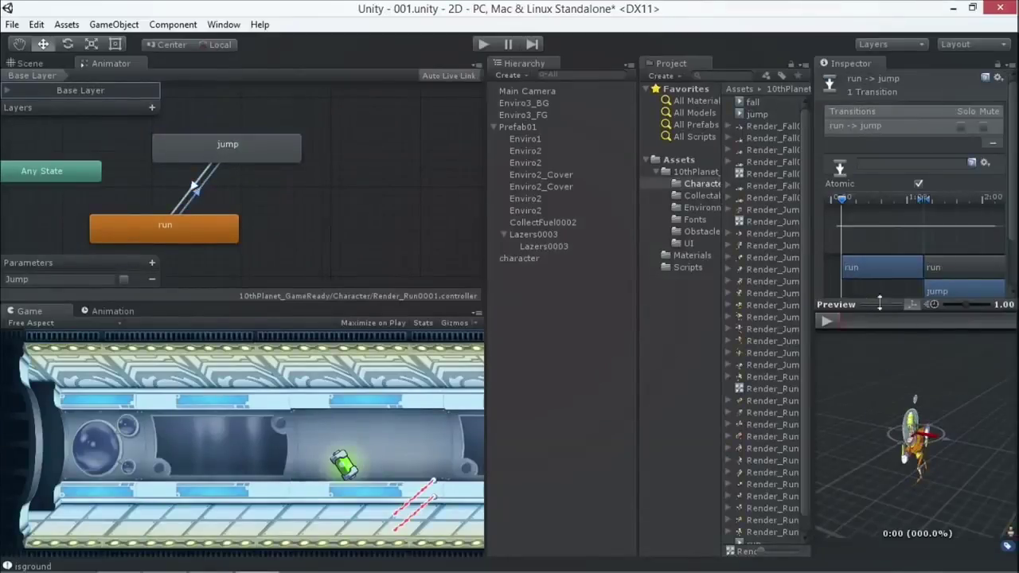
pyautogui.scroll(-3, 867, 271)
pyautogui.click(871, 265)
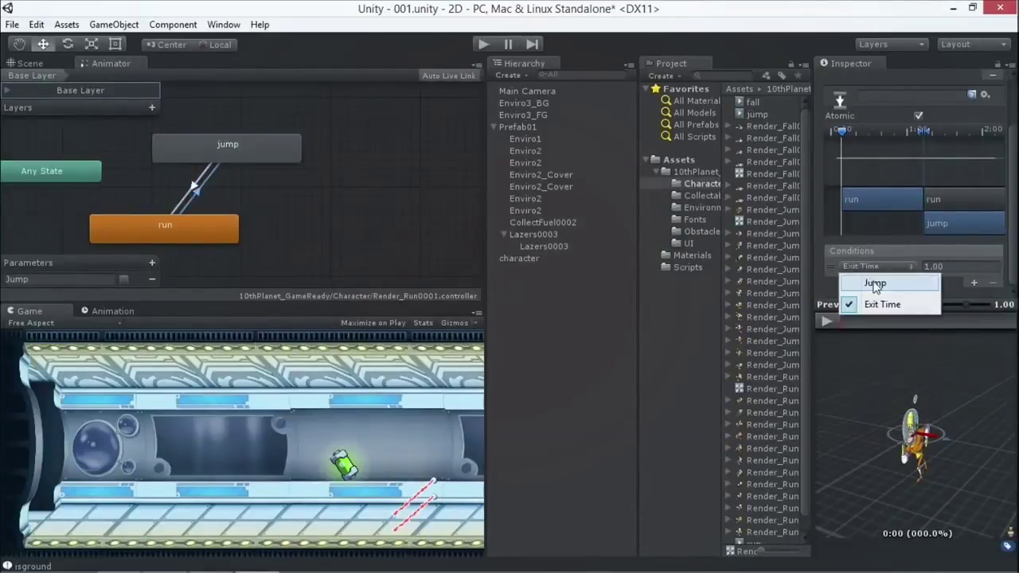
pyautogui.click(875, 283)
pyautogui.click(192, 180)
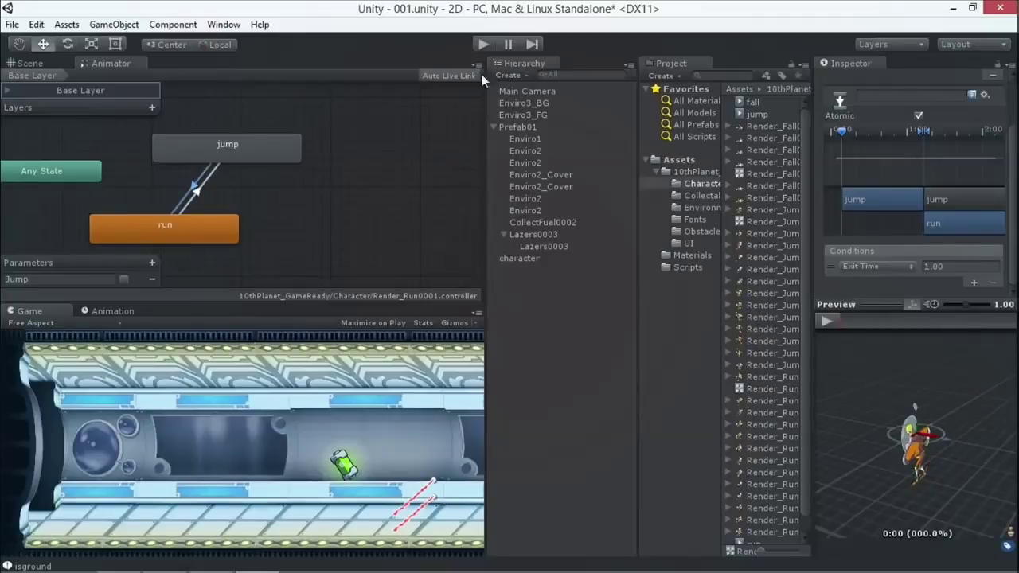
# Step: Play-test the game twice to watch how the character's run and jump states respond in the Animator graph
pyautogui.click(484, 42)
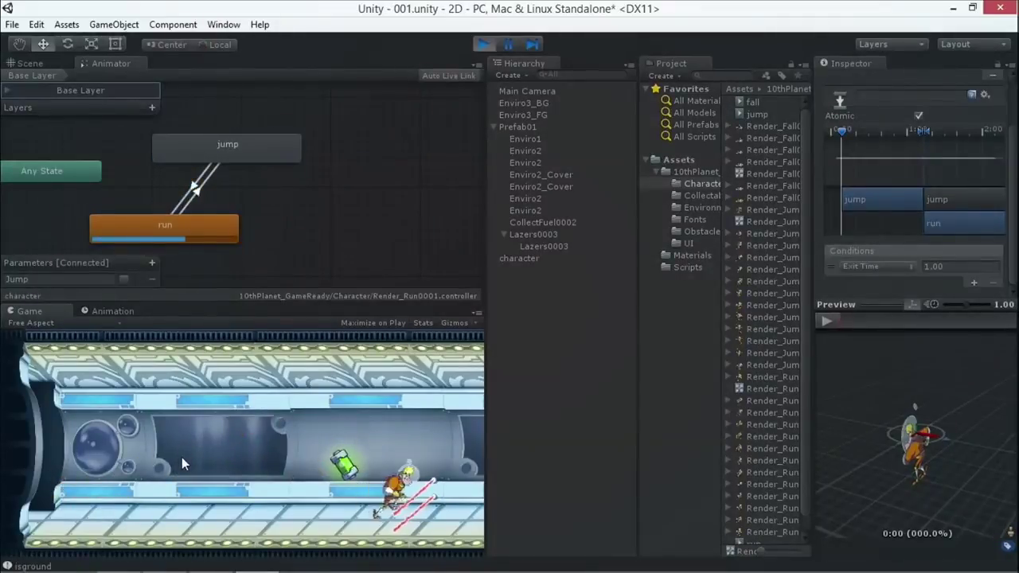
pyautogui.click(492, 39)
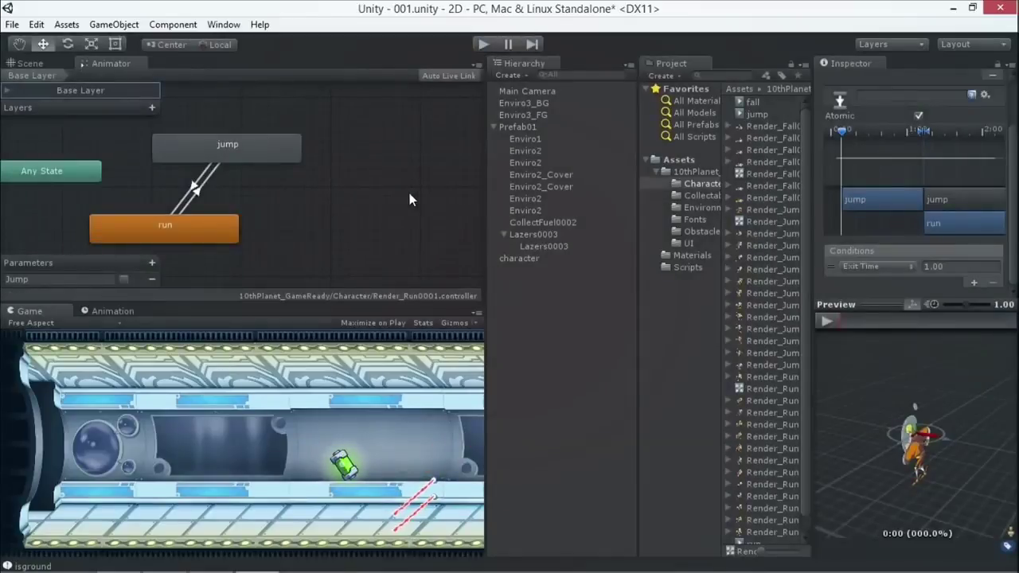
pyautogui.click(477, 45)
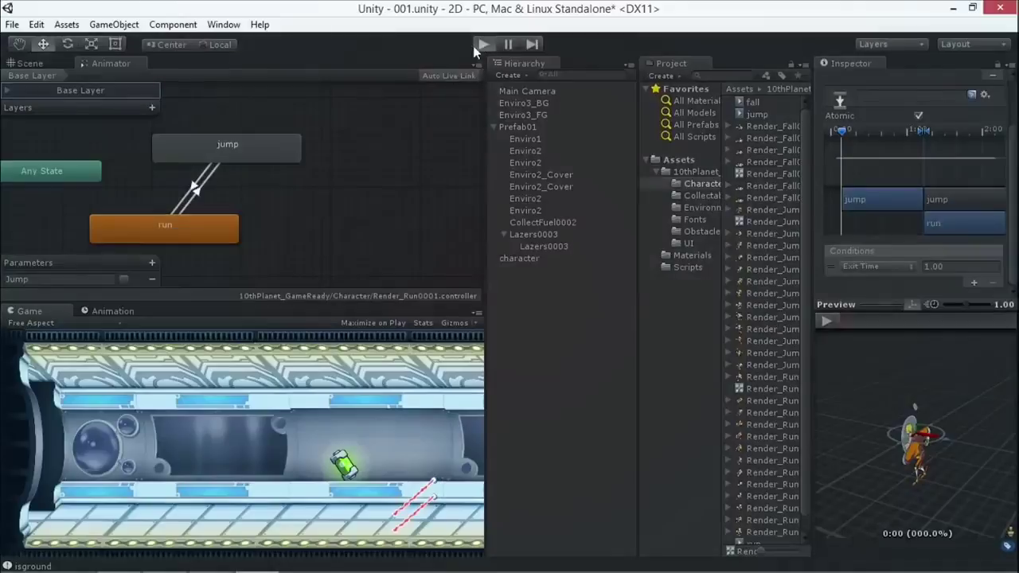
pyautogui.click(141, 452)
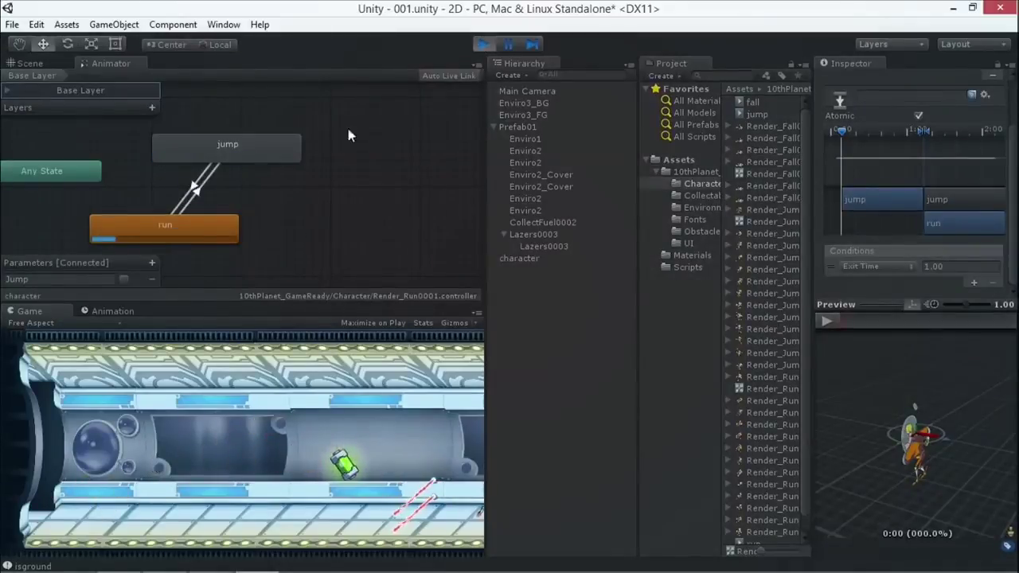
pyautogui.click(480, 43)
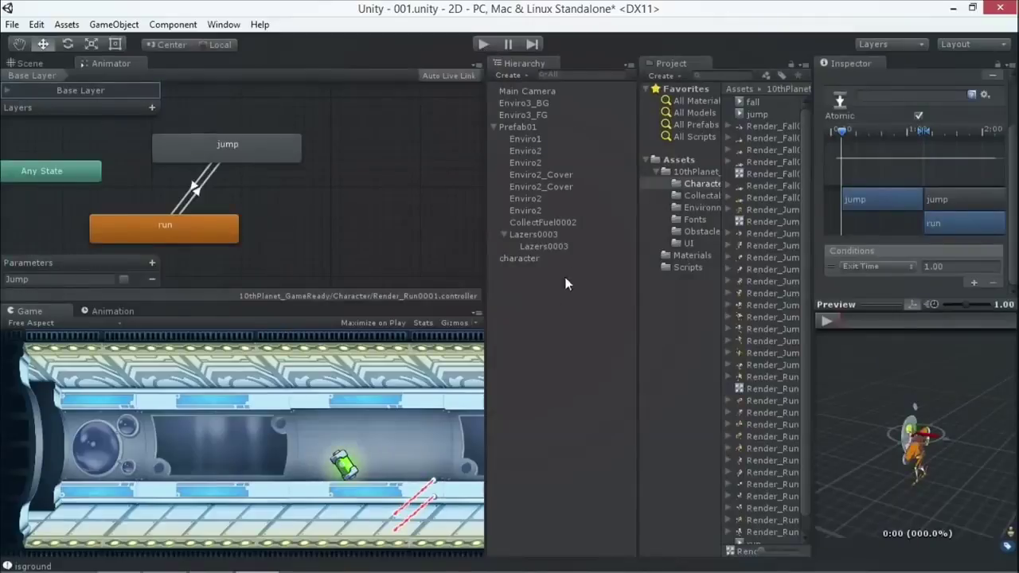
# Step: Locate the CharacterFinal script used by the character and read through how its code sets the Jump trigger
pyautogui.click(521, 259)
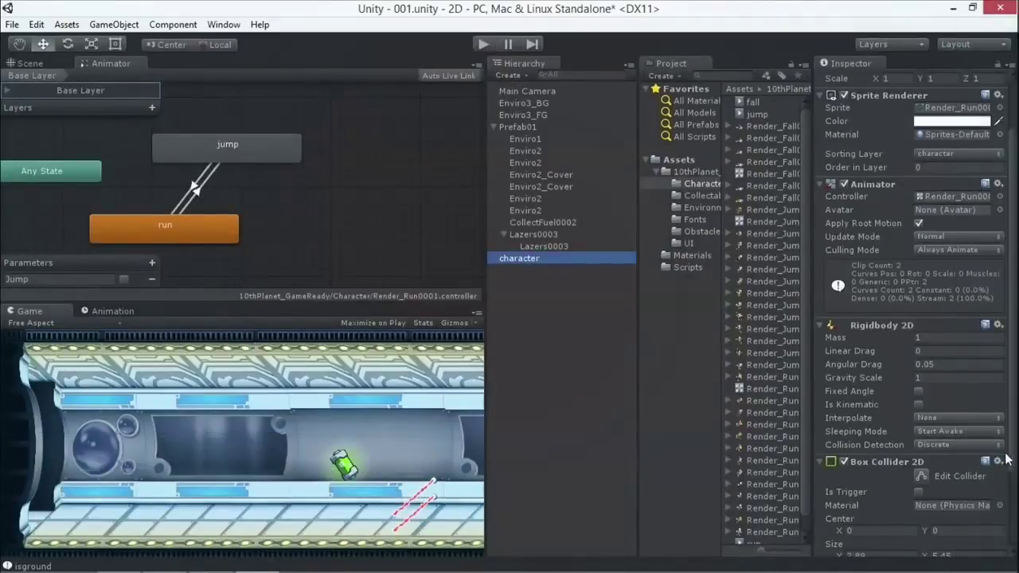
pyautogui.scroll(-3, 1004, 459)
pyautogui.click(934, 479)
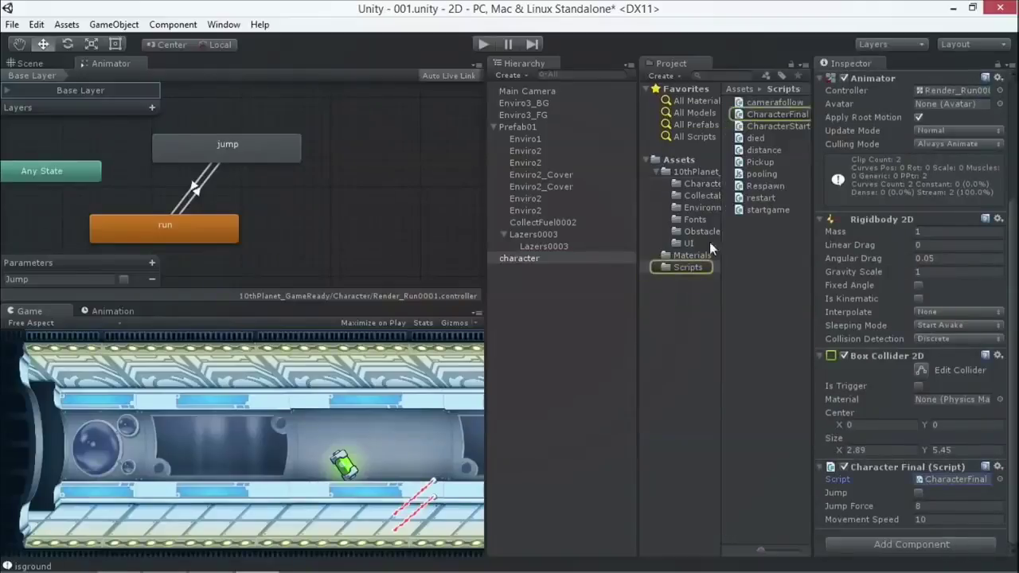
pyautogui.click(748, 114)
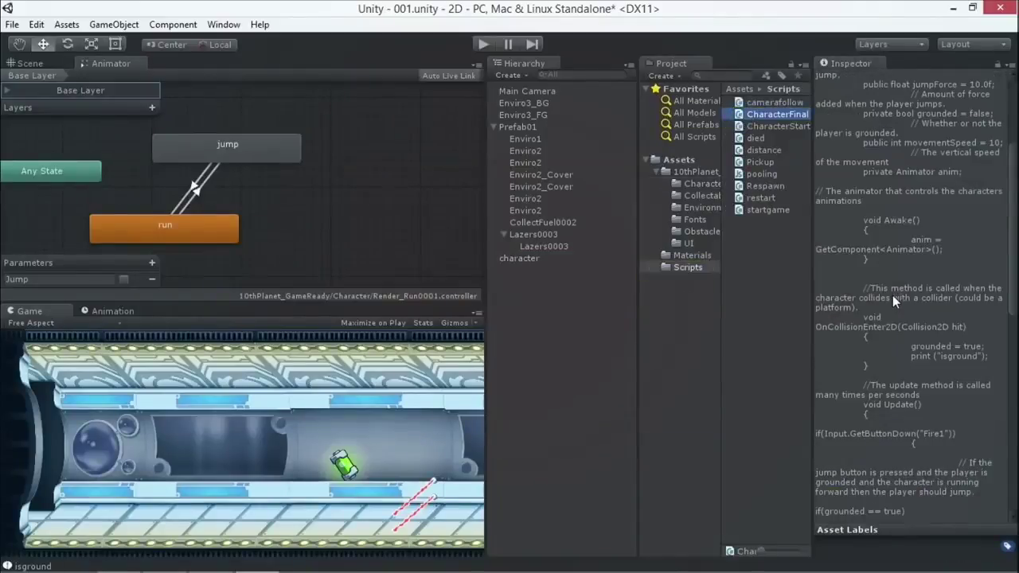
pyautogui.hotkey('shift', 'space')
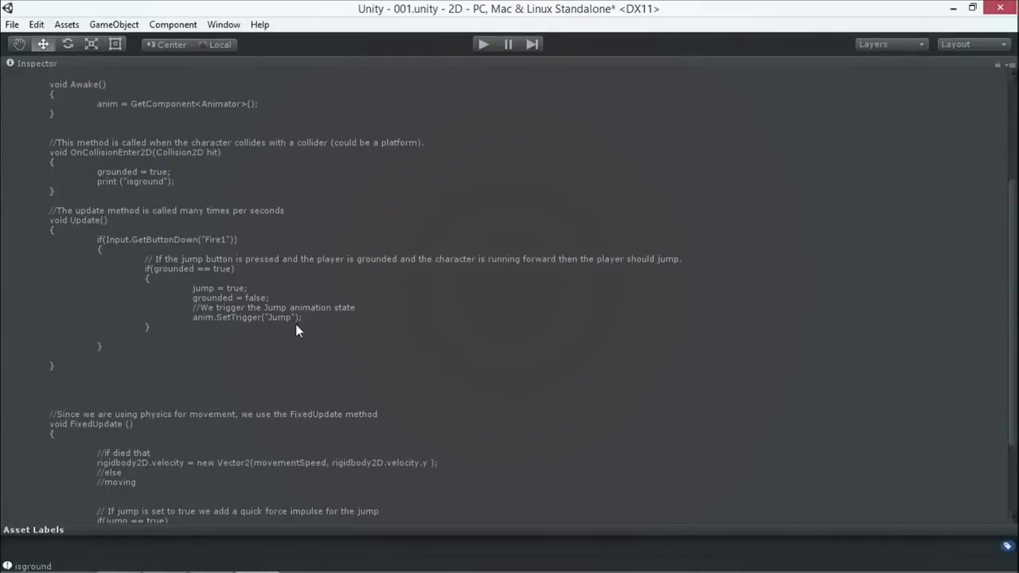
pyautogui.scroll(-2, 228, 342)
pyautogui.scroll(5, 228, 342)
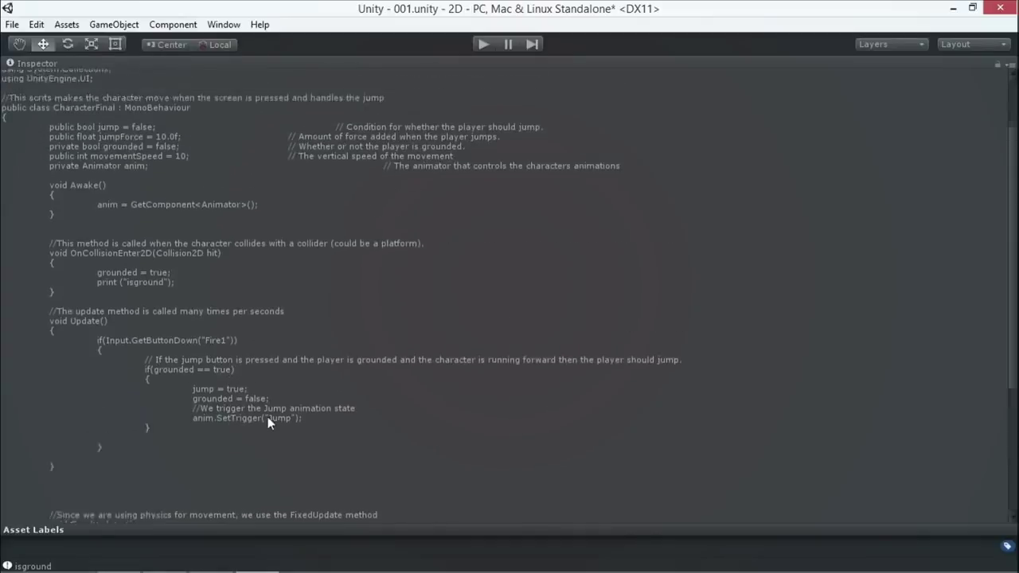
pyautogui.scroll(3, 267, 417)
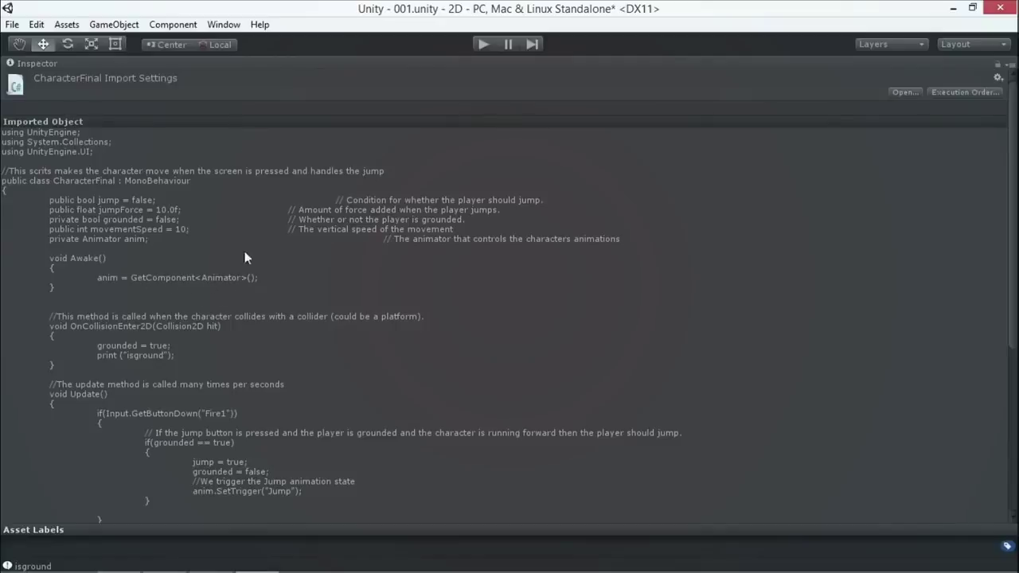
pyautogui.hotkey('shift', 'space')
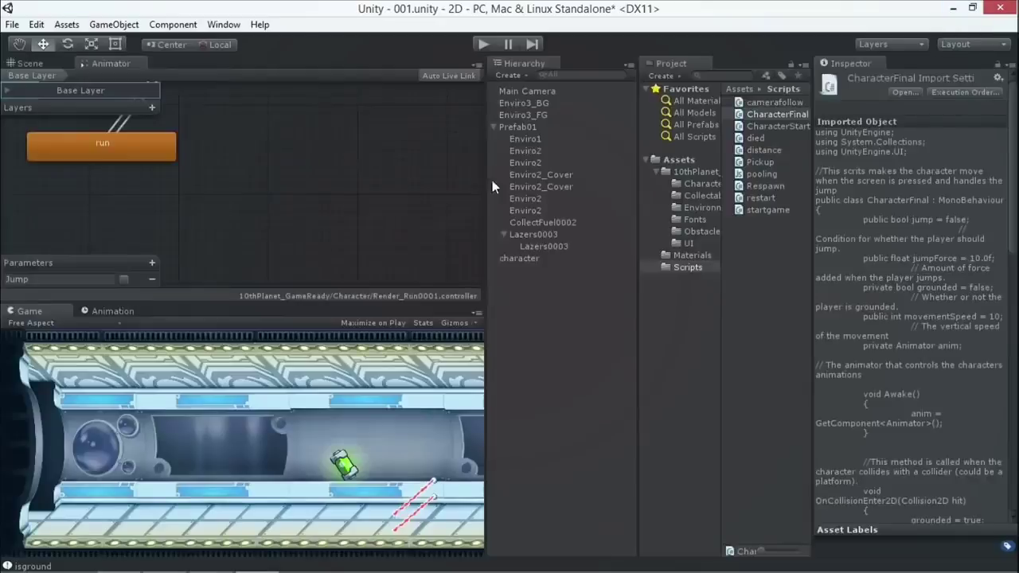
# Step: Review the Jump parameter and both run/jump transitions in the Animator controller assigned to the character
pyautogui.click(522, 258)
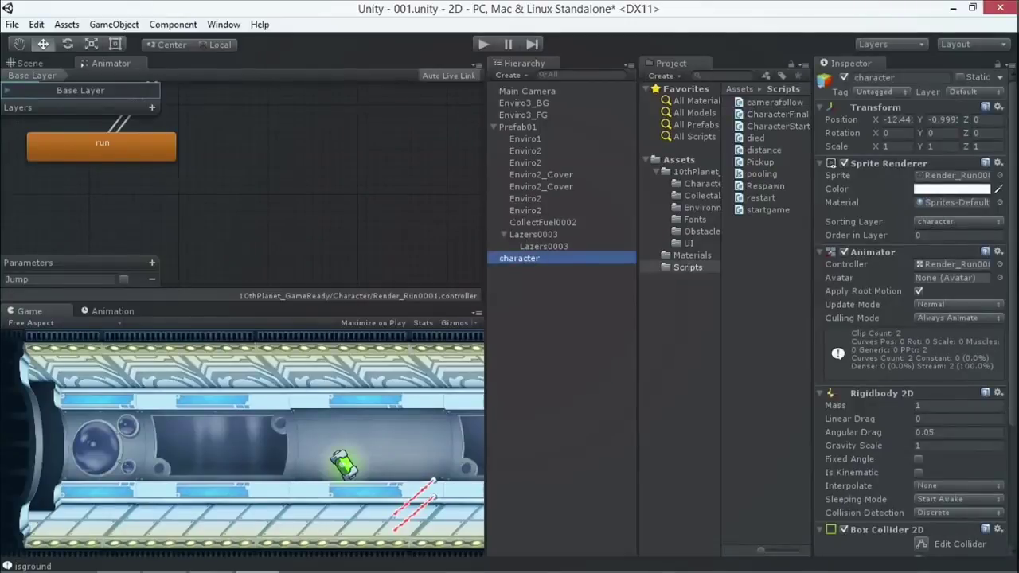
pyautogui.click(955, 266)
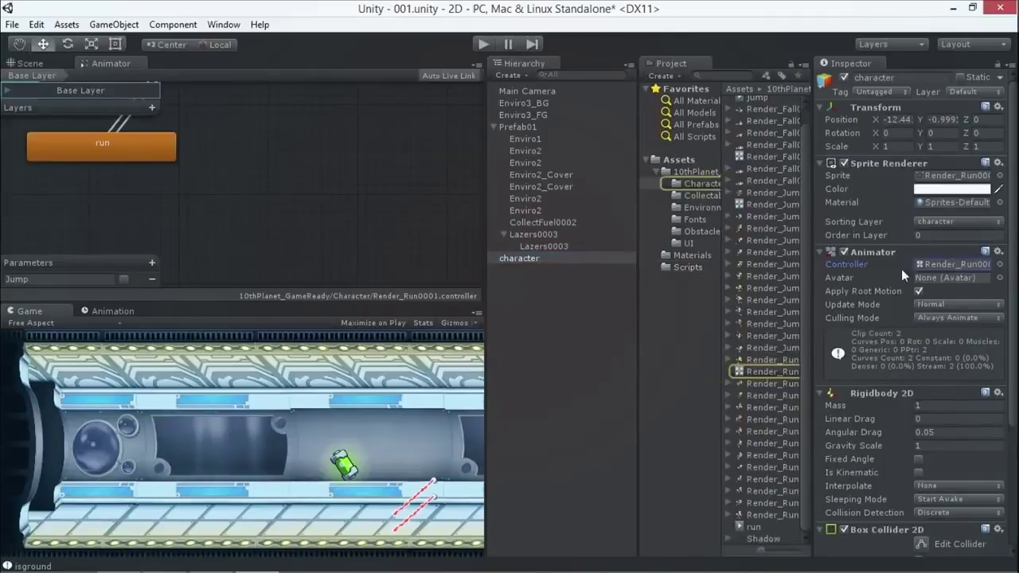
pyautogui.click(763, 371)
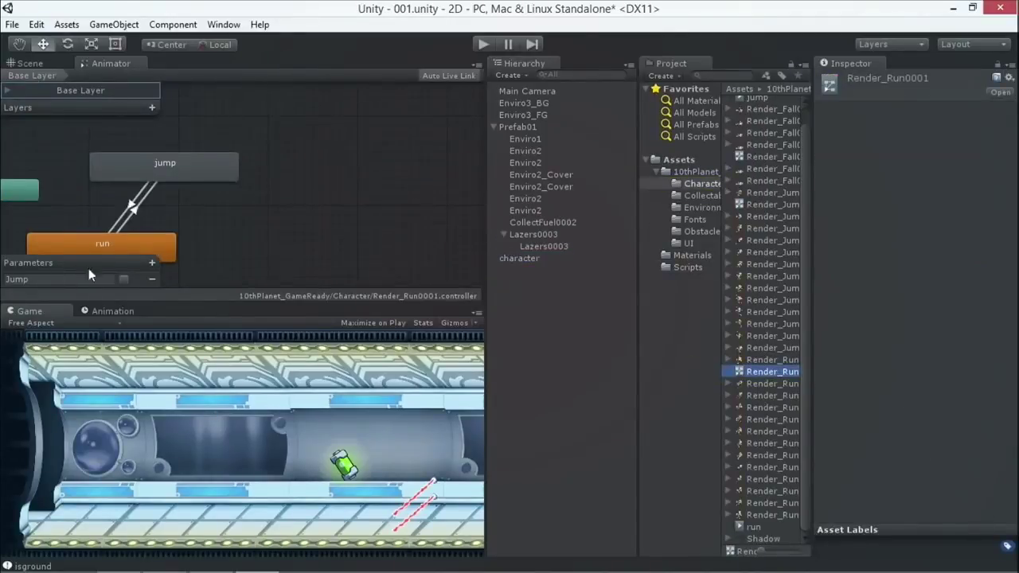
pyautogui.click(123, 280)
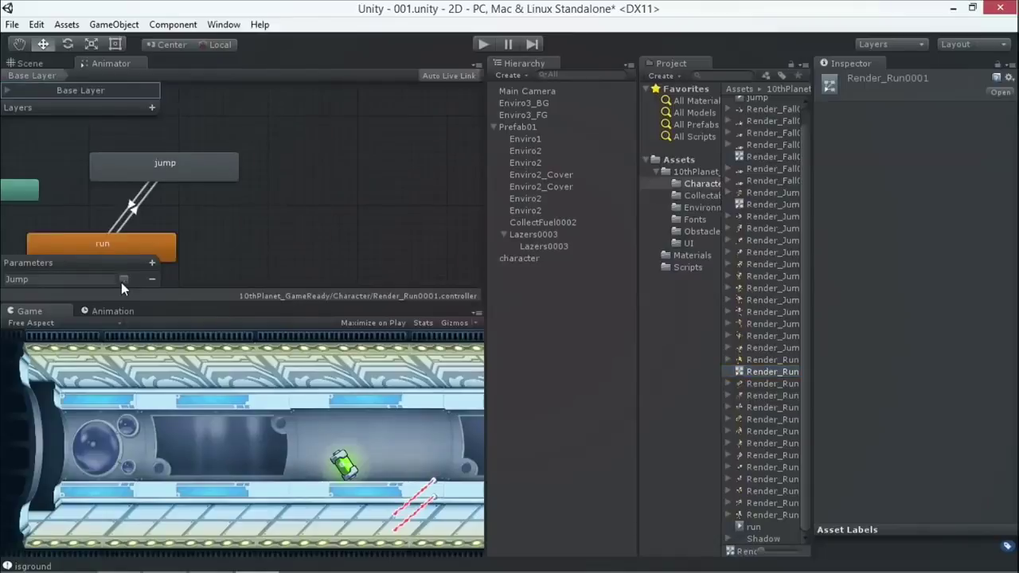
pyautogui.click(117, 227)
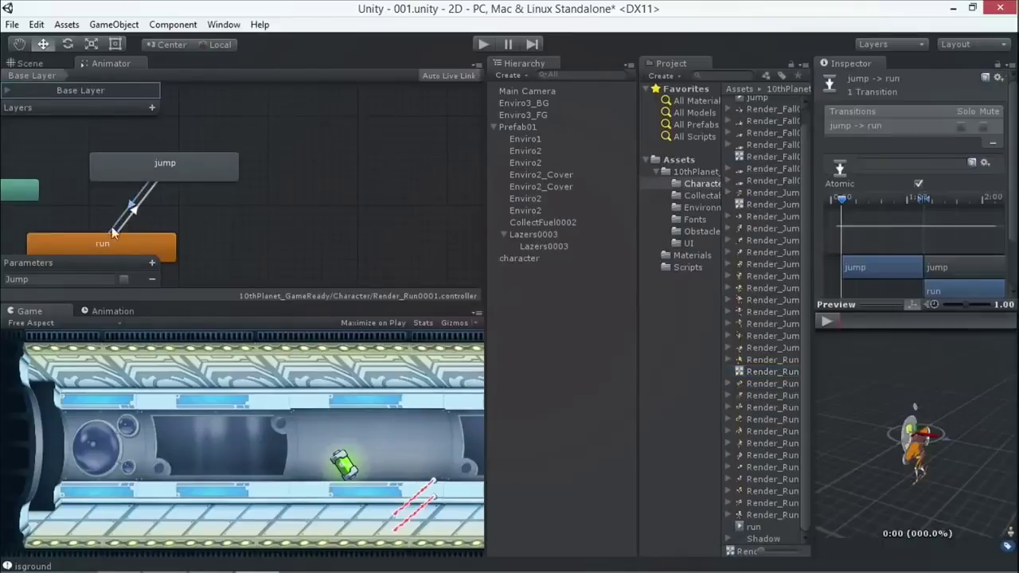
pyautogui.click(132, 209)
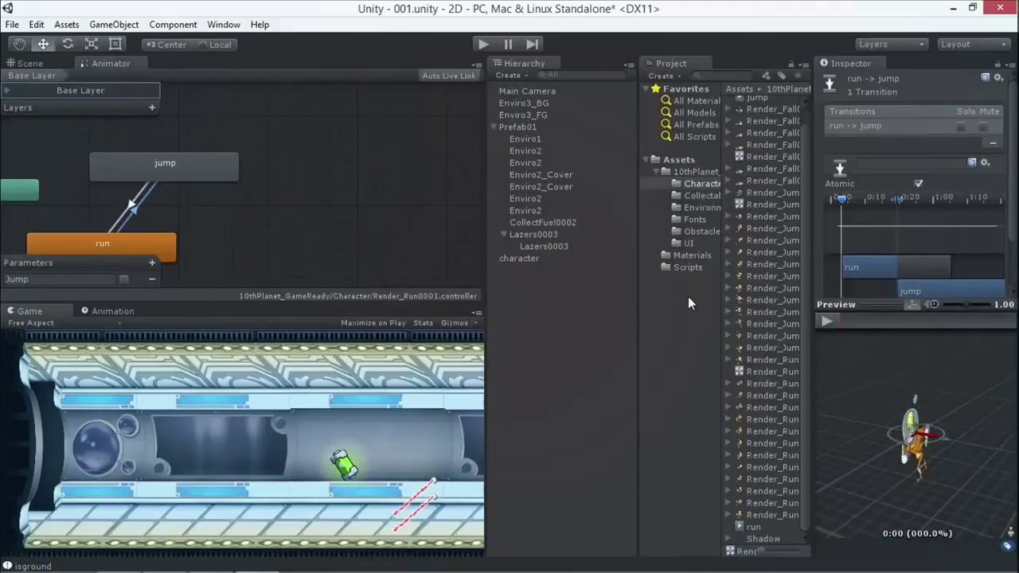
# Step: Try making the Main Camera a child of the character and play-test how it follows the character
pyautogui.click(525, 90)
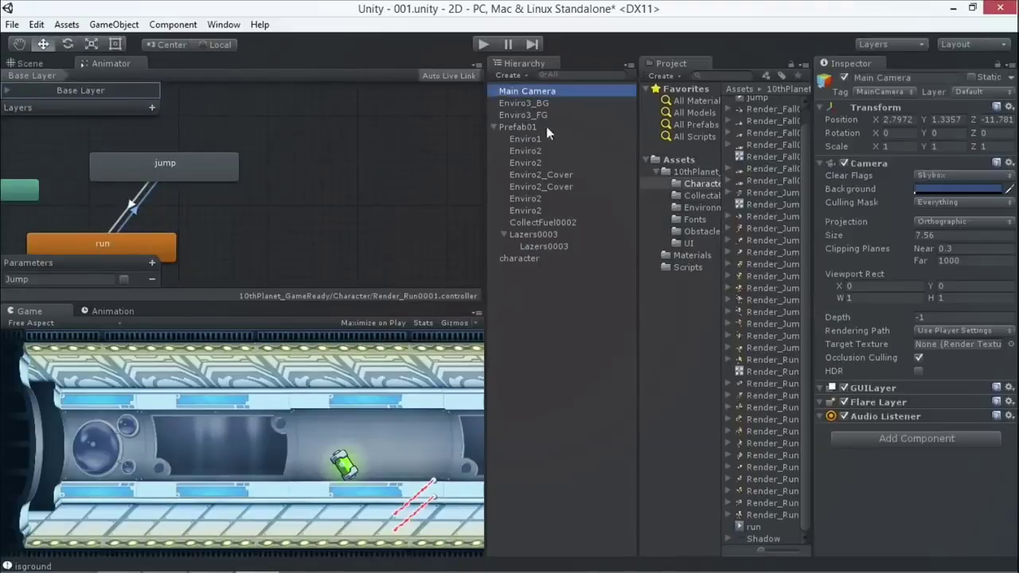
pyautogui.click(492, 126)
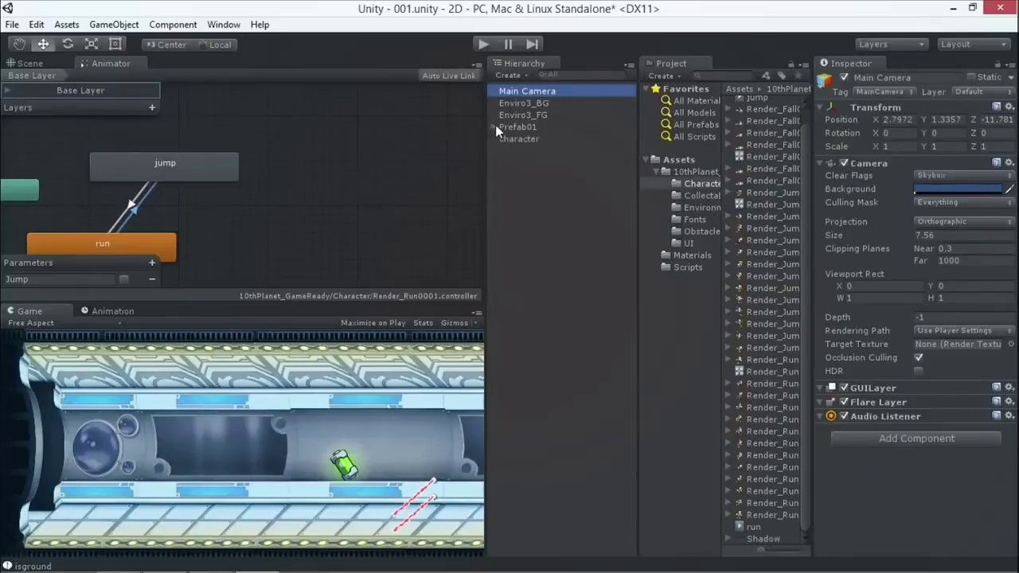
pyautogui.moveTo(520, 90); pyautogui.dragTo(529, 140)
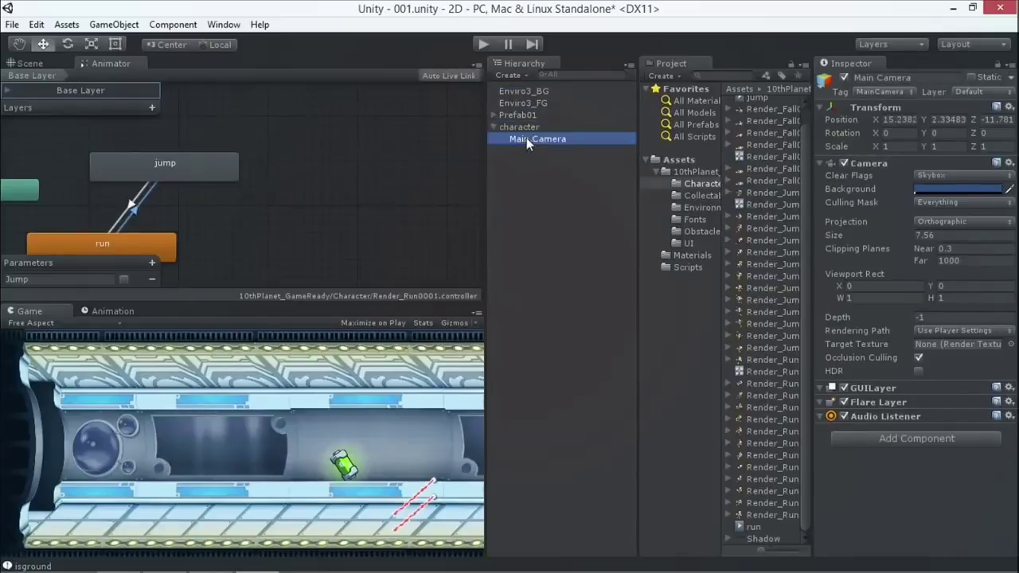
pyautogui.click(479, 48)
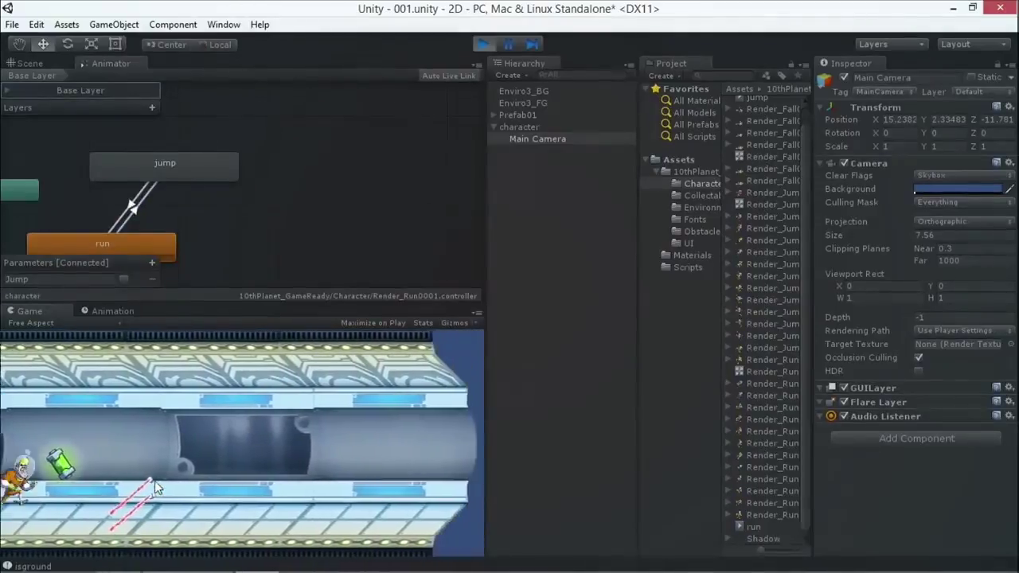
pyautogui.click(155, 481)
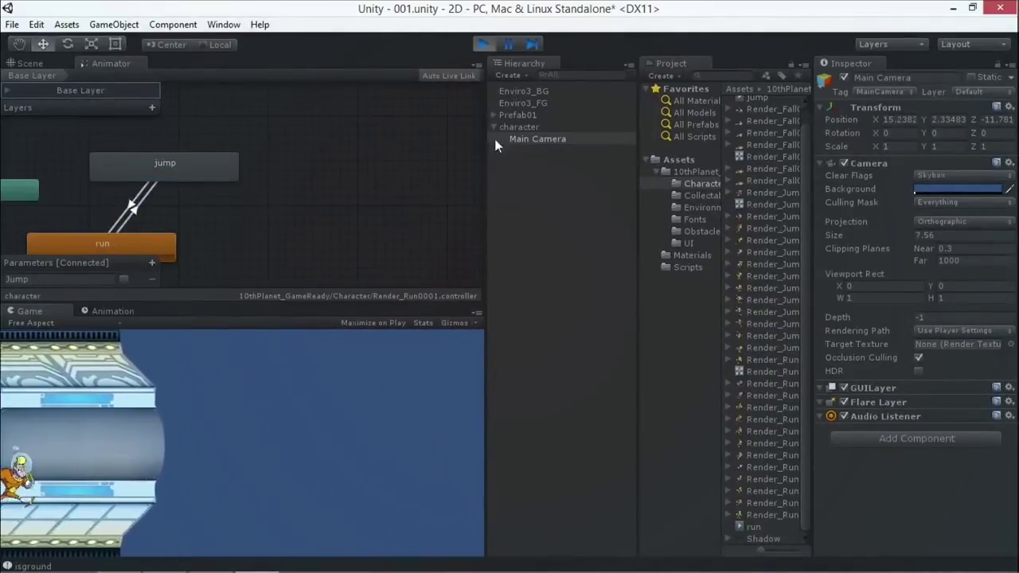
pyautogui.click(483, 44)
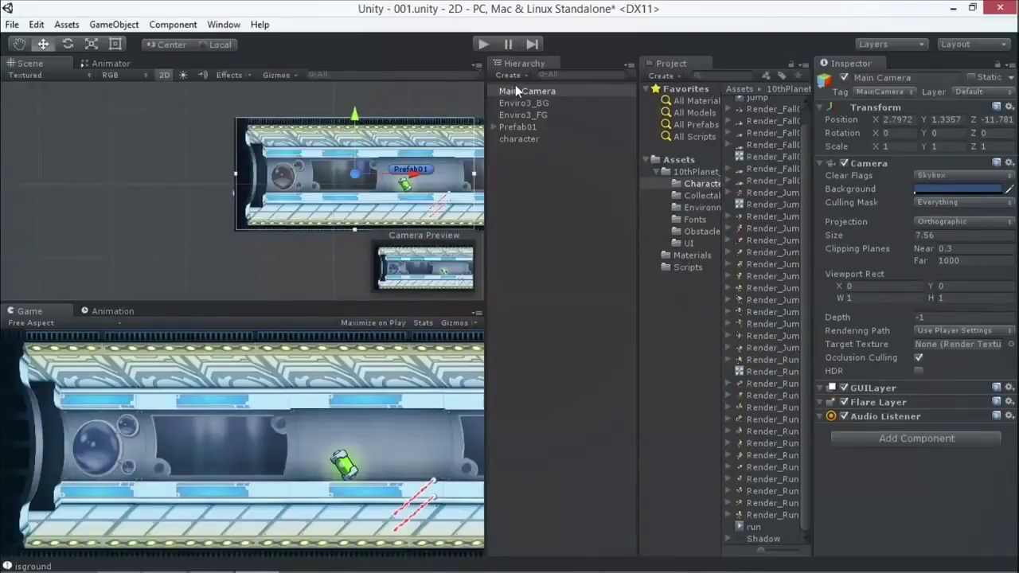
# Step: Move the character horizontally into the Main Camera's view near the start of the level, to about X -2.66
pyautogui.click(516, 91)
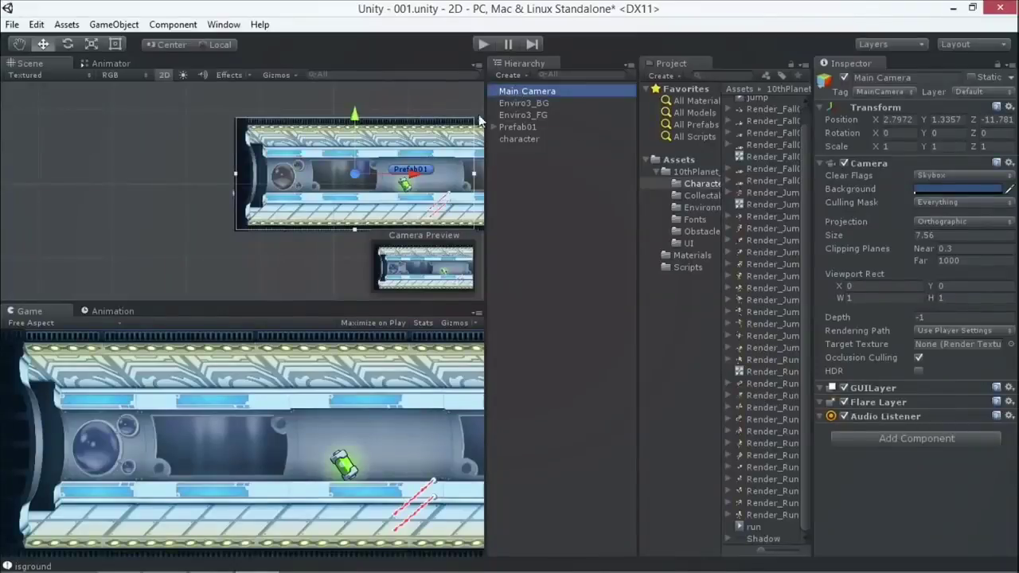
pyautogui.click(514, 139)
pyautogui.moveTo(298, 195); pyautogui.dragTo(386, 207)
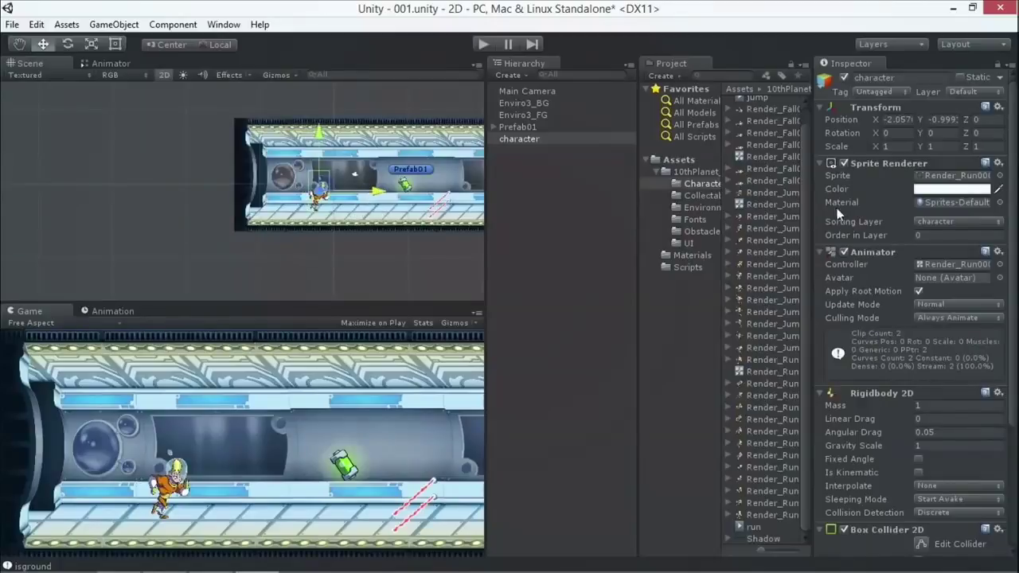
pyautogui.moveTo(375, 199)
pyautogui.mouseDown()
pyautogui.moveTo(291, 206)
pyautogui.moveTo(364, 209)
pyautogui.mouseUp()
# Step: Create an empty game object and place it over the character, at about X -2.76, Y -1
pyautogui.click(114, 24)
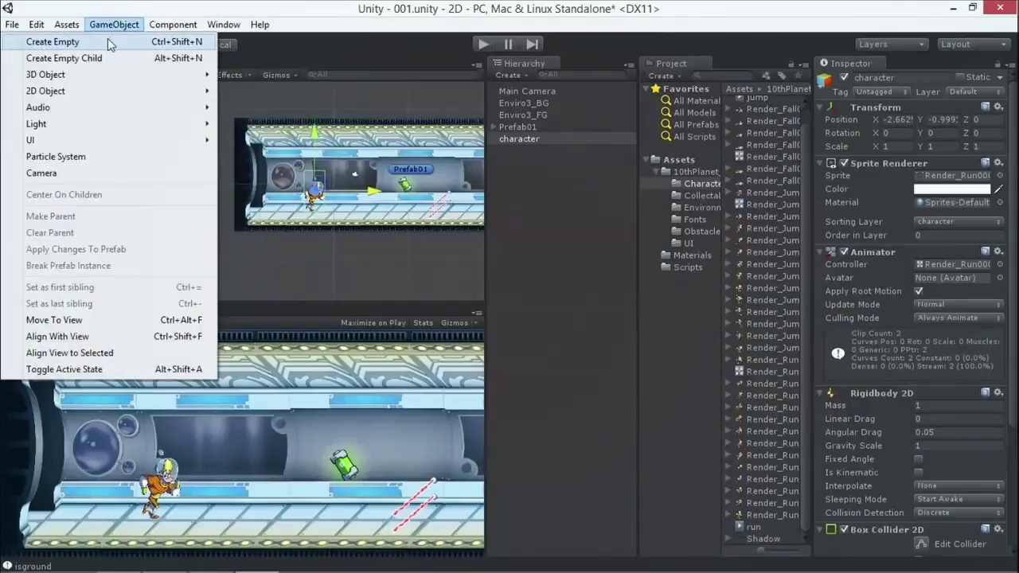
pyautogui.click(107, 40)
pyautogui.moveTo(242, 190); pyautogui.dragTo(314, 182)
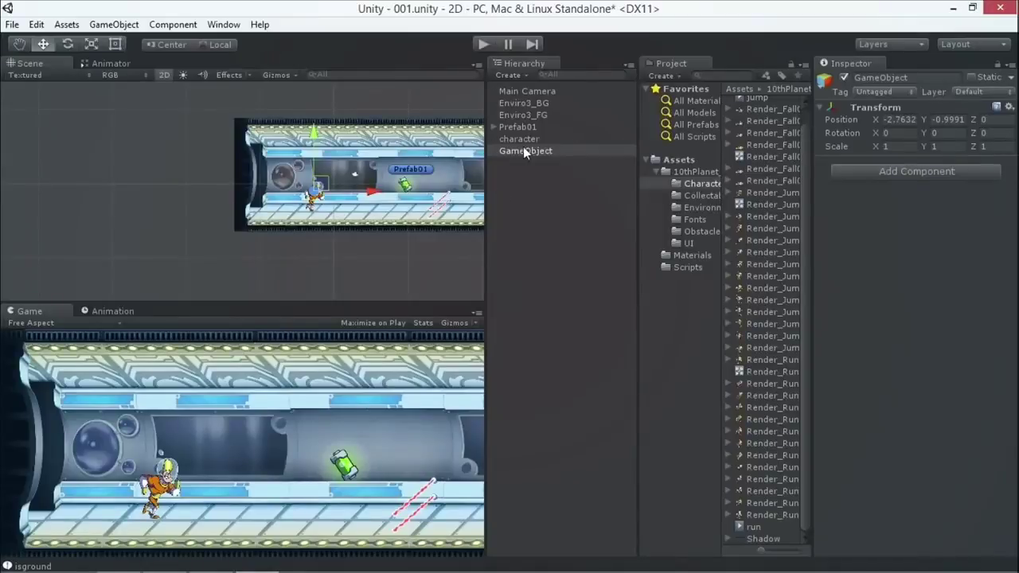
# Step: Align the empty object exactly with the character by parenting it, resetting its position, and moving it back to the hierarchy's root
pyautogui.moveTo(522, 152); pyautogui.dragTo(502, 140)
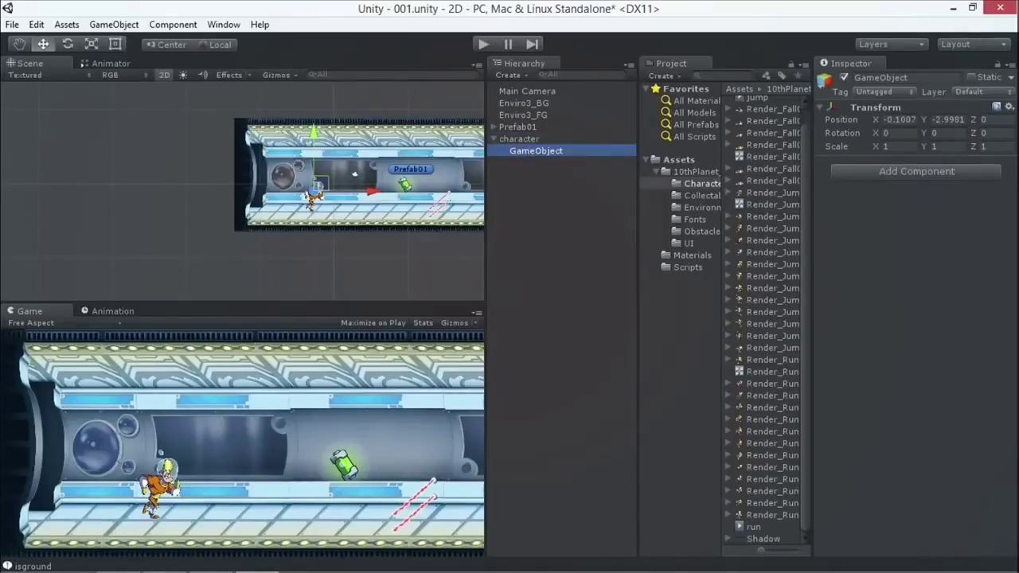
pyautogui.click(1008, 106)
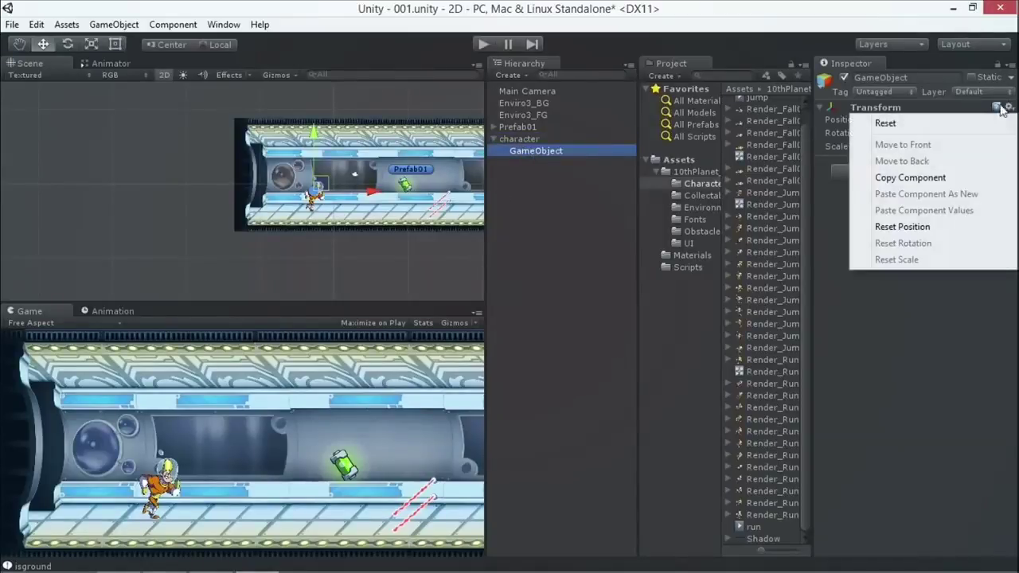
pyautogui.click(902, 227)
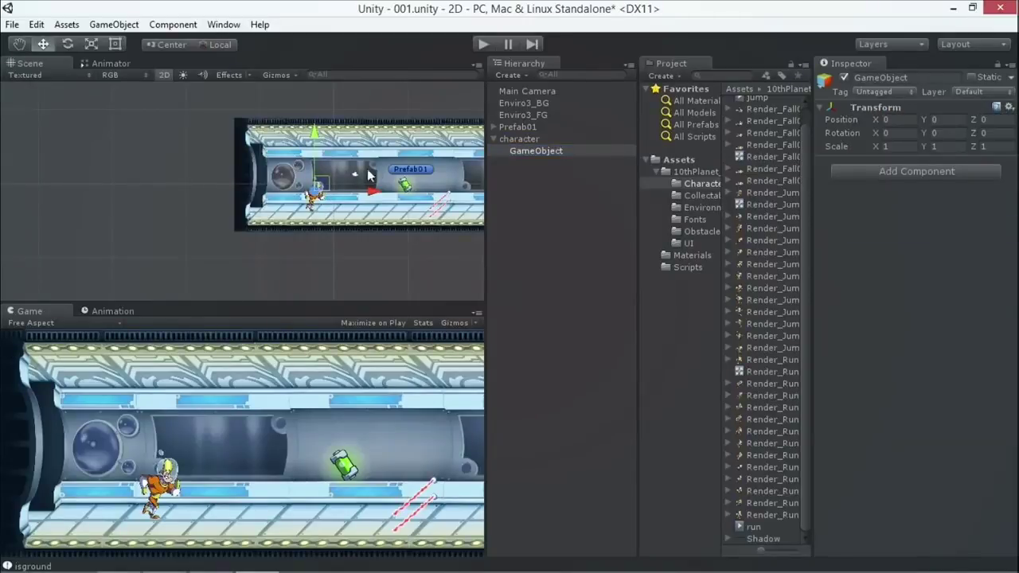
pyautogui.click(534, 151)
pyautogui.moveTo(536, 151); pyautogui.dragTo(523, 188)
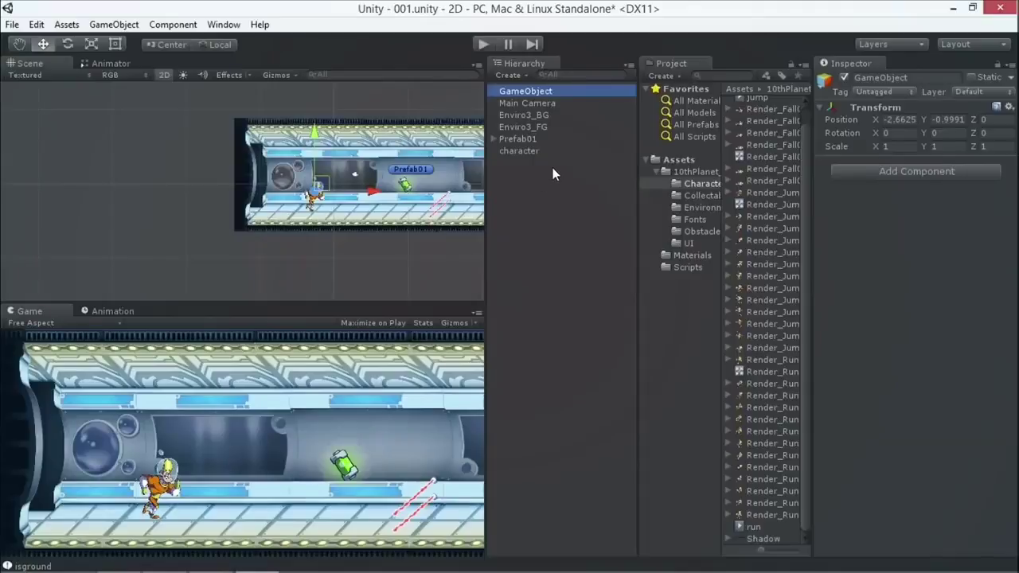
# Step: Make the Main Camera a child of the empty GameObject, test moving the parent horizontally, and undo that move
pyautogui.click(527, 102)
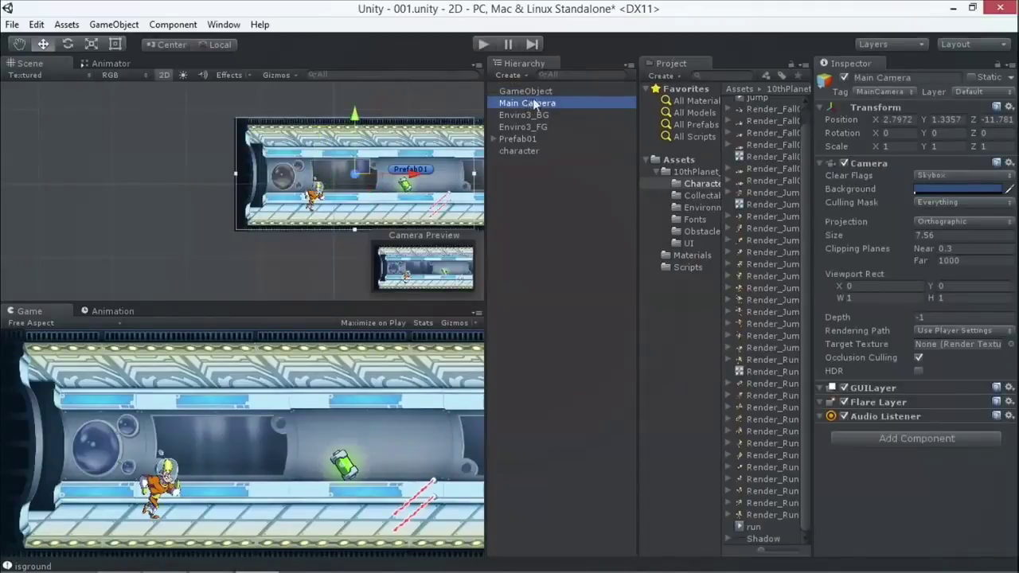
pyautogui.moveTo(526, 90); pyautogui.dragTo(526, 90)
pyautogui.click(510, 90)
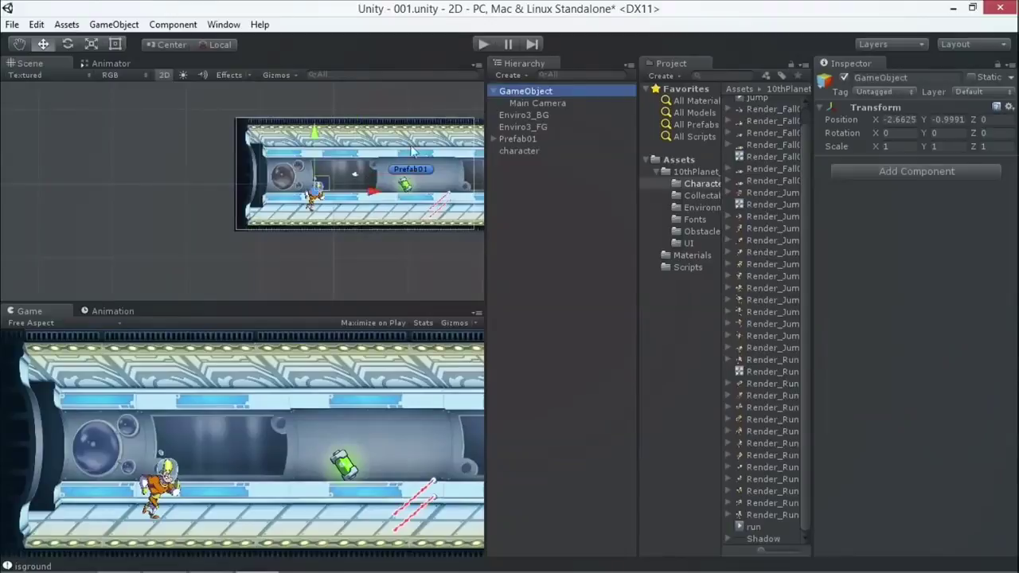
pyautogui.moveTo(359, 191); pyautogui.dragTo(269, 189)
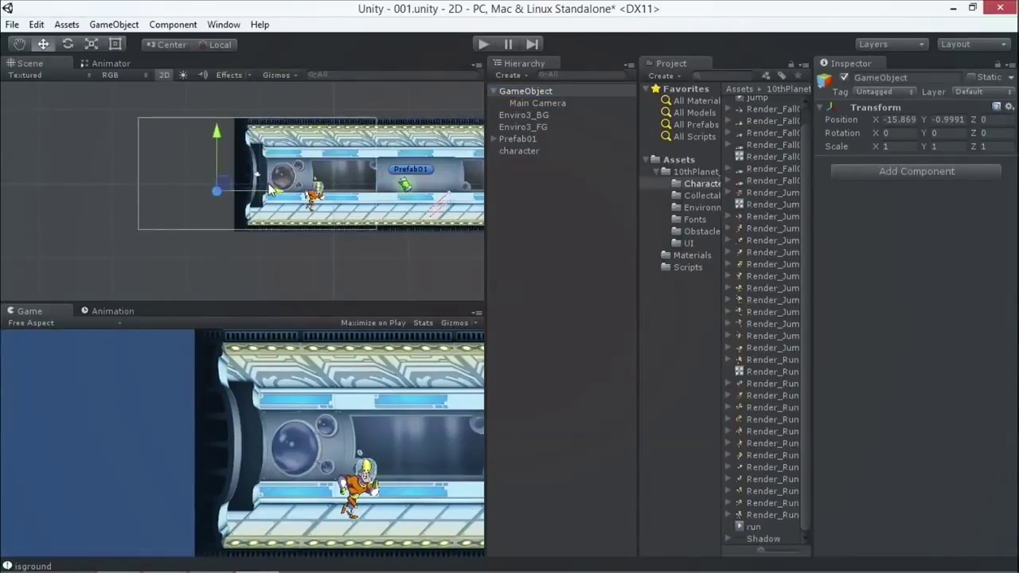
pyautogui.hotkey('ctrl', 'z')
# Step: Move the character slightly forward along the X axis, to about X -1.8, away from the empty GameObject
pyautogui.click(519, 151)
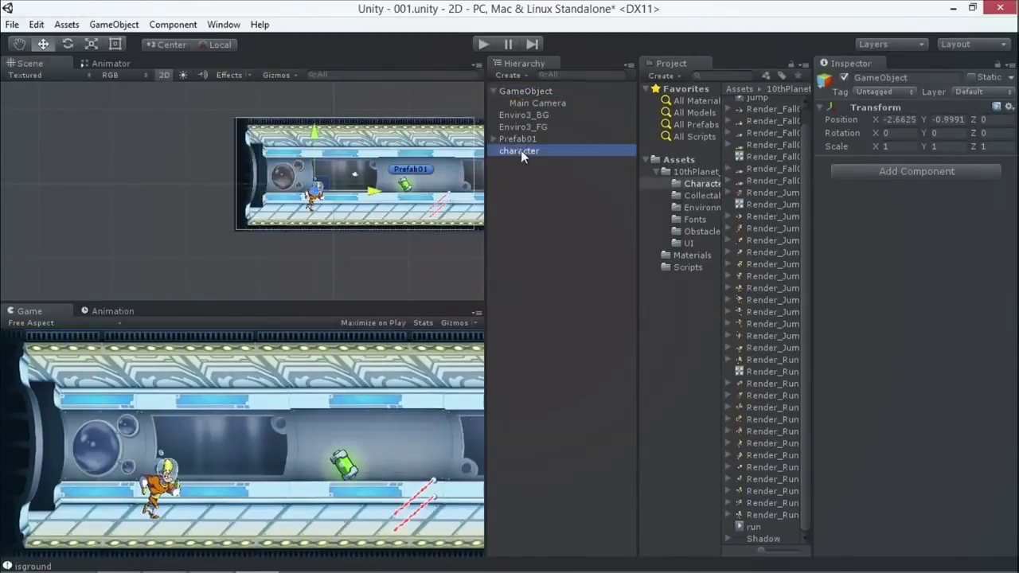
pyautogui.moveTo(382, 195)
pyautogui.mouseDown()
pyautogui.moveTo(299, 199)
pyautogui.moveTo(414, 192)
pyautogui.moveTo(378, 192)
pyautogui.mouseUp()
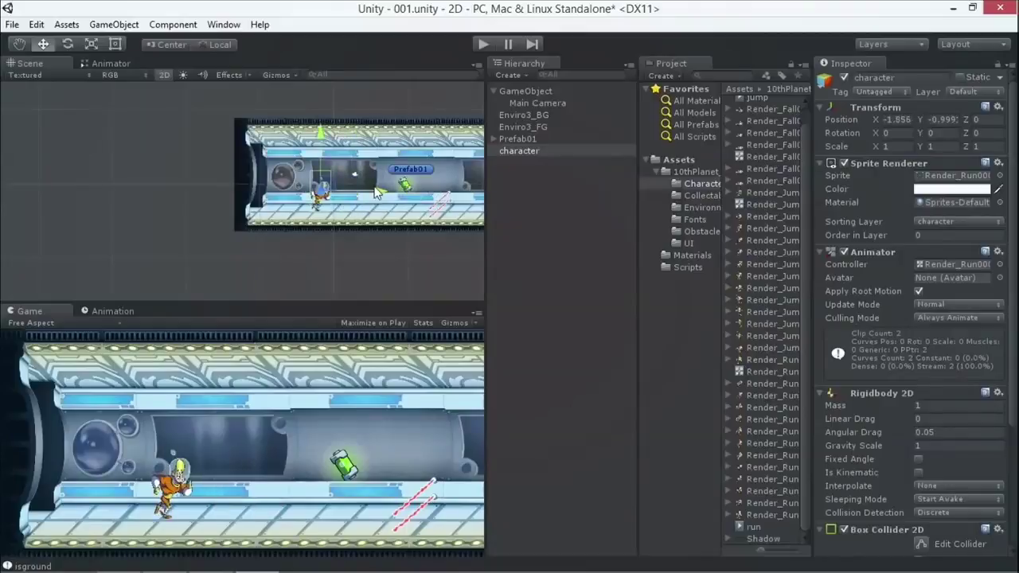
pyautogui.click(516, 89)
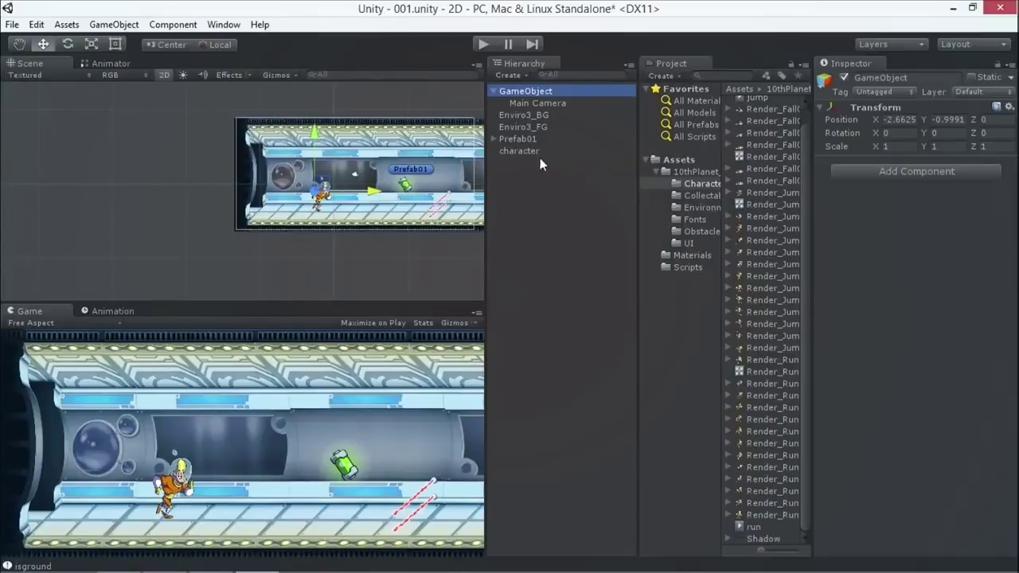
pyautogui.click(518, 152)
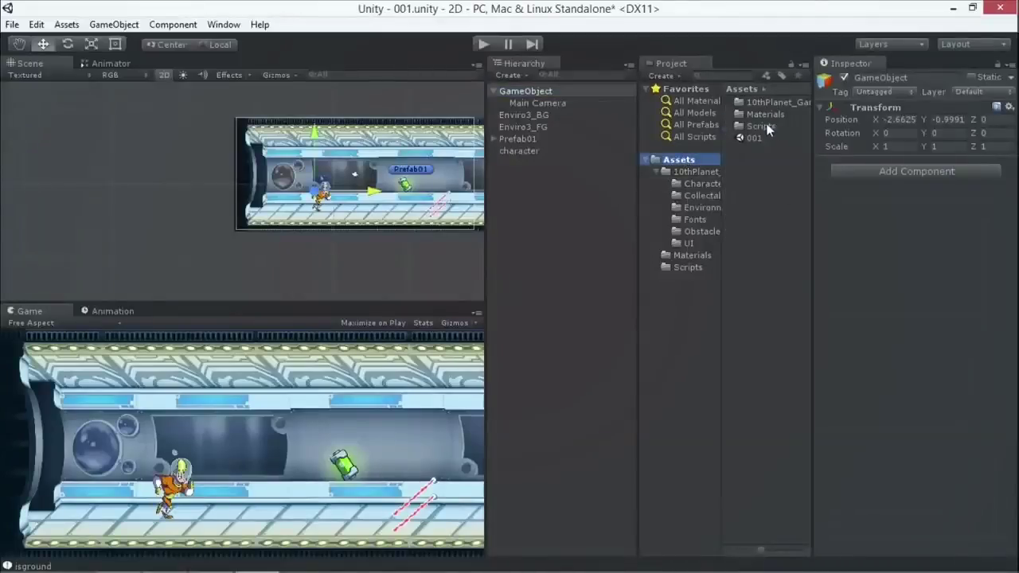
# Step: Open the Scripts folder and display the camerafollow script's code with more room to read it
pyautogui.click(764, 126)
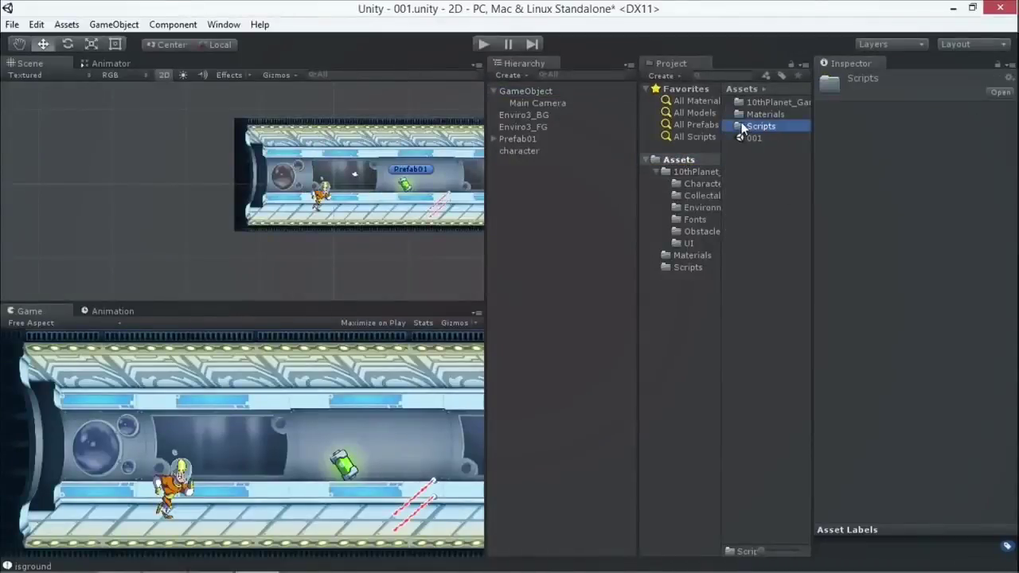
pyautogui.doubleClick(736, 126)
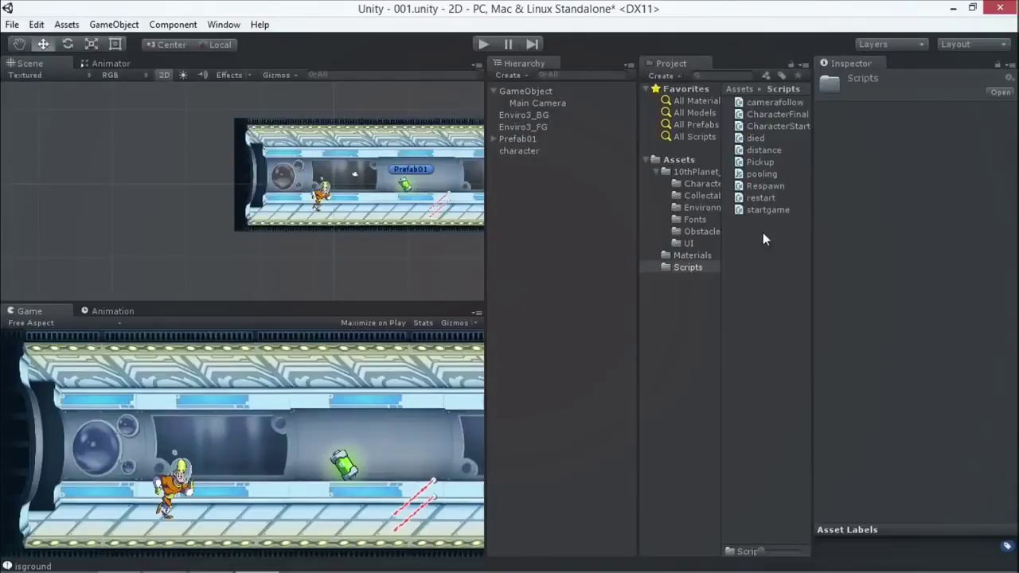
pyautogui.click(768, 103)
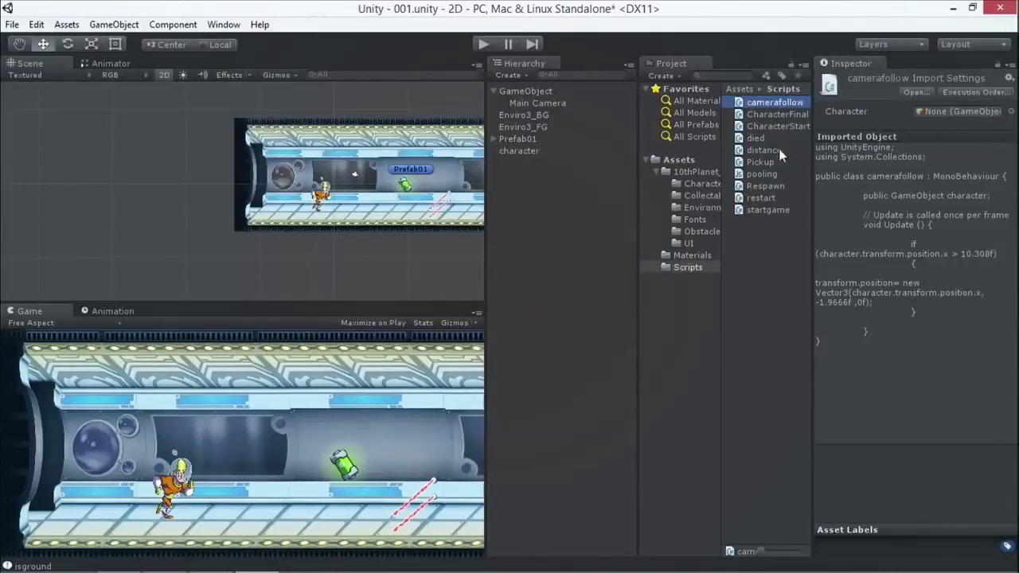
pyautogui.moveTo(810, 251); pyautogui.dragTo(688, 253)
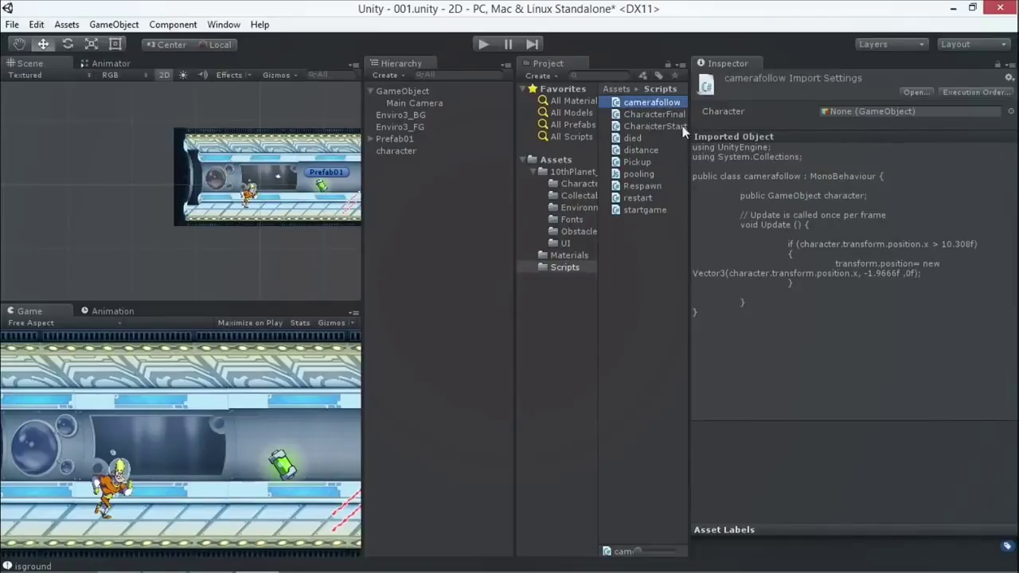
# Step: Attach the camerafollow script to the empty GameObject and assign the character object as its Character reference
pyautogui.moveTo(630, 103); pyautogui.dragTo(419, 184)
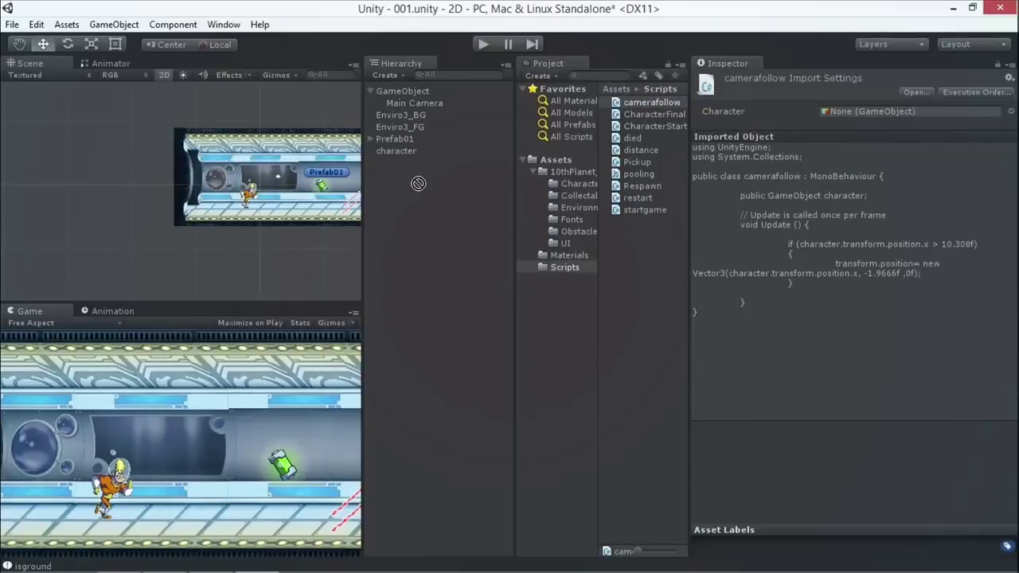
pyautogui.moveTo(419, 184); pyautogui.dragTo(400, 91)
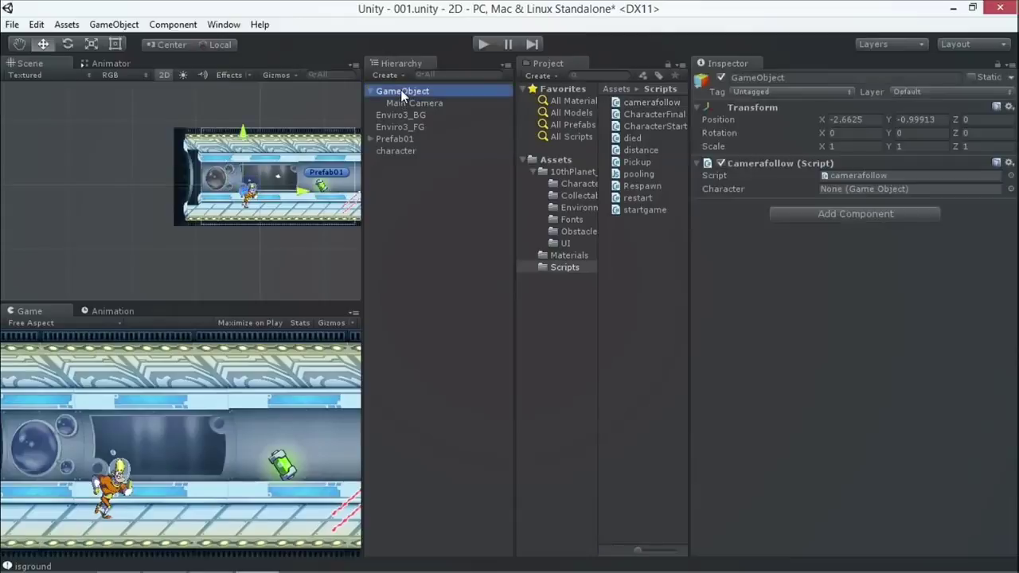
pyautogui.moveTo(390, 149); pyautogui.dragTo(864, 192)
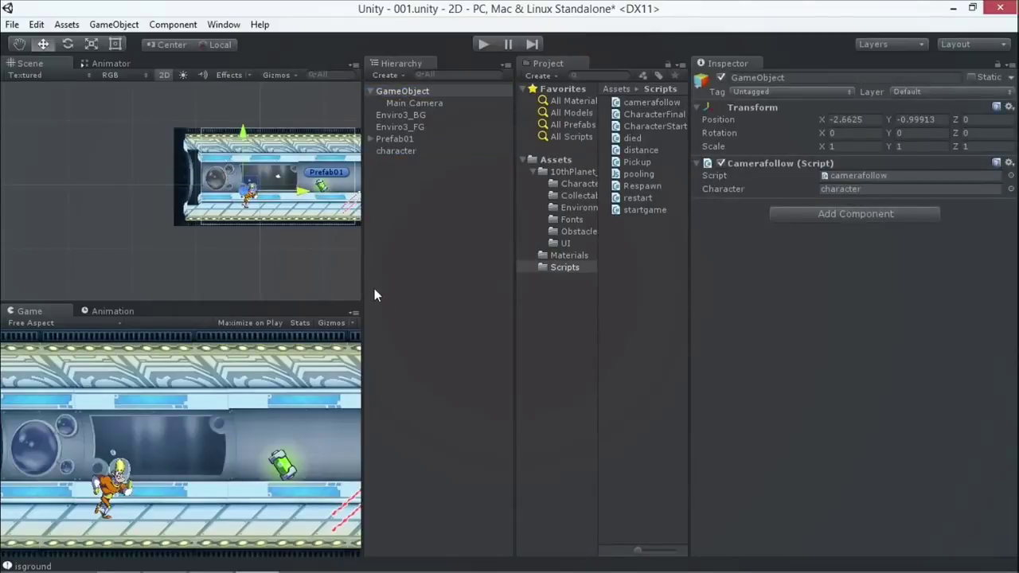
# Step: Move the empty GameObject with its camera back to about X -4.5 and play-test the camera follow
pyautogui.moveTo(364, 291); pyautogui.dragTo(424, 293)
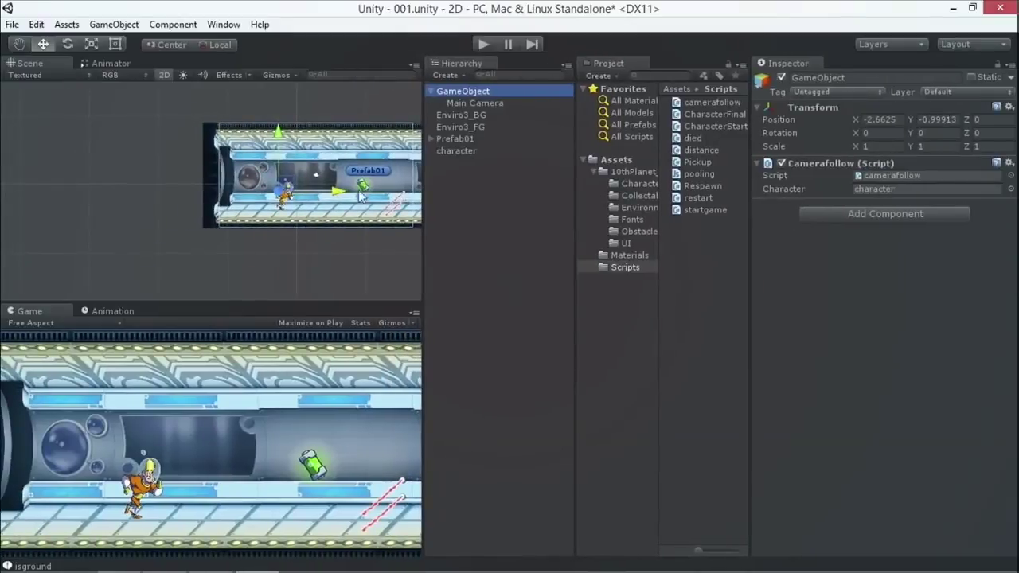
pyautogui.moveTo(338, 194); pyautogui.dragTo(323, 199)
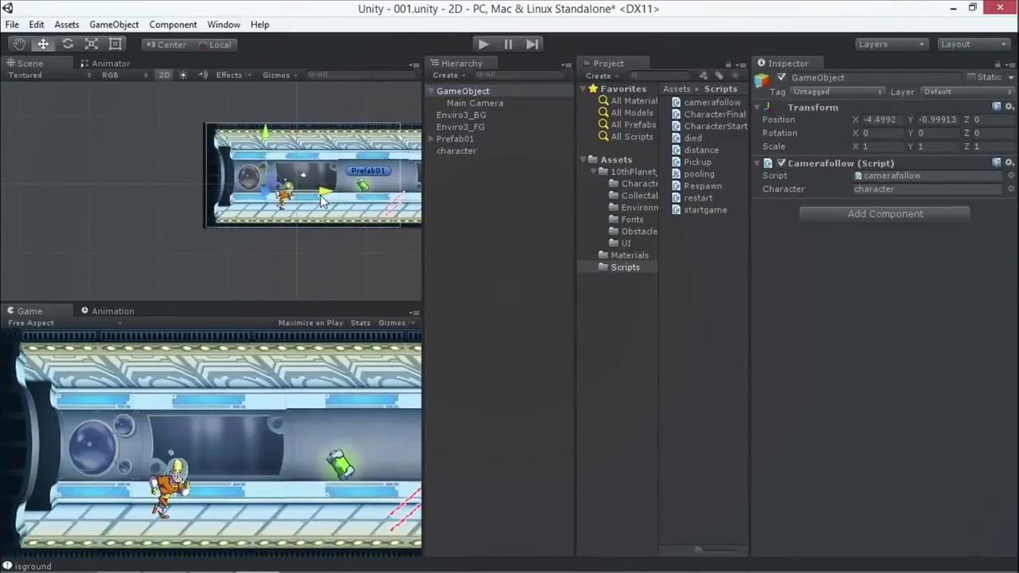
pyautogui.click(481, 44)
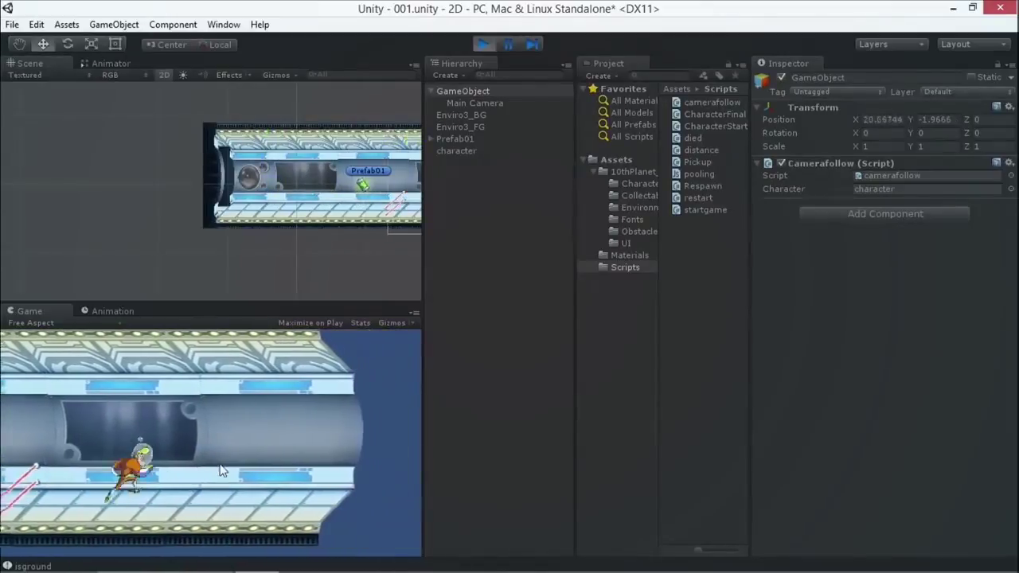
pyautogui.click(482, 45)
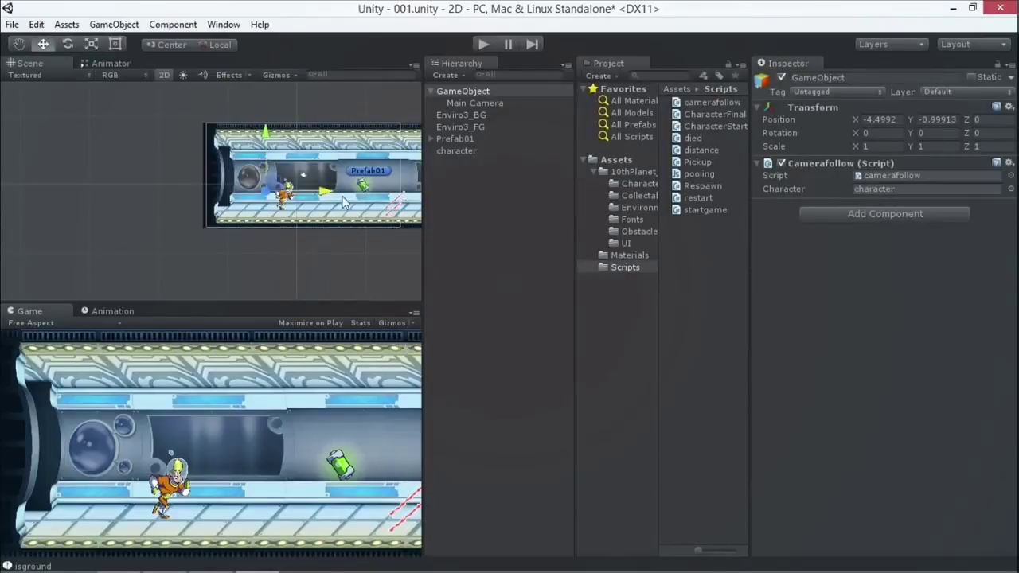
# Step: Examine the camerafollow script's code in an enlarged view, including its position condition and the follow position
pyautogui.click(460, 94)
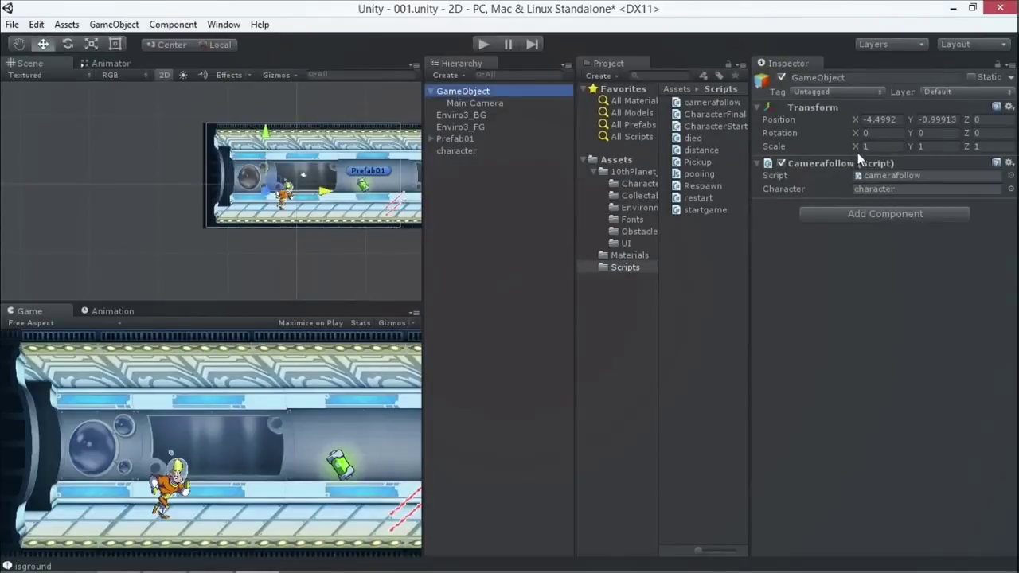
pyautogui.click(882, 174)
pyautogui.click(691, 102)
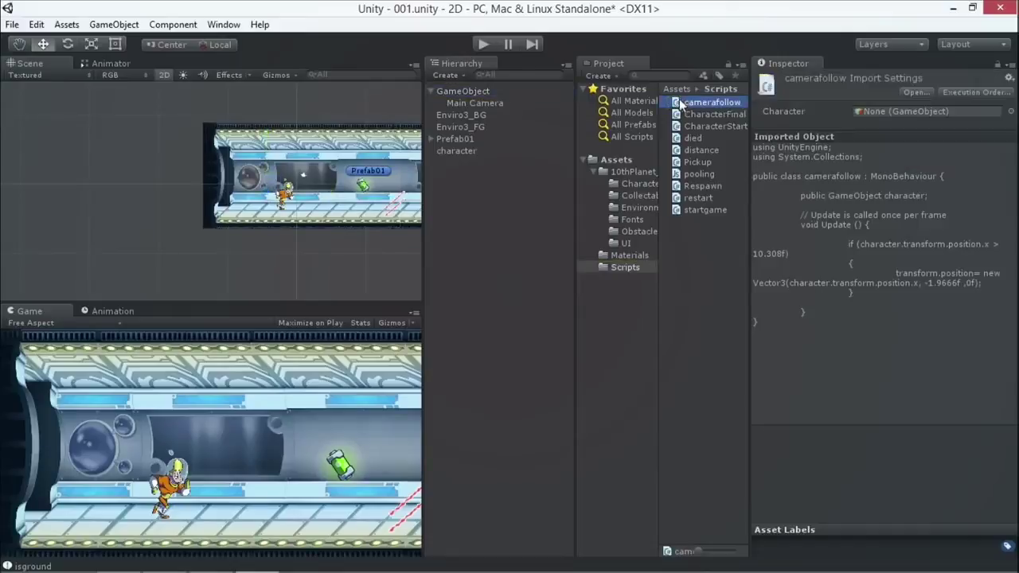
pyautogui.hotkey('shift', 'space')
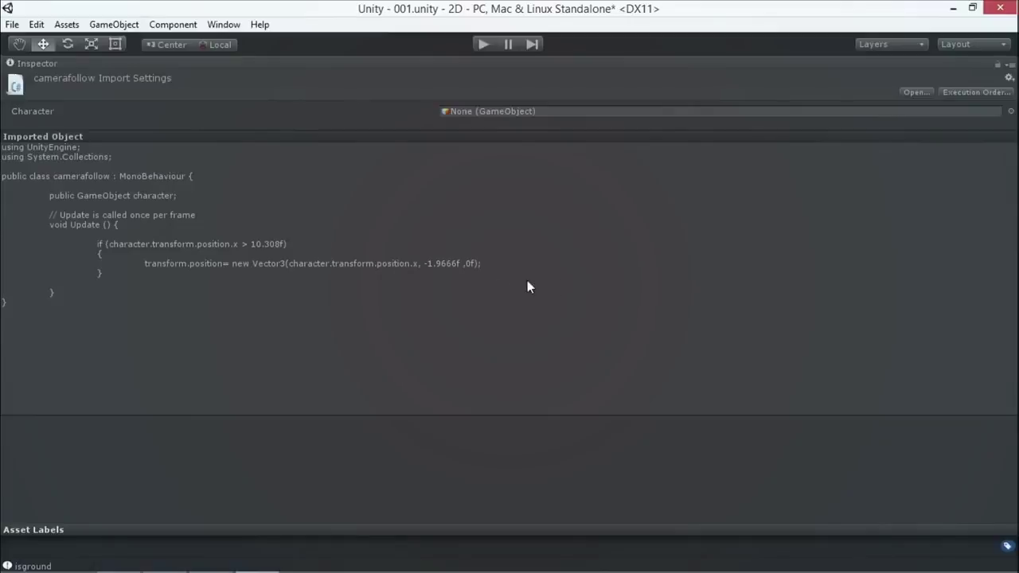
pyautogui.hotkey('shift', 'space')
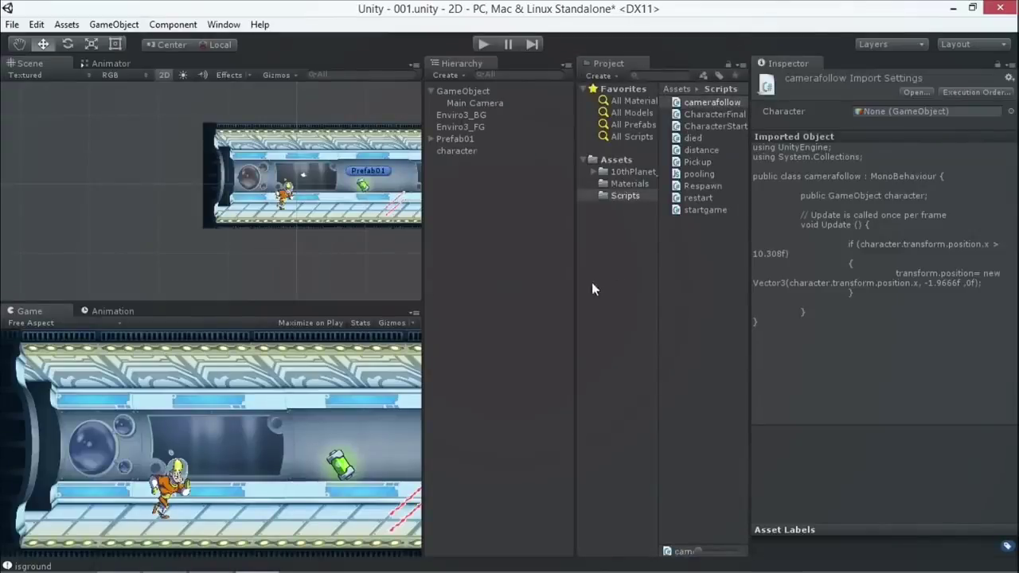
# Step: Take the Main Camera out of the empty GameObject and make it a child of the character
pyautogui.scroll(-3, 209, 191)
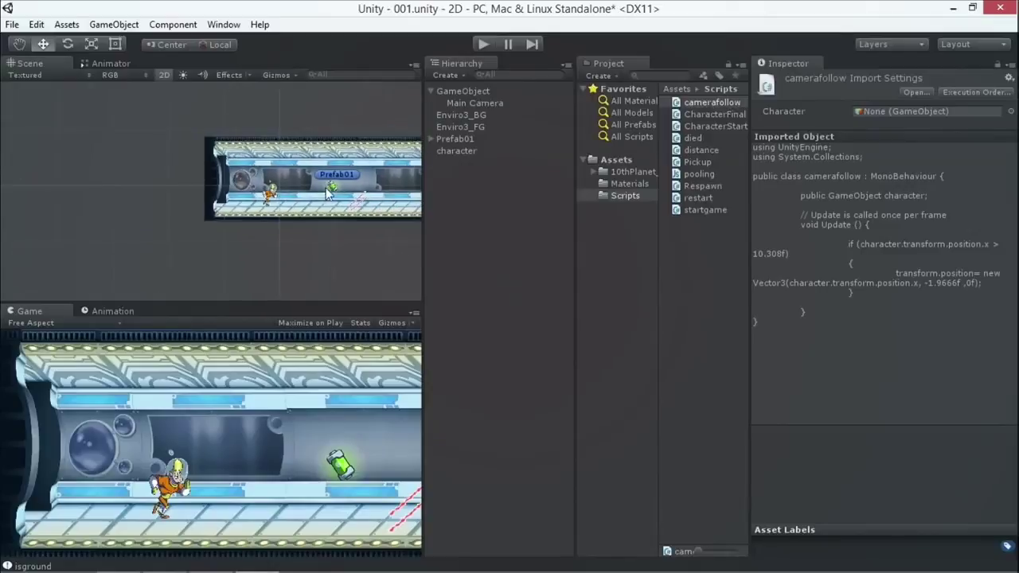
pyautogui.click(19, 44)
pyautogui.moveTo(215, 128); pyautogui.dragTo(110, 140)
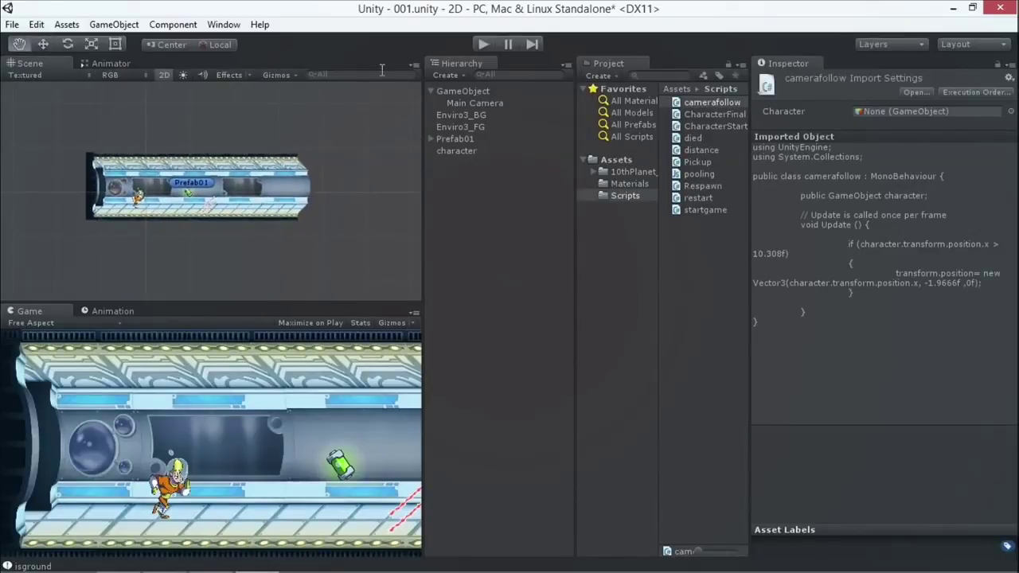
pyautogui.click(475, 103)
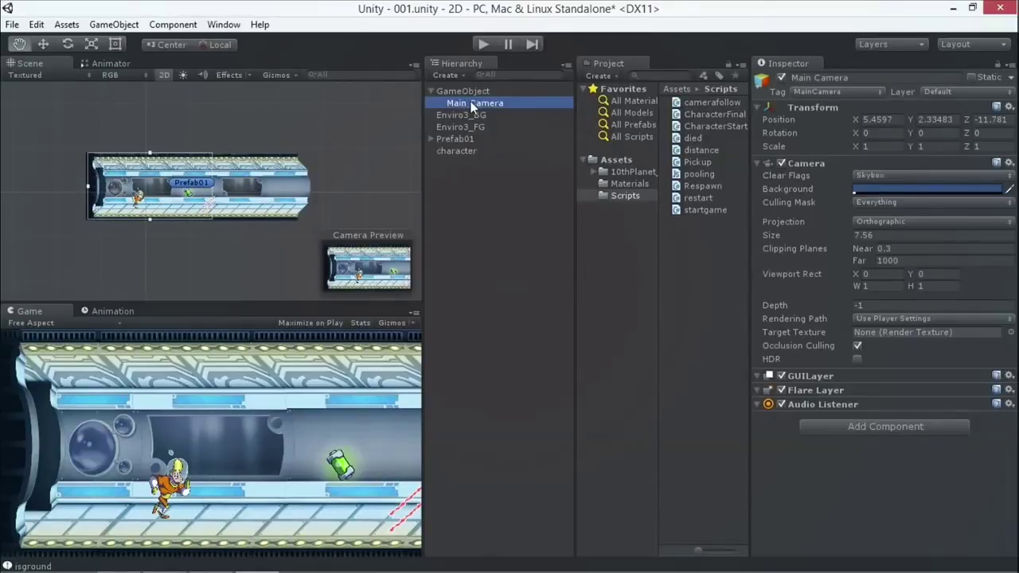
pyautogui.moveTo(475, 105); pyautogui.dragTo(452, 151)
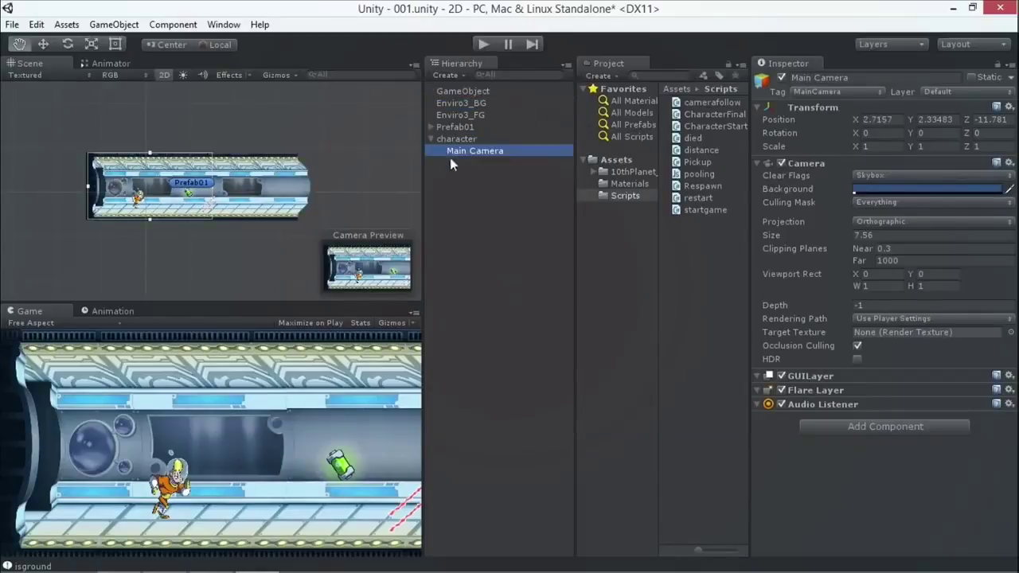
# Step: Deactivate the empty GameObject that holds the camerafollow script and save the scene
pyautogui.click(465, 92)
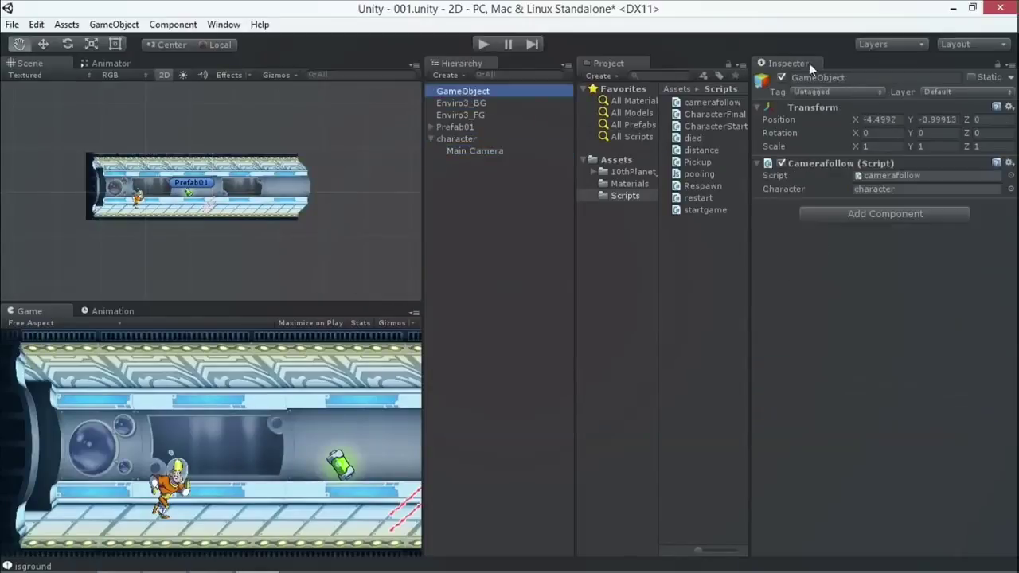
pyautogui.click(781, 77)
pyautogui.click(12, 24)
pyautogui.click(41, 80)
# Step: Rename Prefab01 as Prefab00 and duplicate it in the hierarchy
pyautogui.scroll(2, 250, 237)
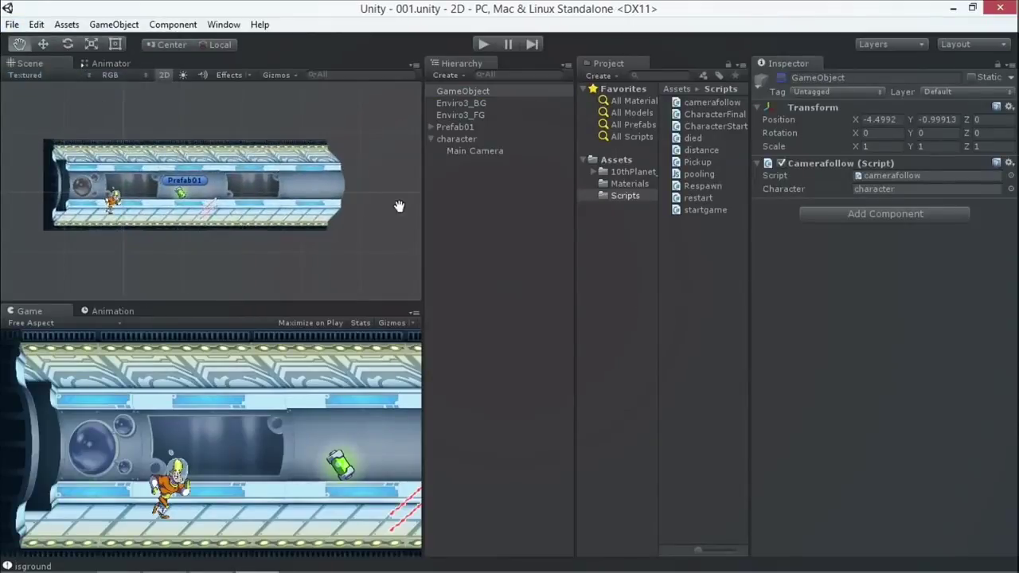
pyautogui.click(454, 128)
pyautogui.click(456, 127)
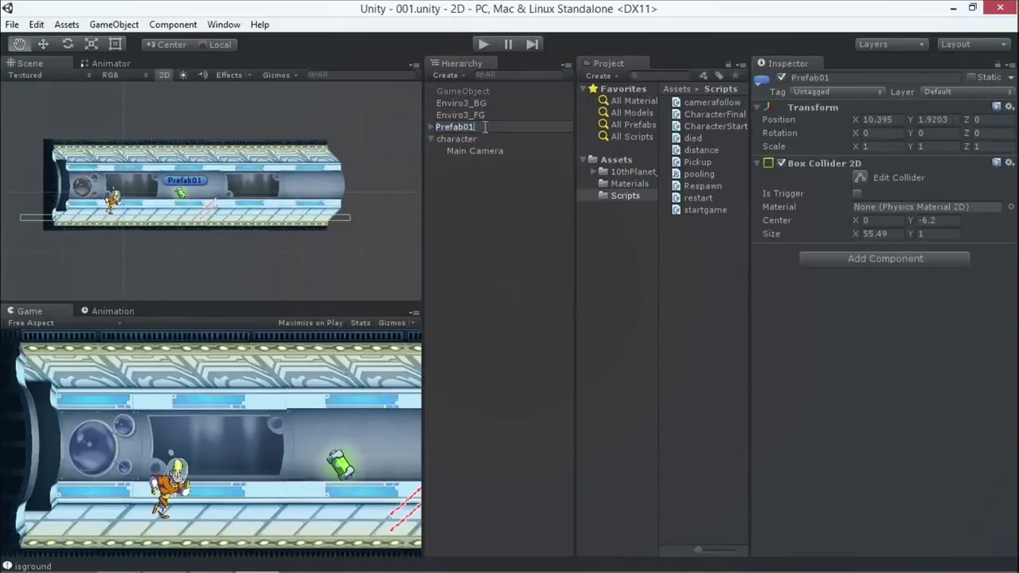
pyautogui.press('Return')
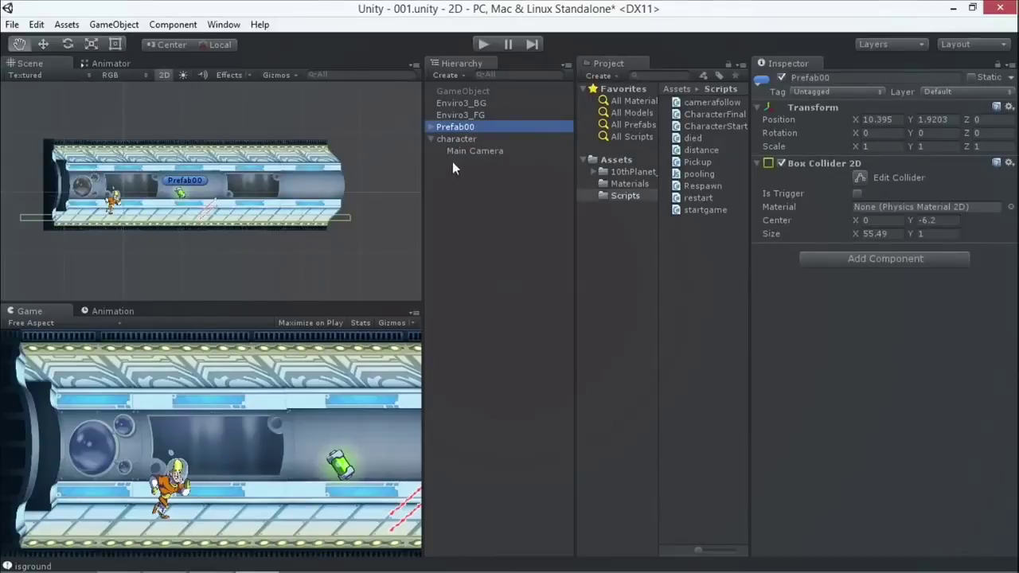
pyautogui.hotkey('ctrl', 'd')
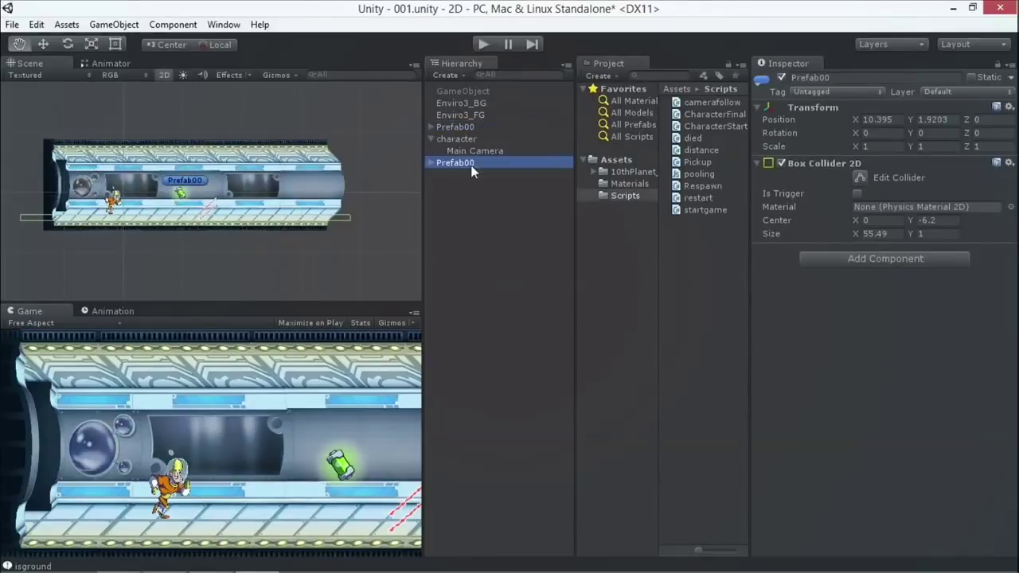
# Step: Rename the duplicated Prefab00 object as Prefab01
pyautogui.click(466, 129)
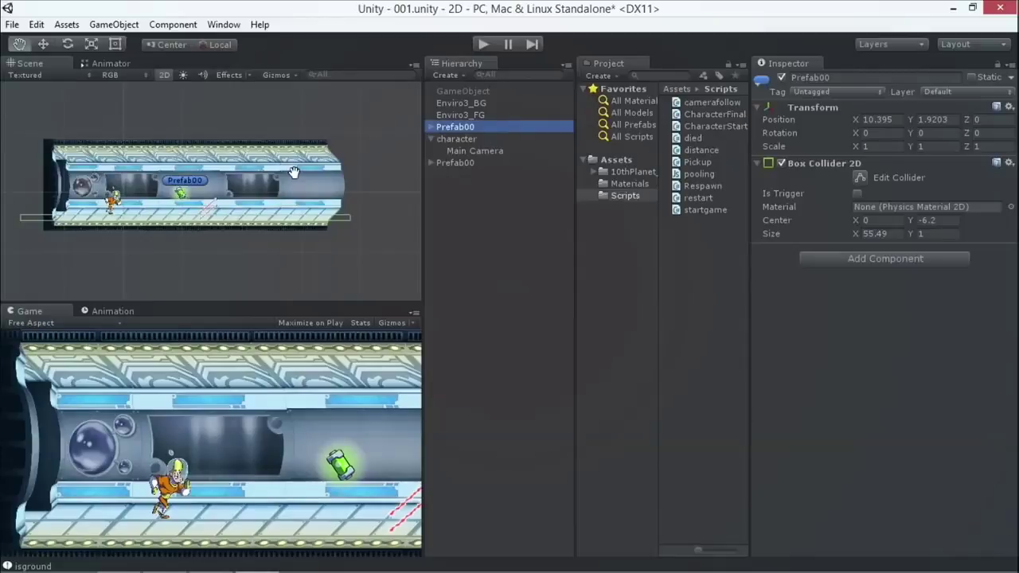
pyautogui.scroll(-3, 151, 181)
pyautogui.moveTo(204, 134); pyautogui.dragTo(182, 152)
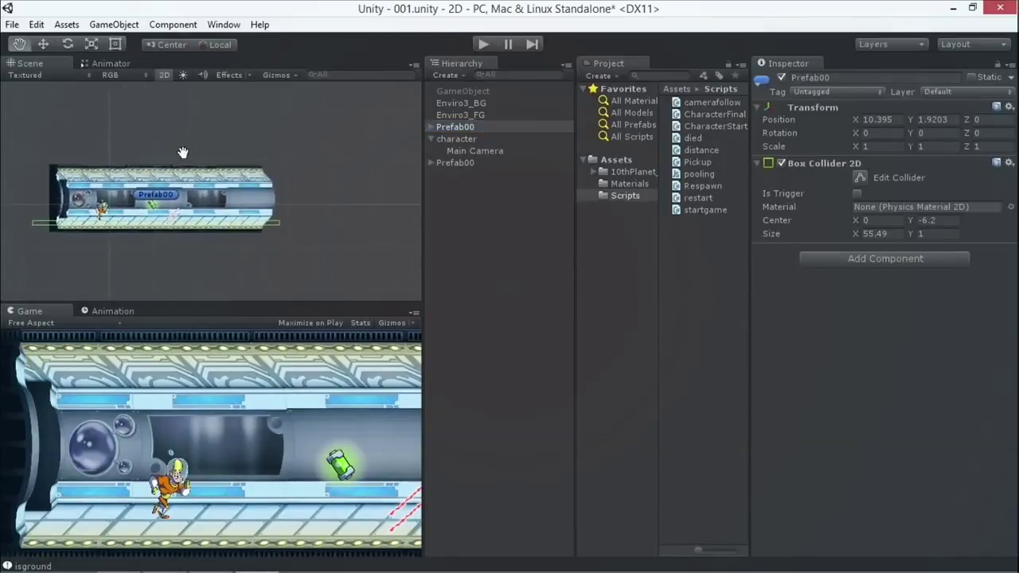
pyautogui.scroll(2, 187, 156)
pyautogui.moveTo(193, 153); pyautogui.dragTo(219, 146)
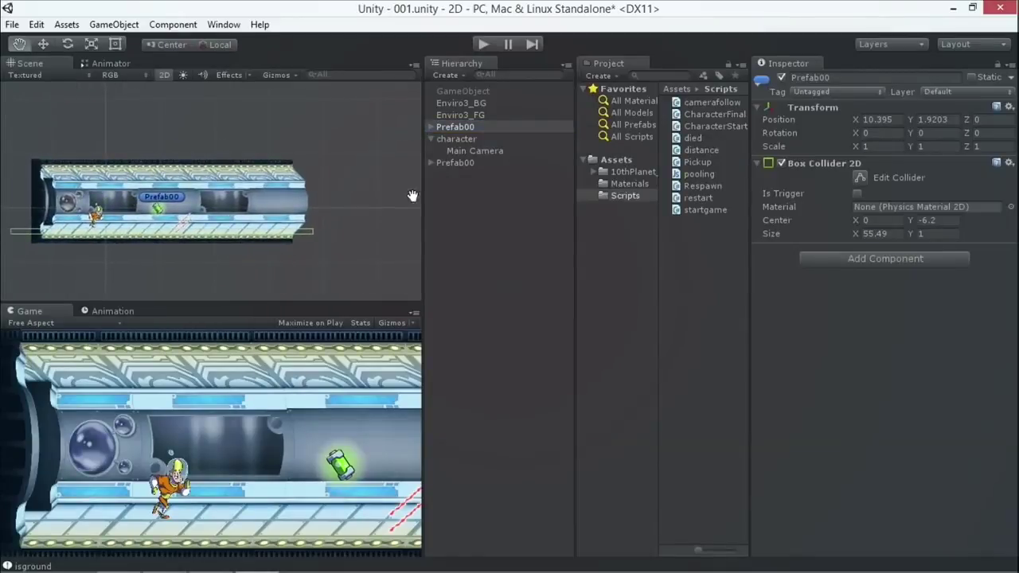
pyautogui.click(451, 128)
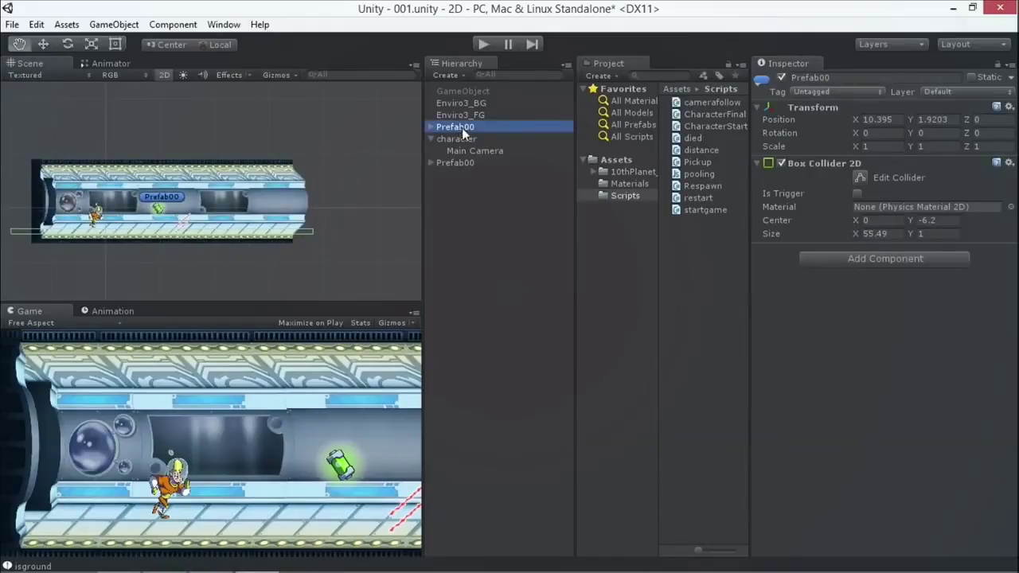
pyautogui.click(458, 163)
pyautogui.click(482, 159)
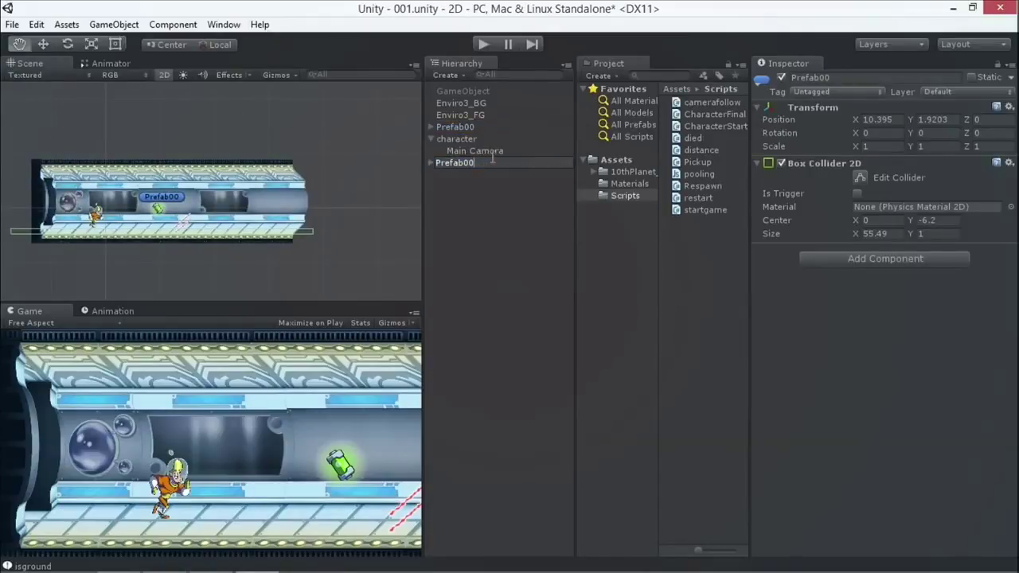
pyautogui.write('1')
pyautogui.press('Return')
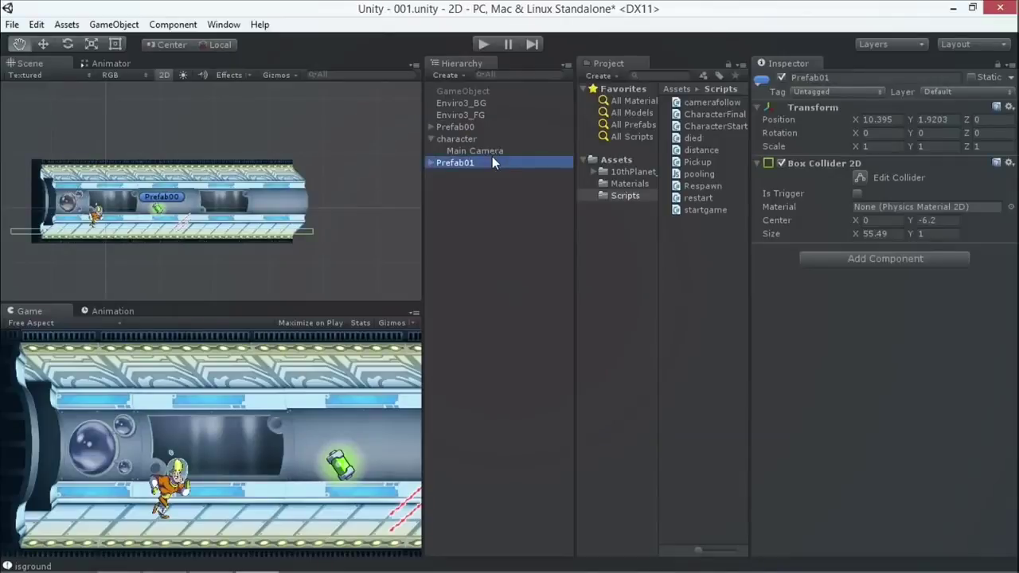
# Step: Move Prefab01 to the right-hand end of Prefab00 so the corridor continues, at about X 56.4, Y 1.95
pyautogui.click(43, 44)
pyautogui.moveTo(189, 198); pyautogui.dragTo(433, 192)
pyautogui.scroll(-1, 322, 230)
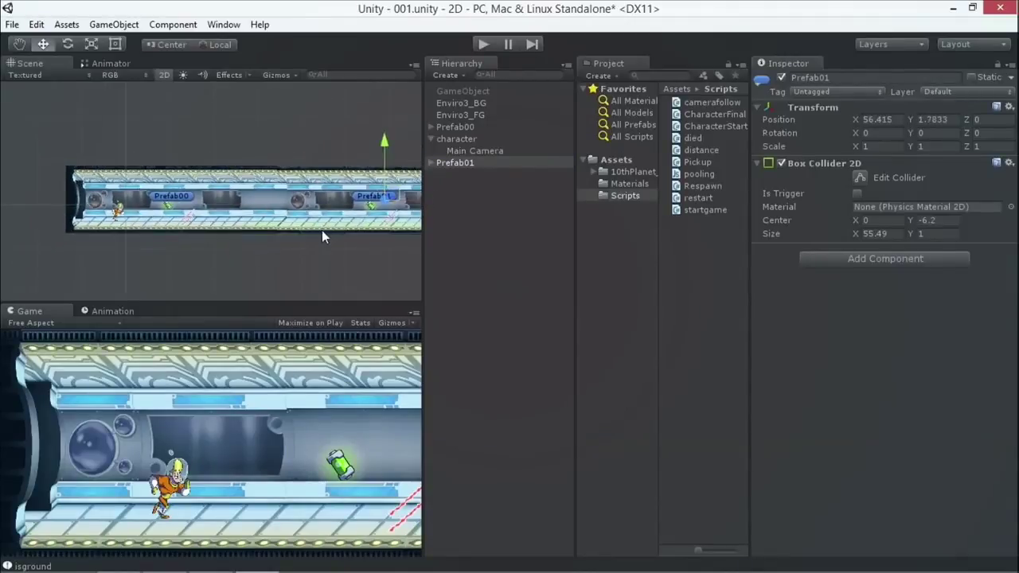
pyautogui.moveTo(387, 138); pyautogui.dragTo(388, 136)
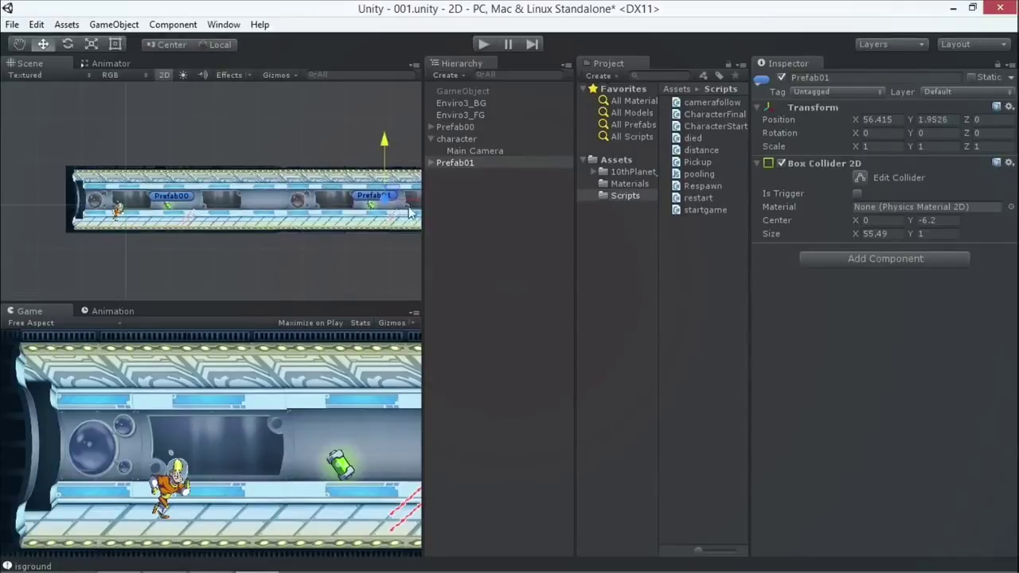
# Step: Duplicate Prefab01 and rename the copy as Prefab02
pyautogui.click(457, 163)
pyautogui.scroll(1, 239, 163)
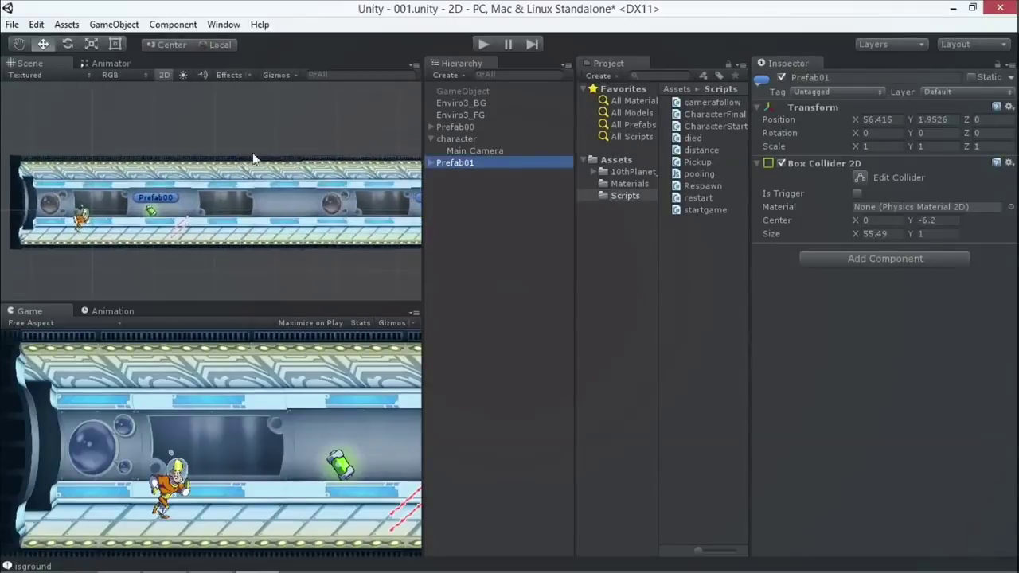
pyautogui.hotkey('ctrl', 'd')
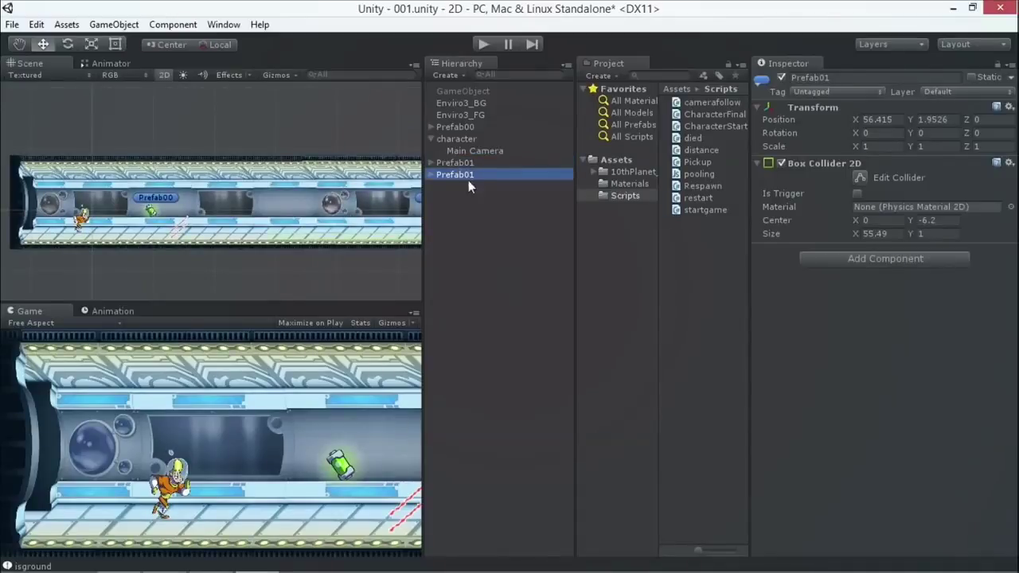
pyautogui.click(479, 173)
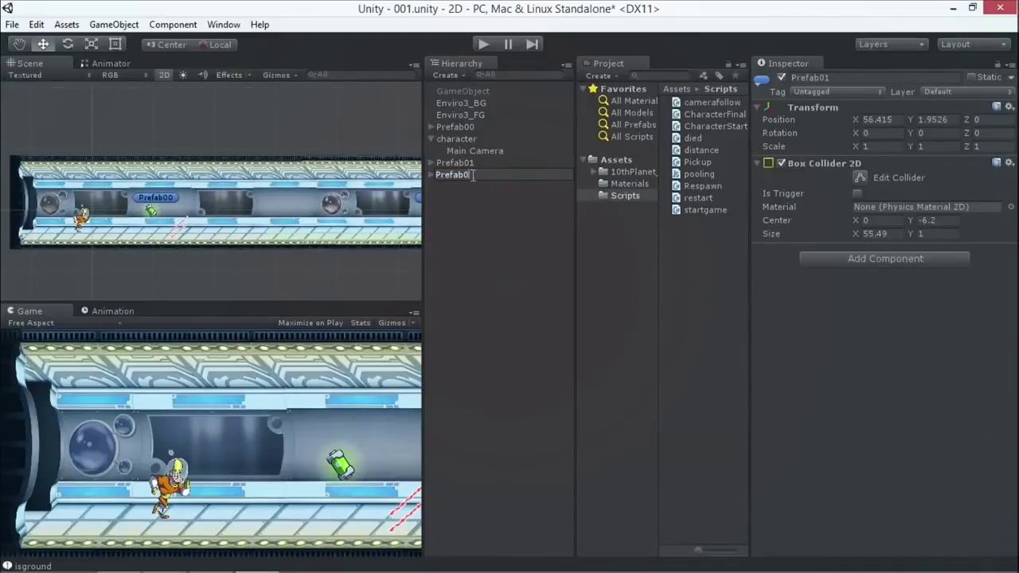
pyautogui.press('Return')
pyautogui.click(468, 163)
pyautogui.click(460, 174)
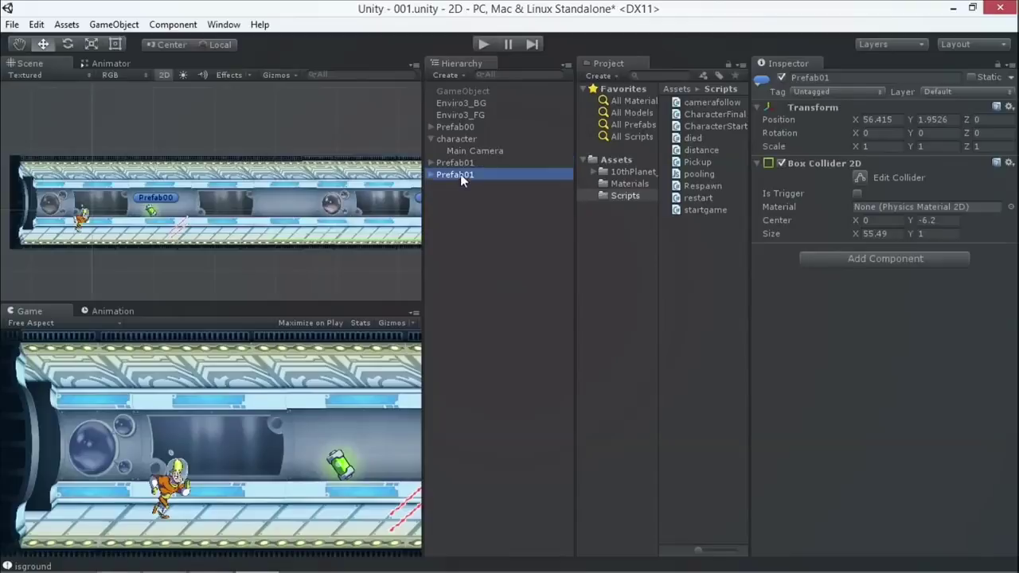
pyautogui.click(484, 173)
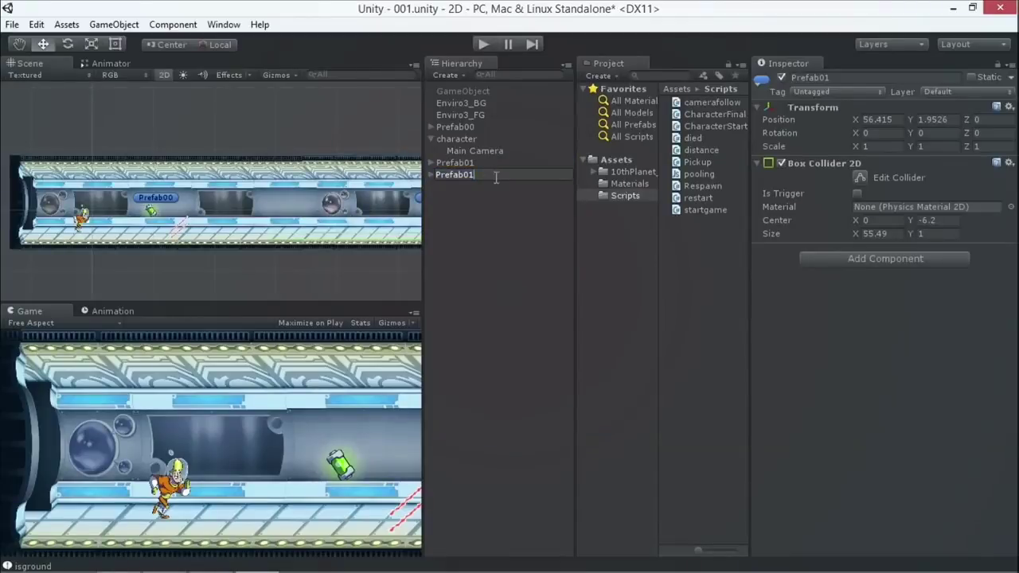
pyautogui.press('Return')
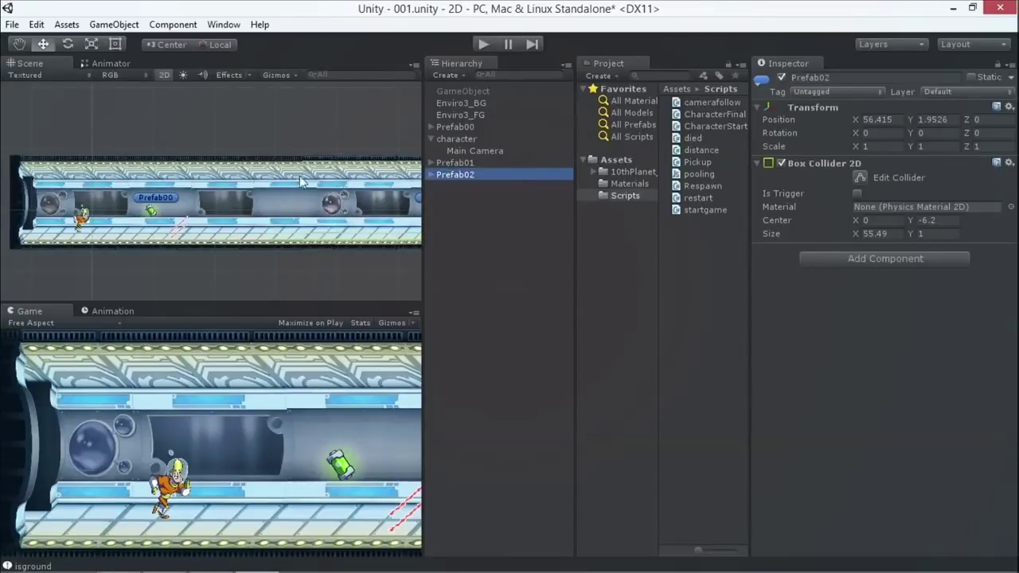
# Step: Move Prefab02 straight up above Prefab01 to about Y 17.6 and maximize the Scene view
pyautogui.scroll(-3, 382, 152)
pyautogui.moveTo(372, 145); pyautogui.dragTo(357, 76)
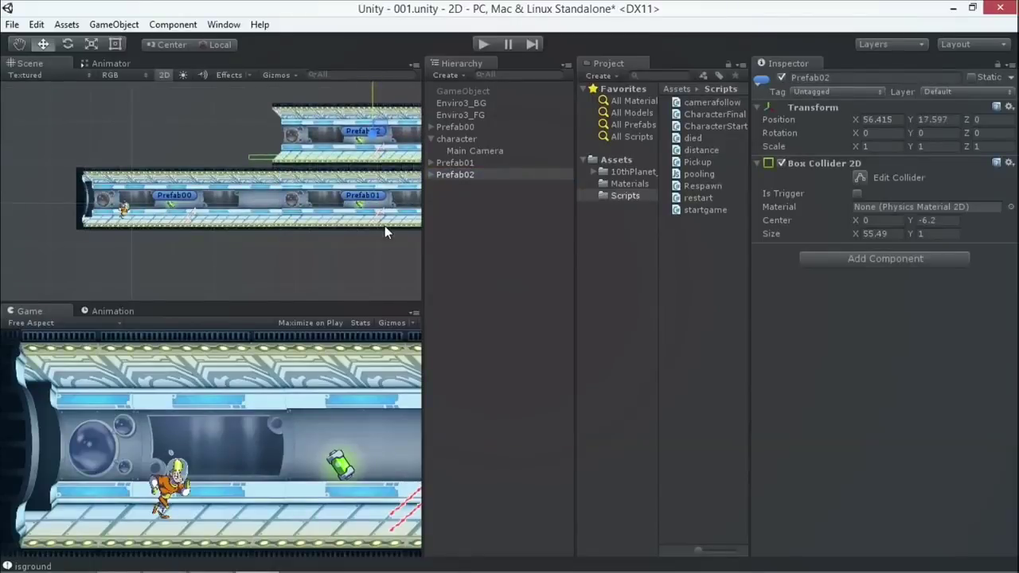
pyautogui.click(19, 44)
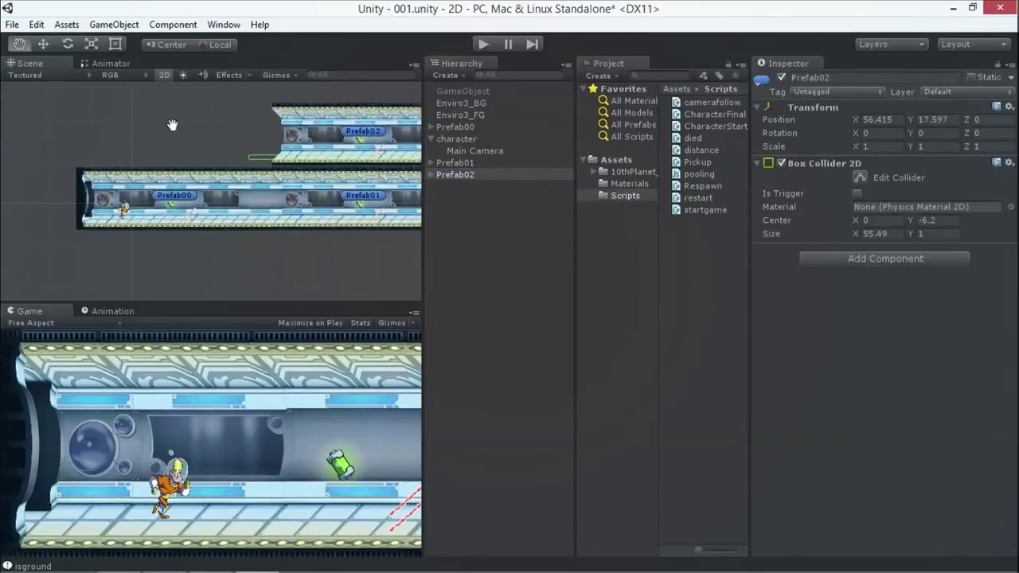
pyautogui.moveTo(148, 218); pyautogui.dragTo(72, 231)
pyautogui.hotkey('shift', 'space')
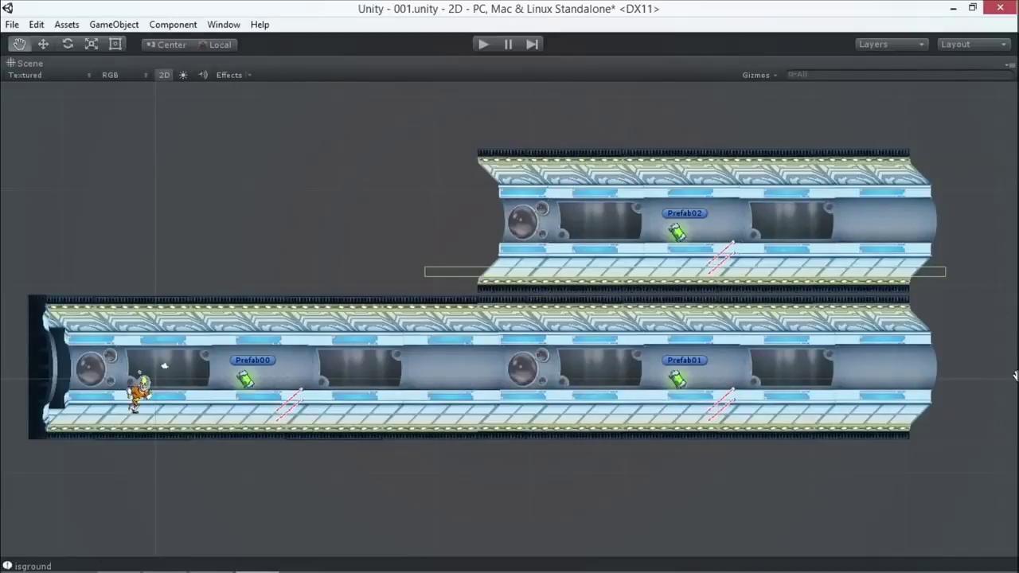
# Step: Try placing Prefab02 at the far end of Prefab01 and moving Prefab01 out of the corridor, and undo both moves
pyautogui.scroll(-3, 1006, 379)
pyautogui.click(43, 43)
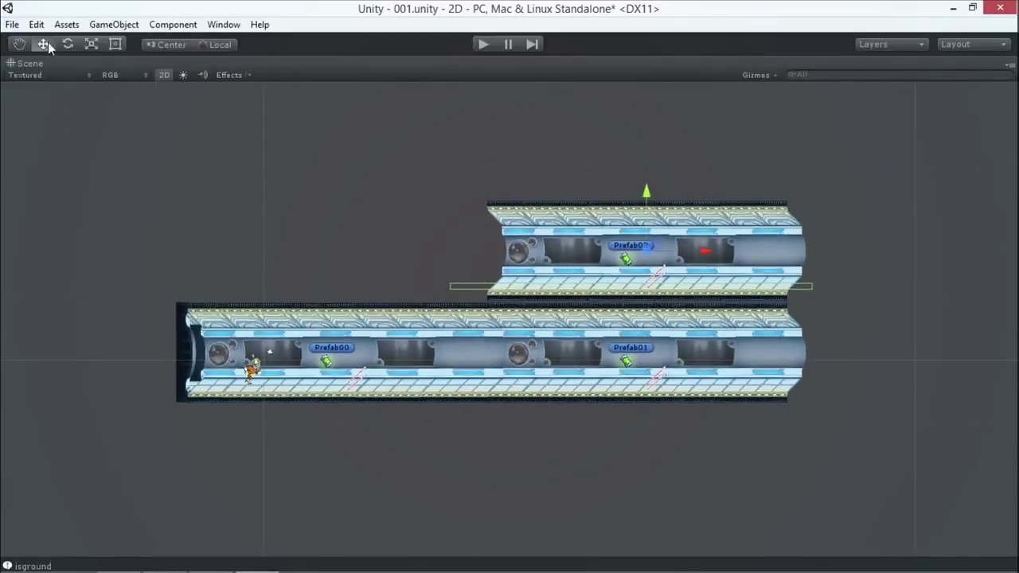
pyautogui.moveTo(656, 248); pyautogui.dragTo(951, 350)
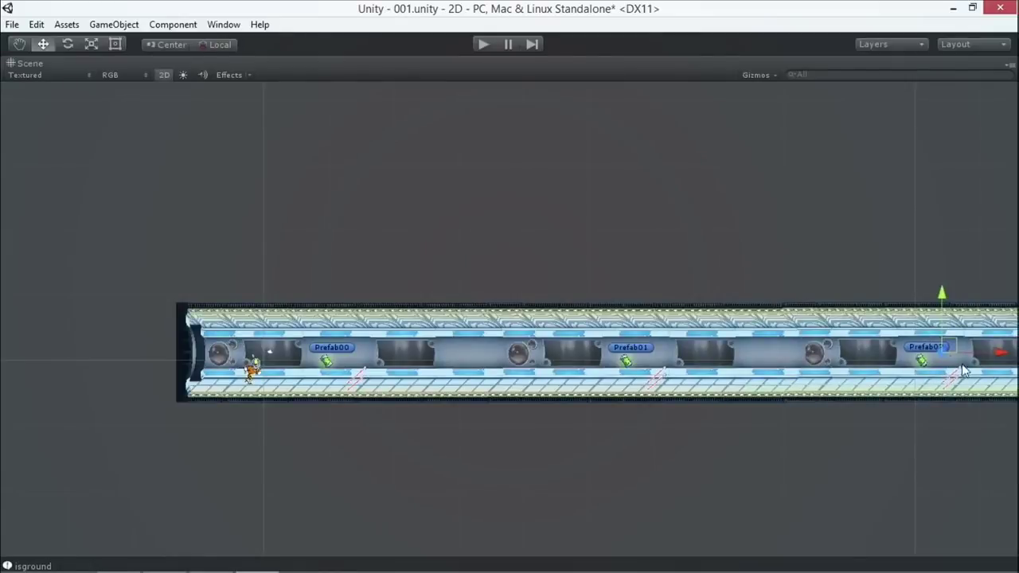
pyautogui.click(627, 349)
pyautogui.moveTo(702, 353); pyautogui.dragTo(256, 393)
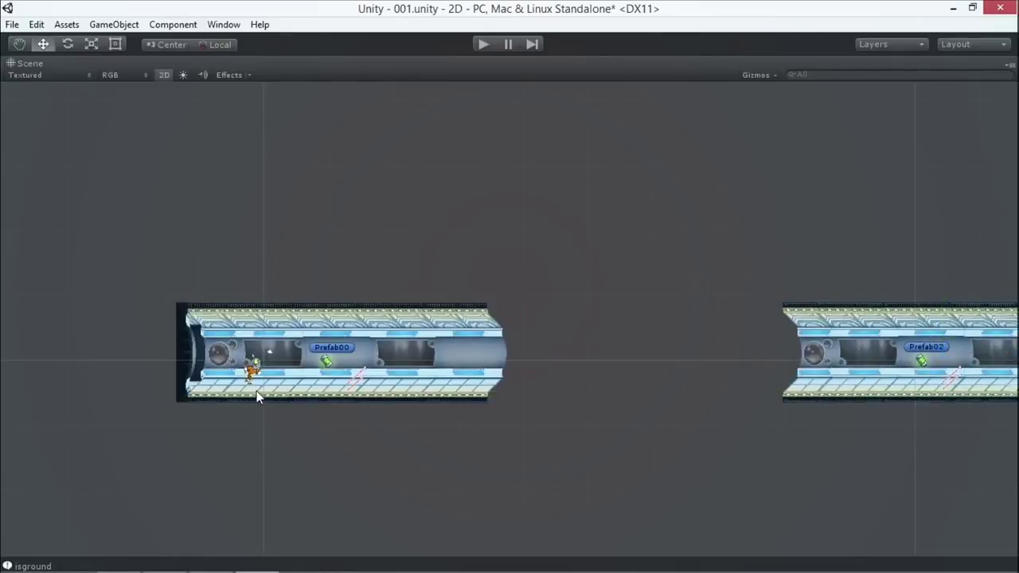
pyautogui.moveTo(15, 382); pyautogui.dragTo(787, 379)
pyautogui.hotkey('ctrl', 'z')
pyautogui.hotkey('ctrl', 'z')
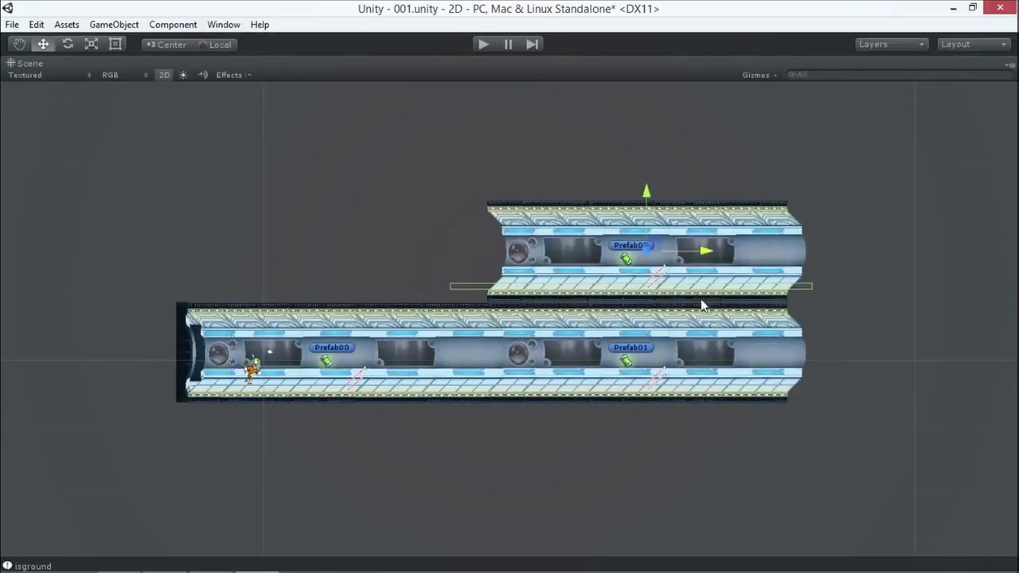
# Step: Shift Prefab02 down onto Prefab01 and back up above it, and undo the last small downward move
pyautogui.moveTo(629, 235); pyautogui.dragTo(671, 253)
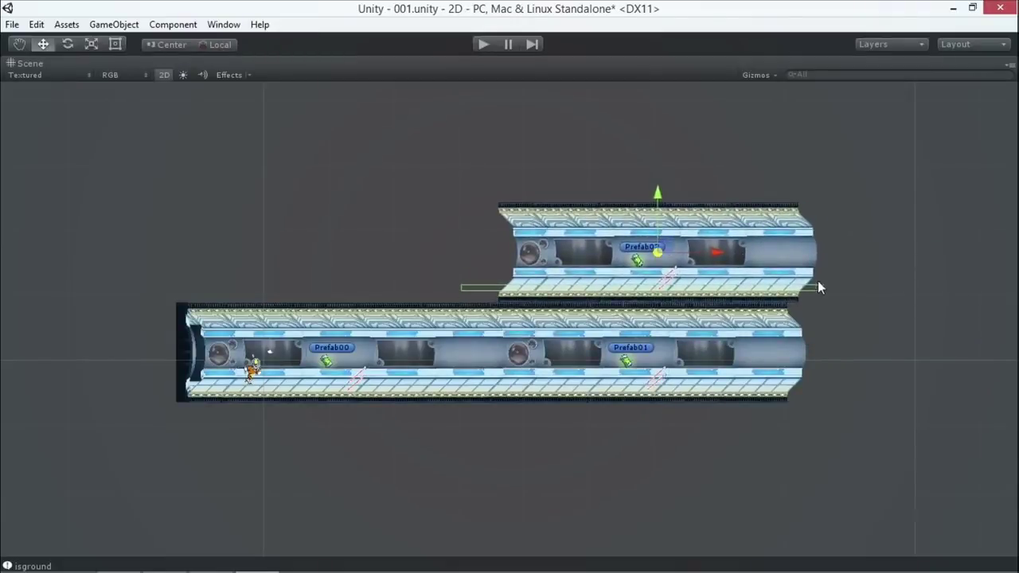
pyautogui.moveTo(609, 265); pyautogui.dragTo(599, 263)
pyautogui.moveTo(647, 197); pyautogui.dragTo(646, 298)
pyautogui.moveTo(646, 342); pyautogui.dragTo(647, 237)
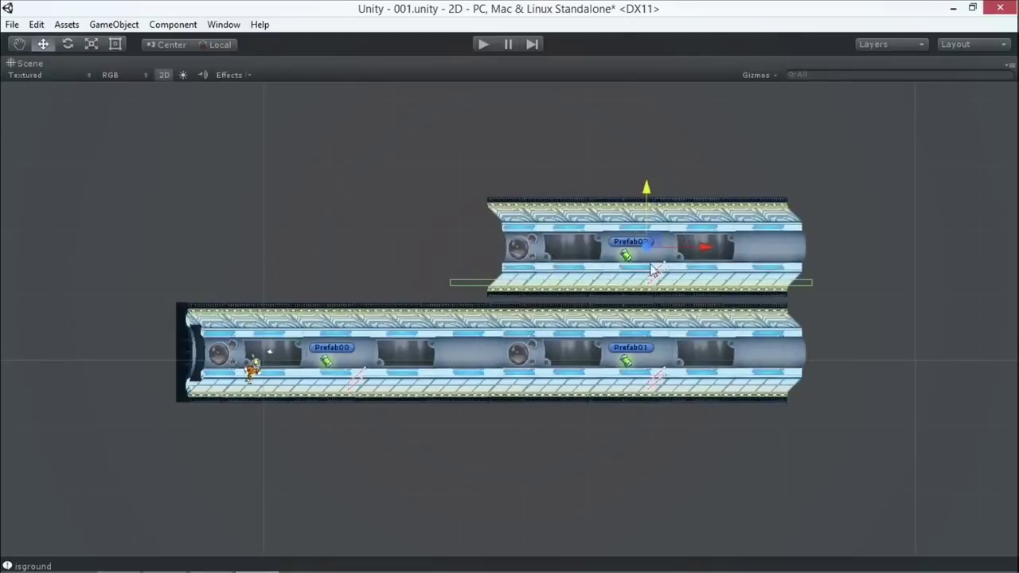
pyautogui.moveTo(650, 188); pyautogui.dragTo(650, 194)
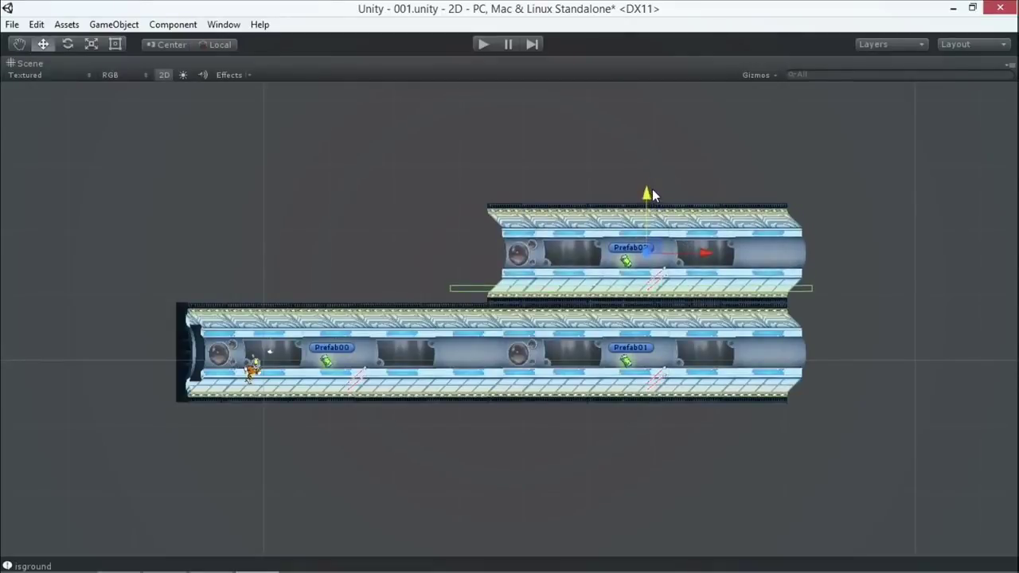
pyautogui.hotkey('ctrl', 'z')
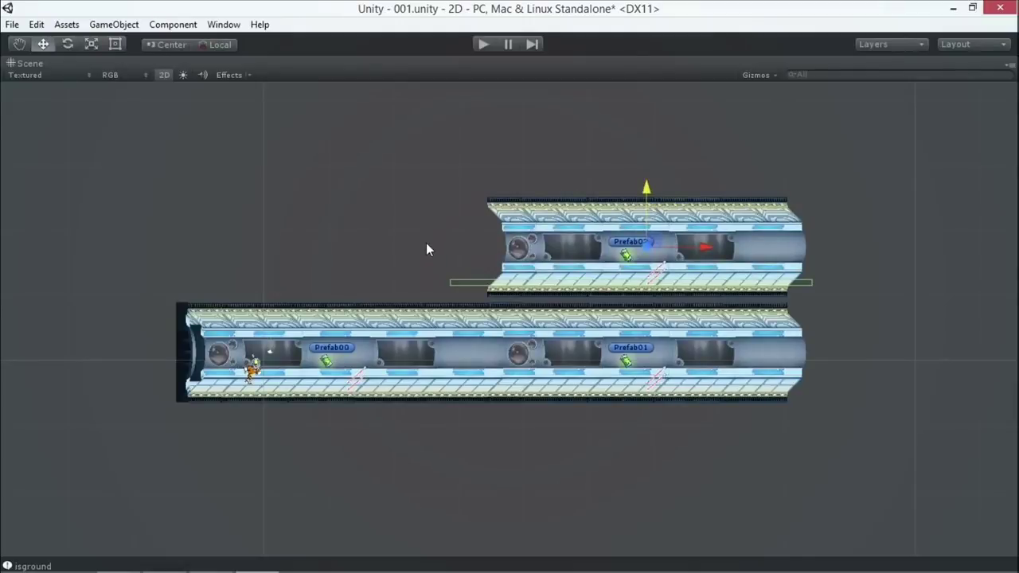
# Step: Restore the normal layout, expand Prefab01's child objects and delete Prefab02 from the scene
pyautogui.hotkey('shift', 'space')
pyautogui.click(448, 163)
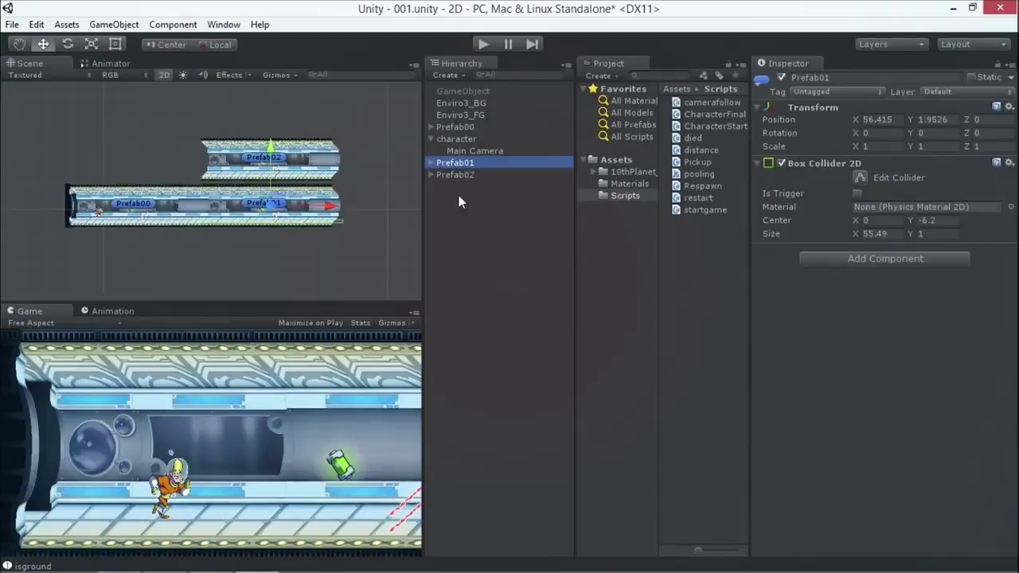
pyautogui.scroll(3, 214, 270)
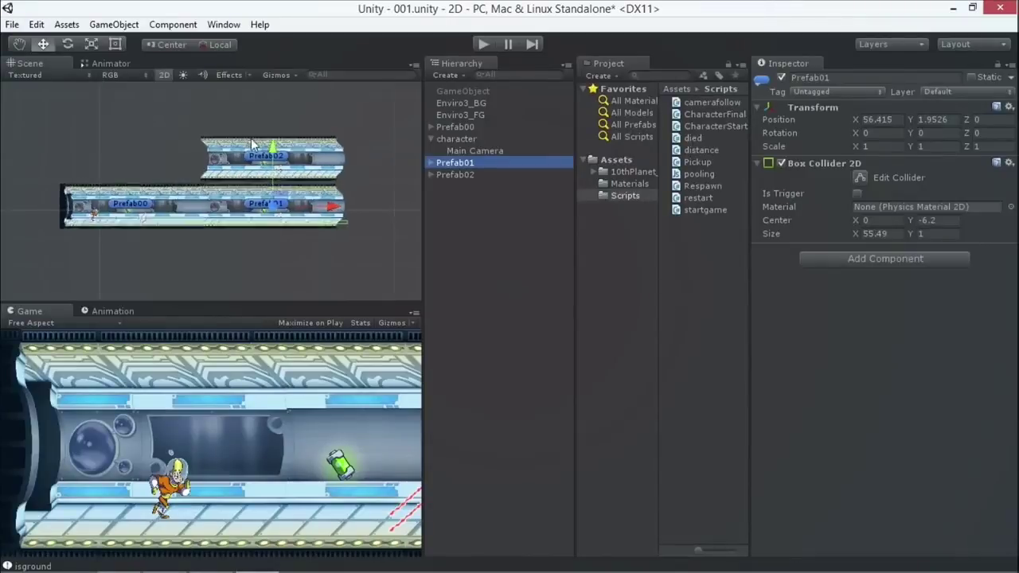
pyautogui.click(431, 162)
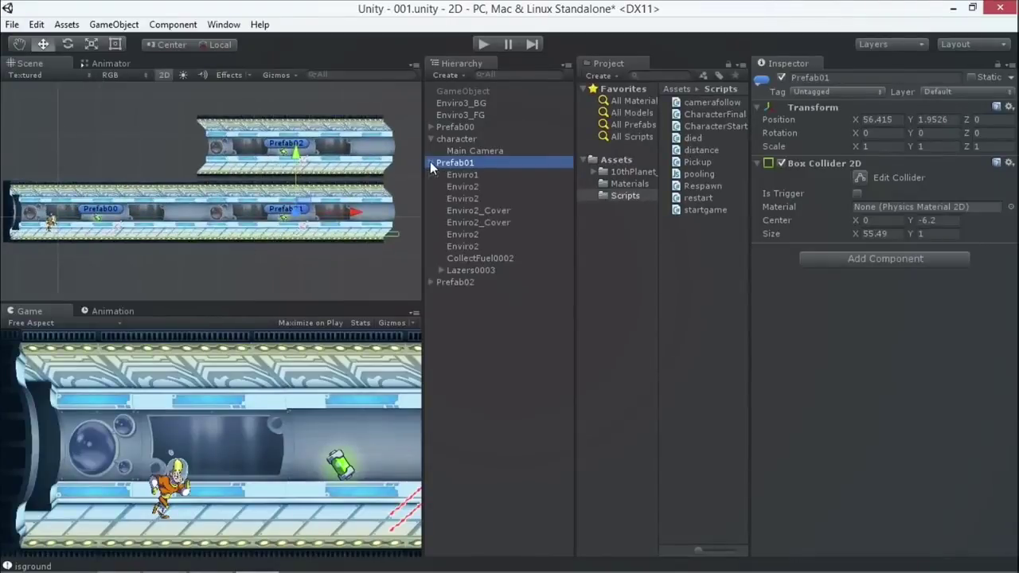
pyautogui.click(459, 283)
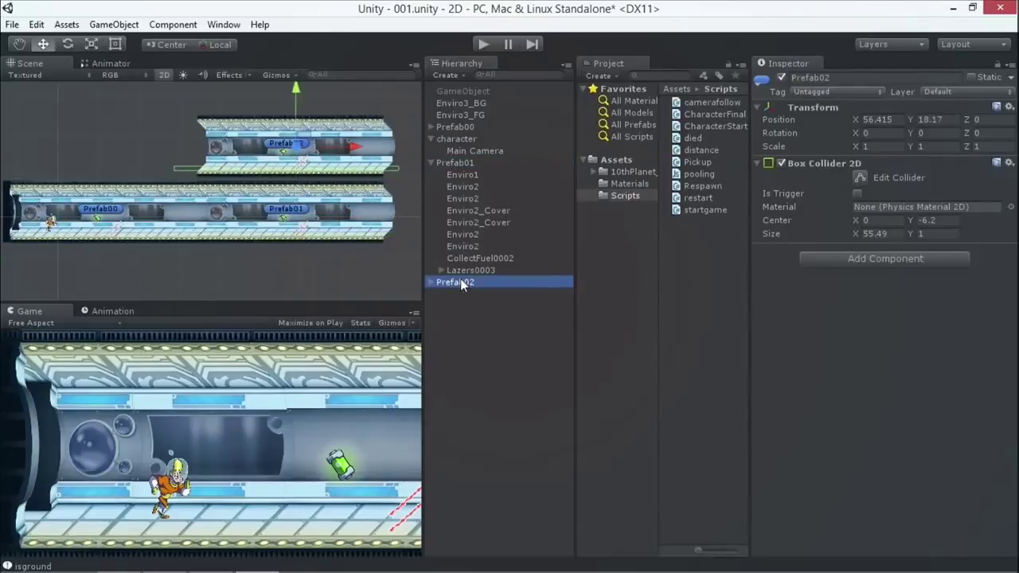
pyautogui.rightClick(459, 281)
pyautogui.click(523, 362)
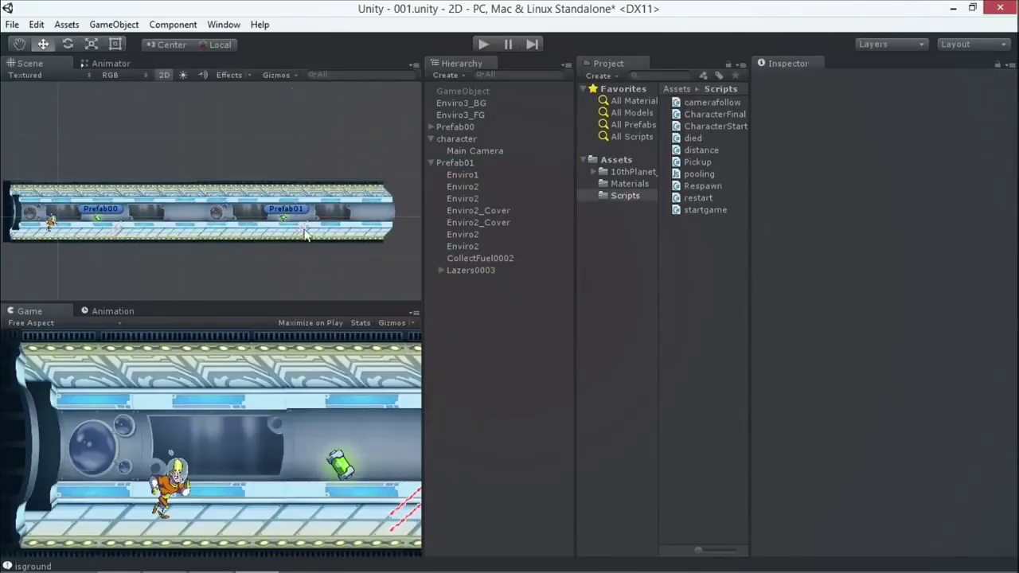
# Step: Create a 3D cube and move it into the Prefab01 section at about X 53.3, Y -0.35
pyautogui.scroll(2, 357, 275)
pyautogui.click(455, 162)
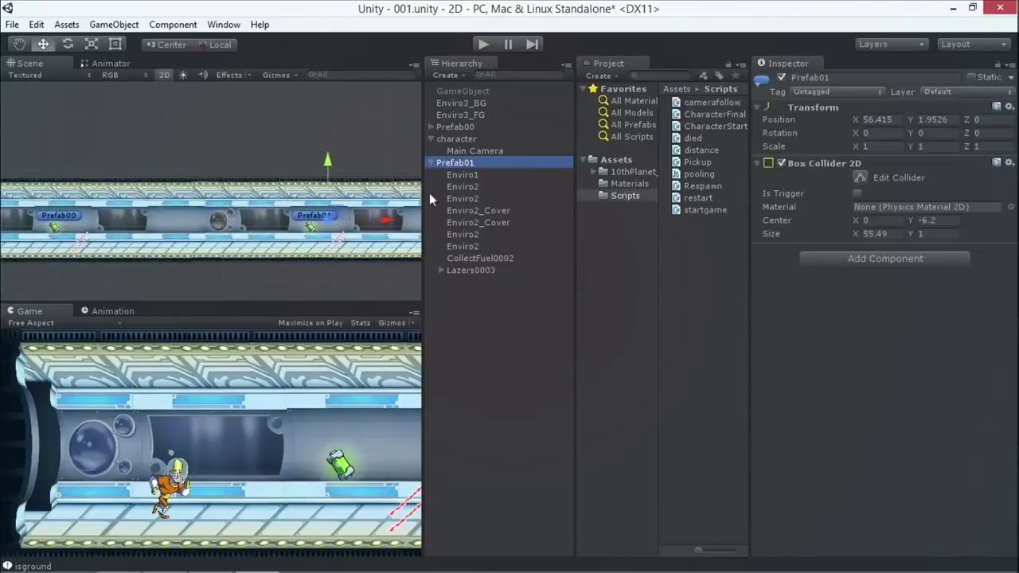
pyautogui.click(114, 24)
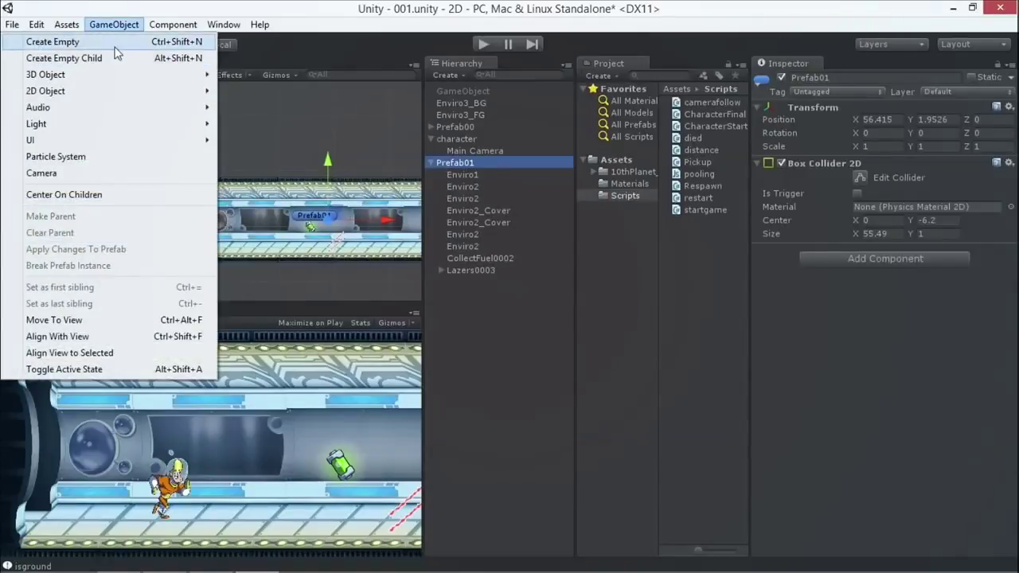
pyautogui.moveTo(97, 78)
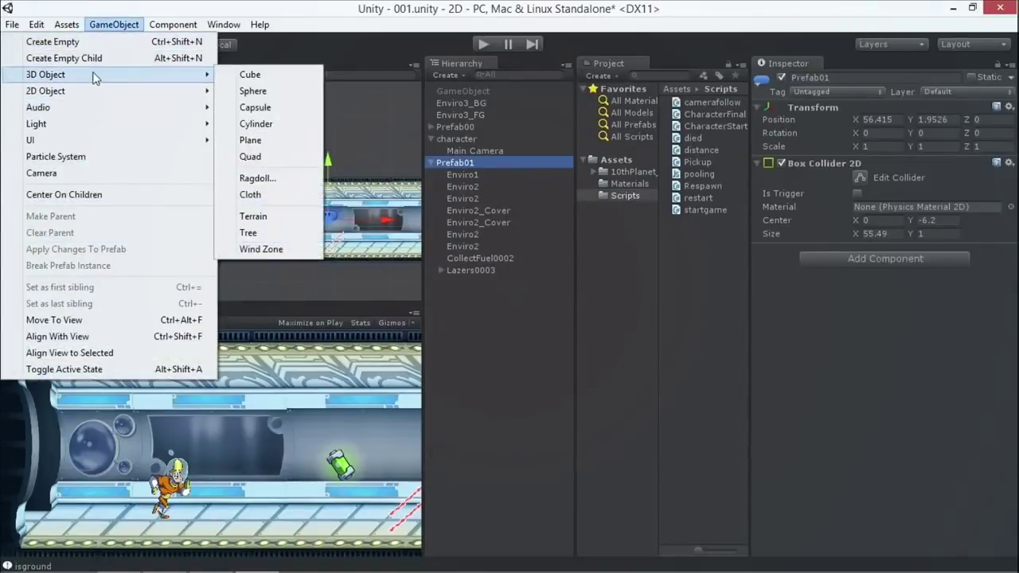
pyautogui.click(252, 75)
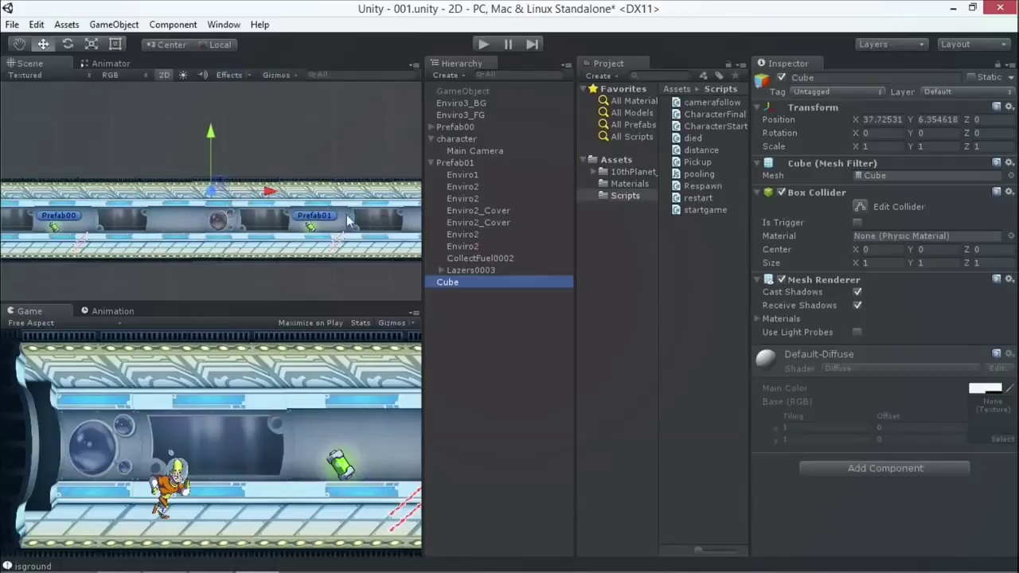
pyautogui.moveTo(212, 191); pyautogui.dragTo(299, 226)
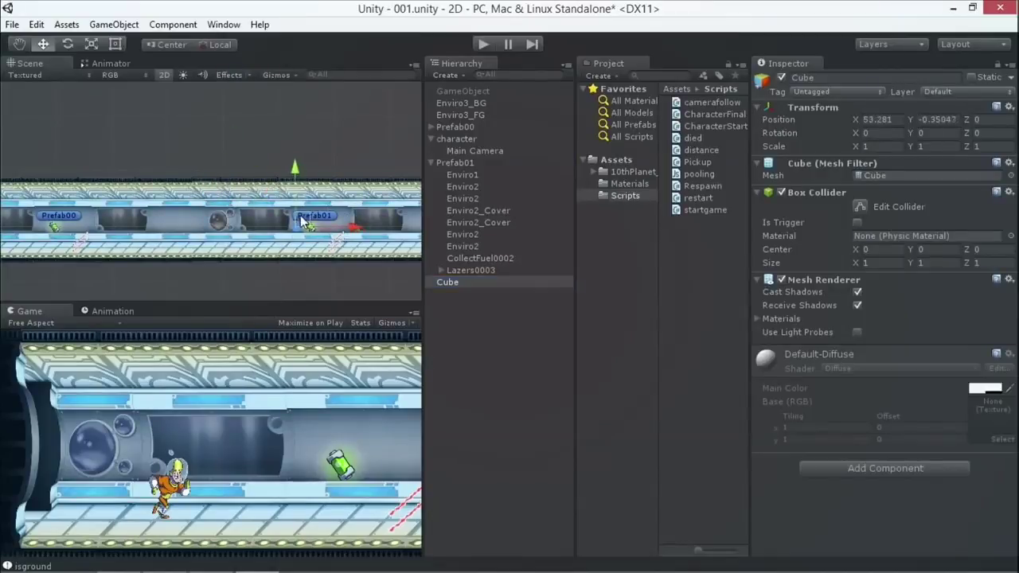
# Step: Nudge the cube to about X 52.88, Y -0.08 and scale it uniformly to about 5.26
pyautogui.click(115, 43)
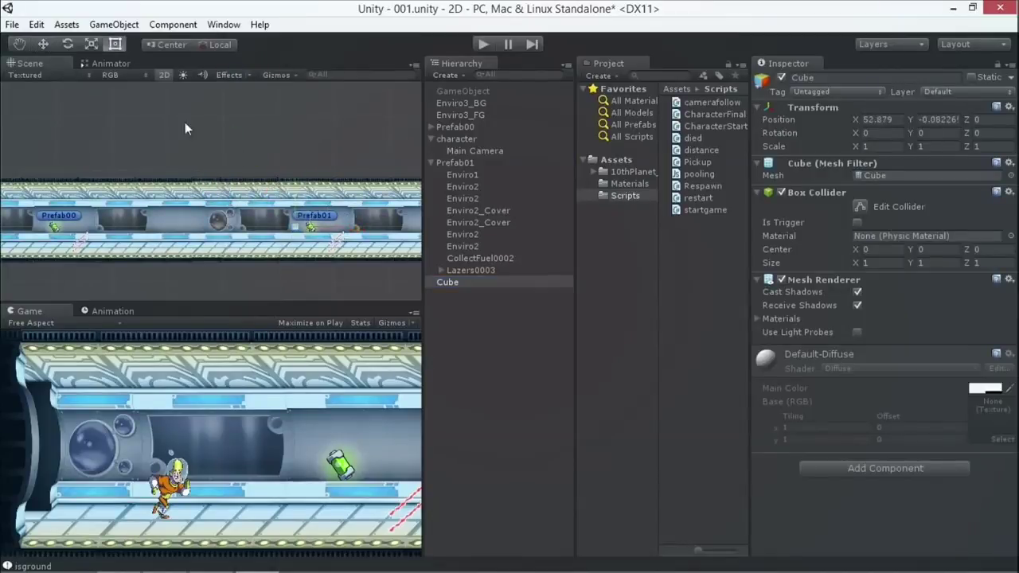
pyautogui.click(439, 283)
pyautogui.click(92, 44)
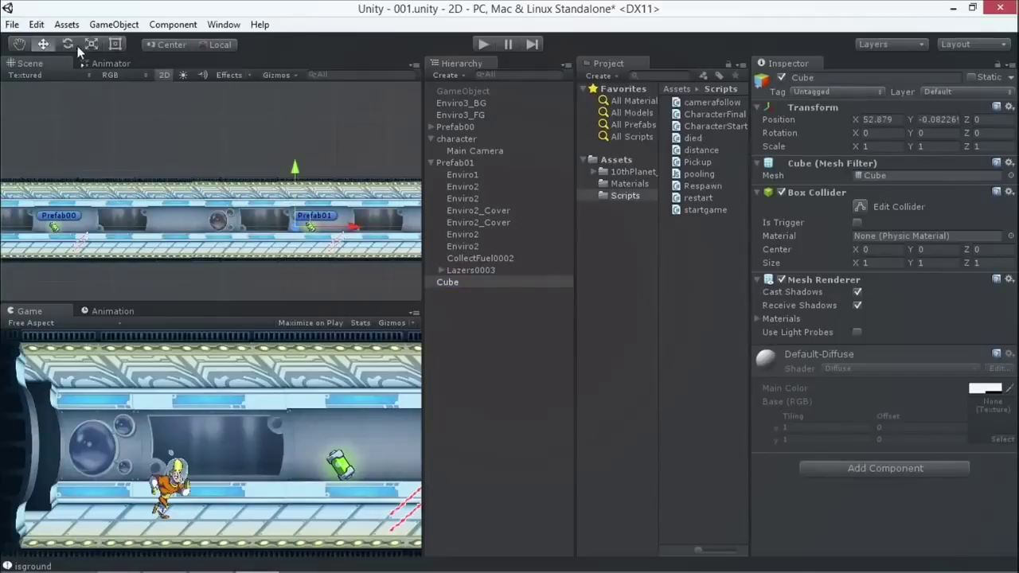
pyautogui.moveTo(297, 228); pyautogui.dragTo(302, 230)
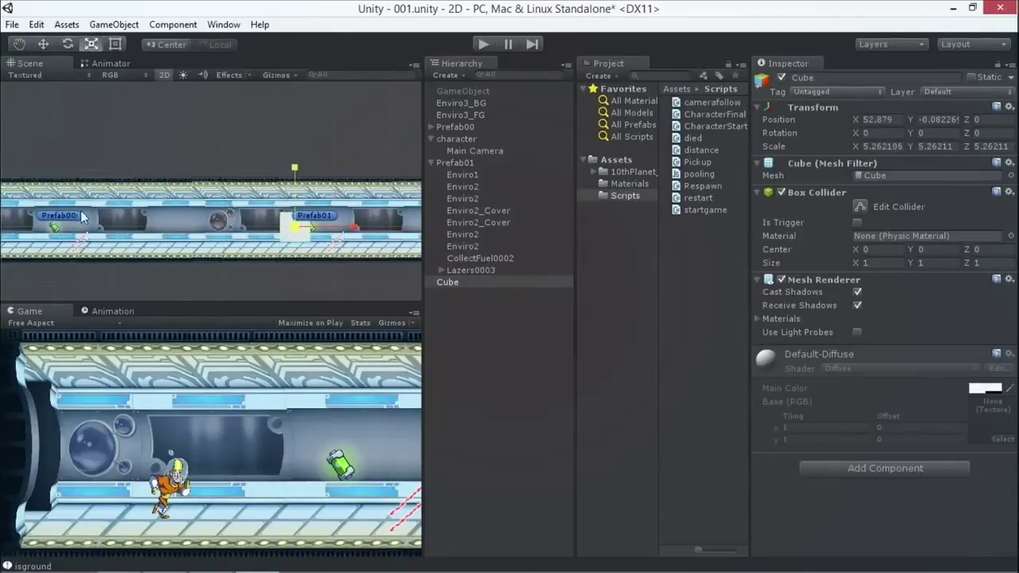
pyautogui.scroll(-1, 99, 165)
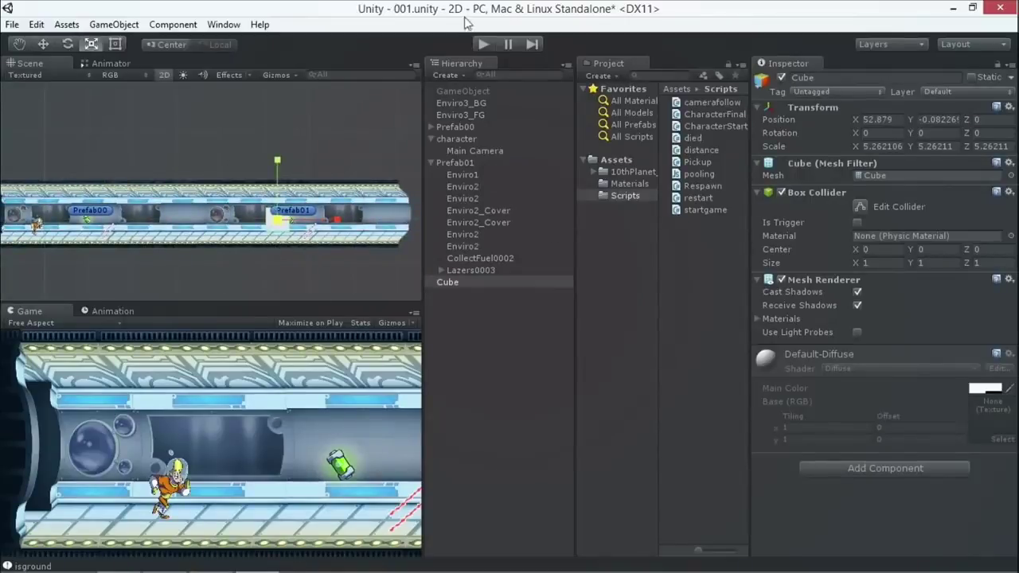
# Step: Rename the cube as trigger and make it a child of Prefab01
pyautogui.click(449, 283)
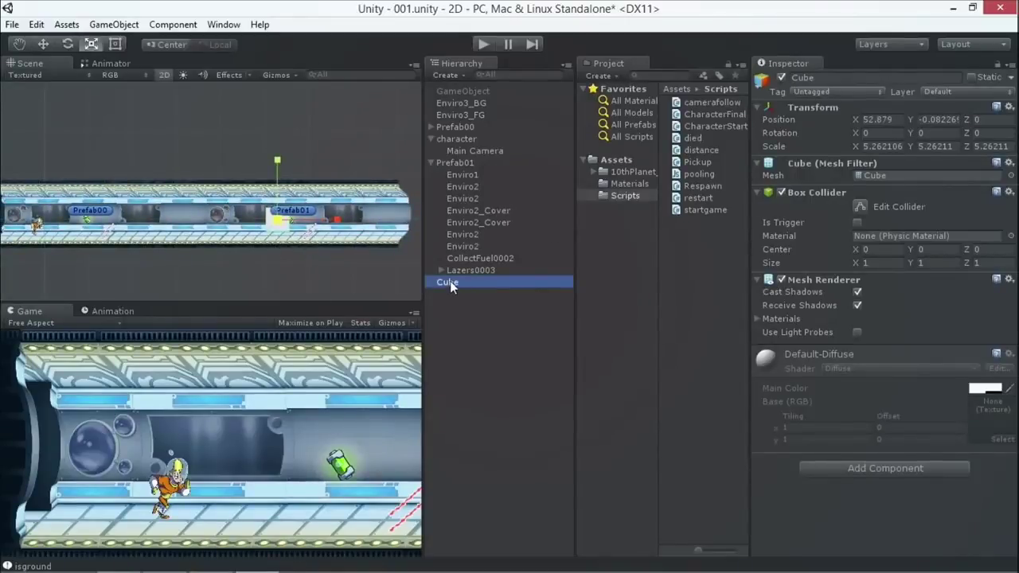
pyautogui.click(450, 282)
pyautogui.write('trigger')
pyautogui.press('Return')
pyautogui.moveTo(448, 286); pyautogui.dragTo(473, 163)
# Step: Try shifting Prefab01 to check that the nested trigger moves with it
pyautogui.click(465, 163)
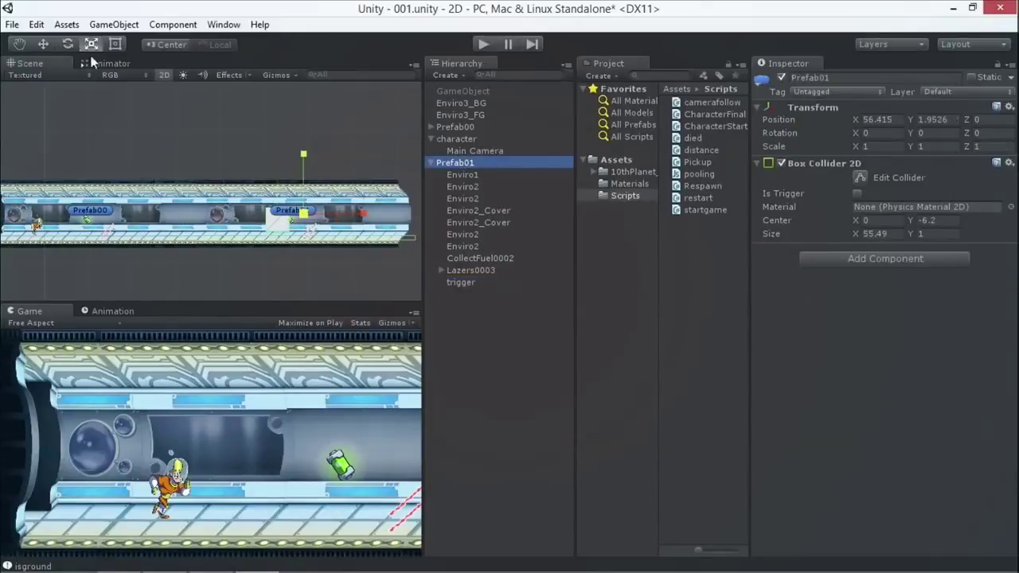
pyautogui.click(43, 44)
pyautogui.moveTo(306, 208); pyautogui.dragTo(318, 207)
# Step: Attach the pooling script to the trigger object inside Prefab01
pyautogui.click(460, 281)
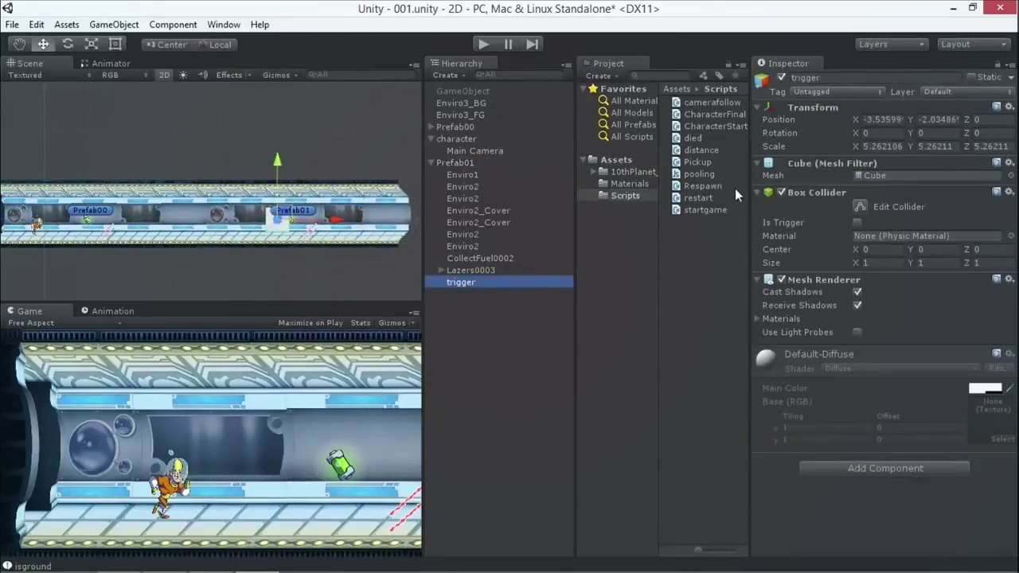
pyautogui.click(699, 174)
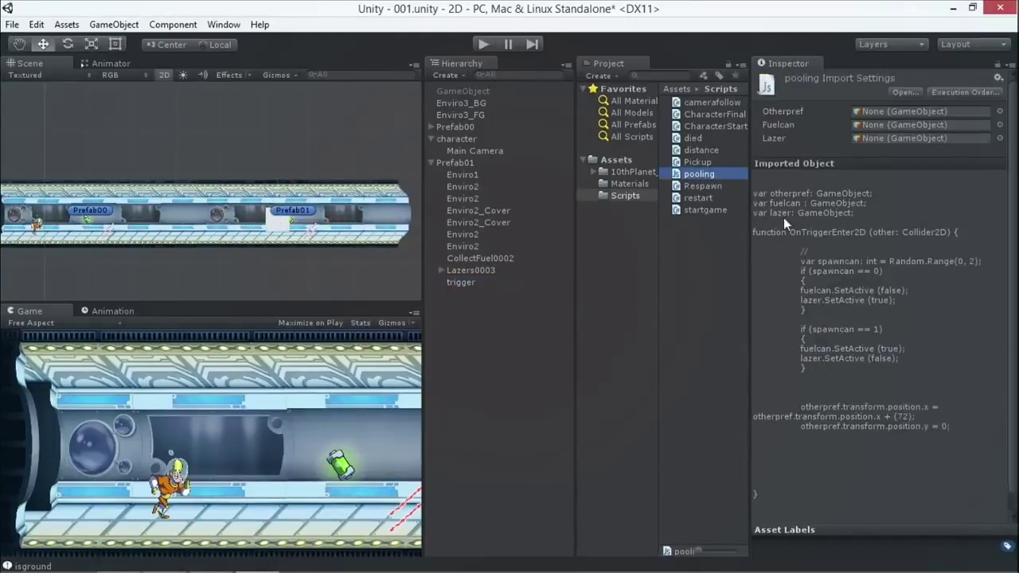
pyautogui.moveTo(752, 264); pyautogui.dragTo(677, 263)
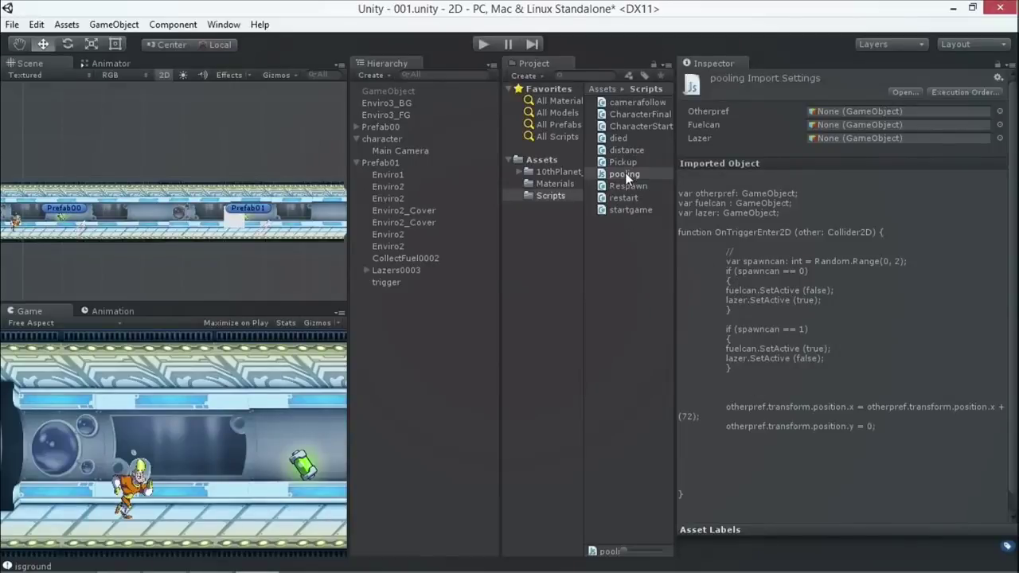
pyautogui.moveTo(625, 174); pyautogui.dragTo(390, 282)
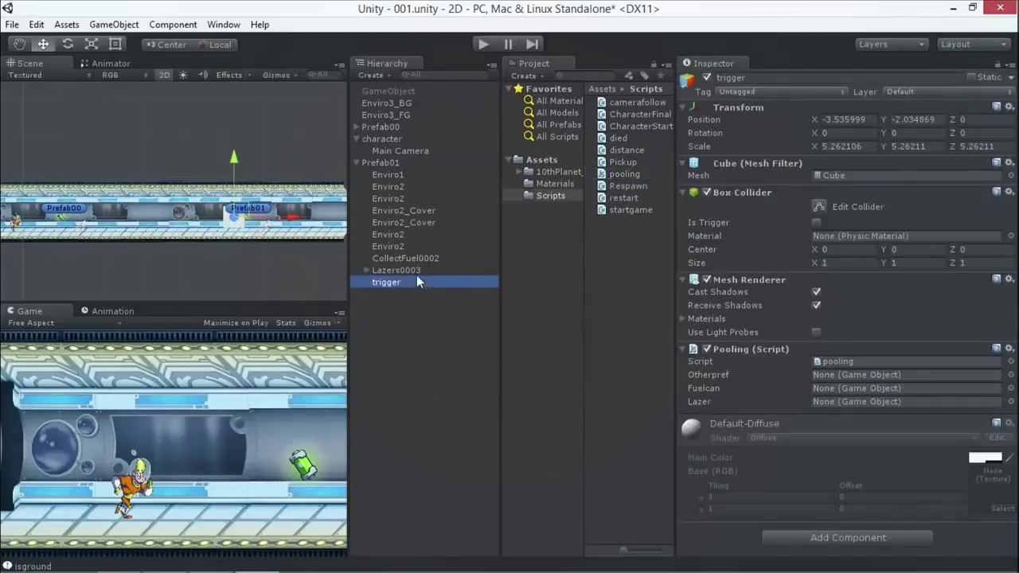
# Step: Examine the pooling script's code, including its spawn conditions and the lines repositioning the other prefab
pyautogui.click(627, 174)
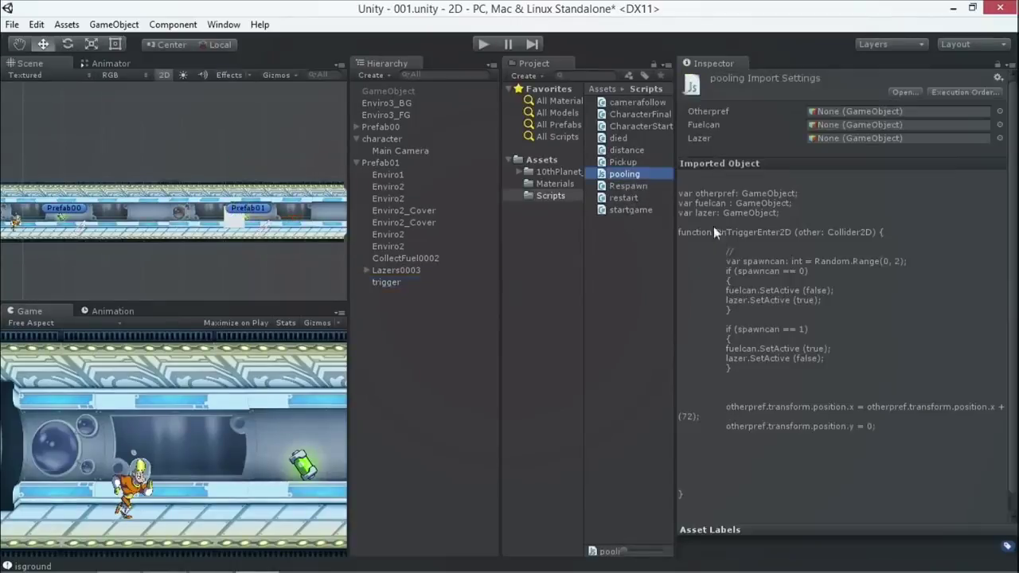
pyautogui.moveTo(674, 376); pyautogui.dragTo(575, 358)
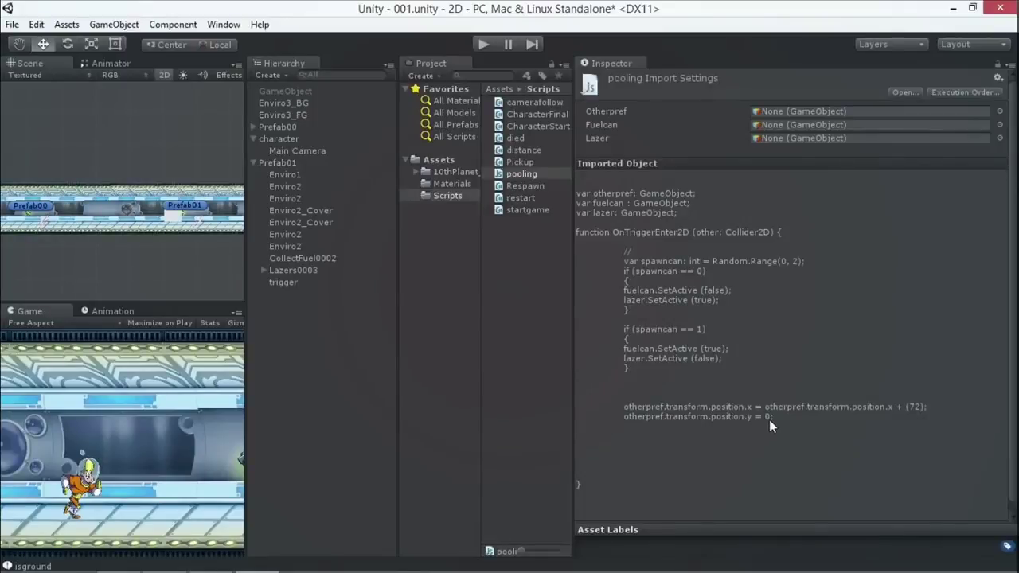
pyautogui.hotkey('shift', 'space')
pyautogui.hotkey('shift', 'space')
pyautogui.moveTo(249, 291); pyautogui.dragTo(390, 292)
# Step: Duplicate Prefab01 and move the copy straight up above the original, to about Y 16.89
pyautogui.click(428, 283)
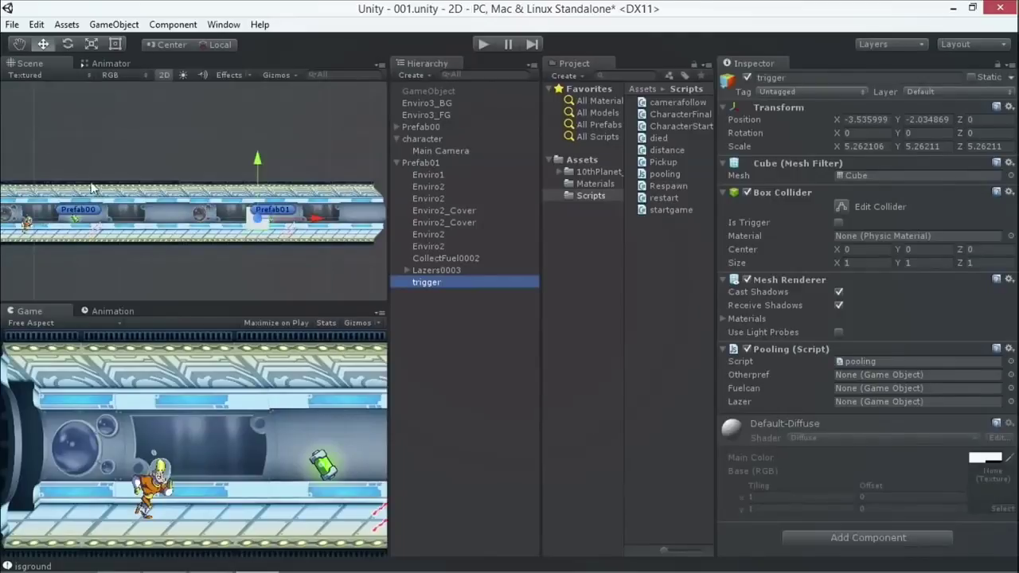
pyautogui.scroll(-3, 94, 189)
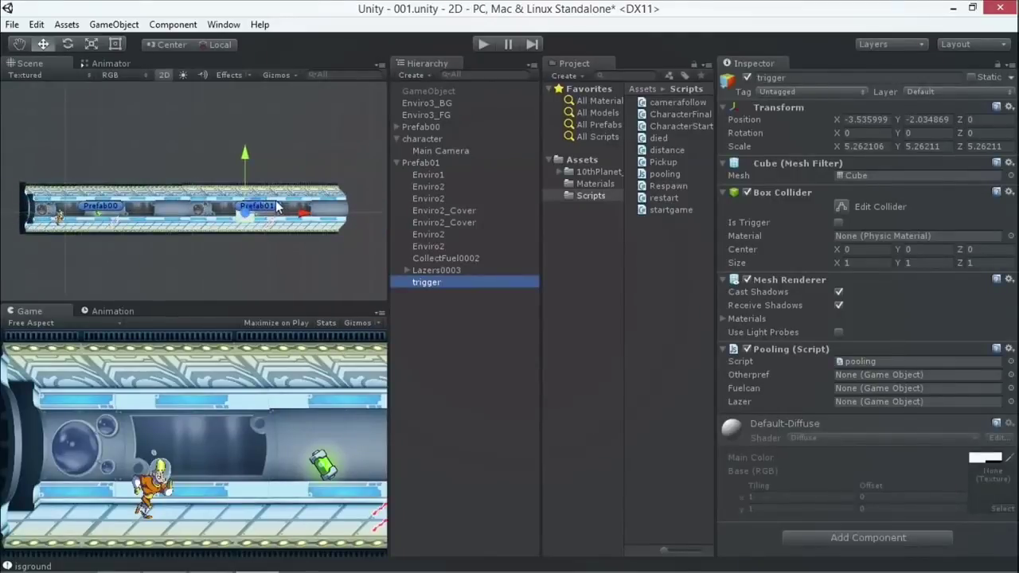
pyautogui.click(415, 163)
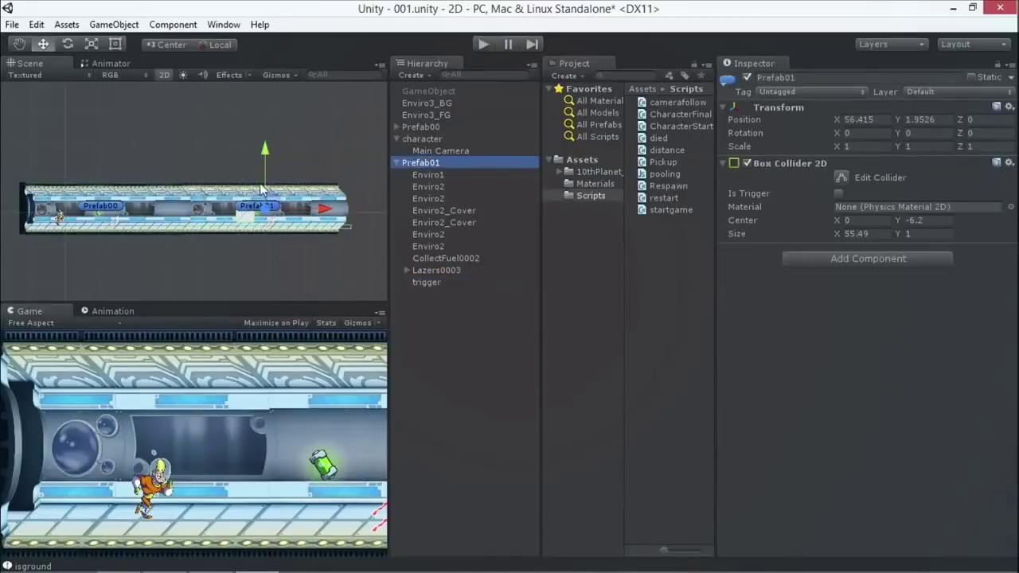
pyautogui.hotkey('ctrl', 'd')
pyautogui.moveTo(265, 145); pyautogui.dragTo(265, 93)
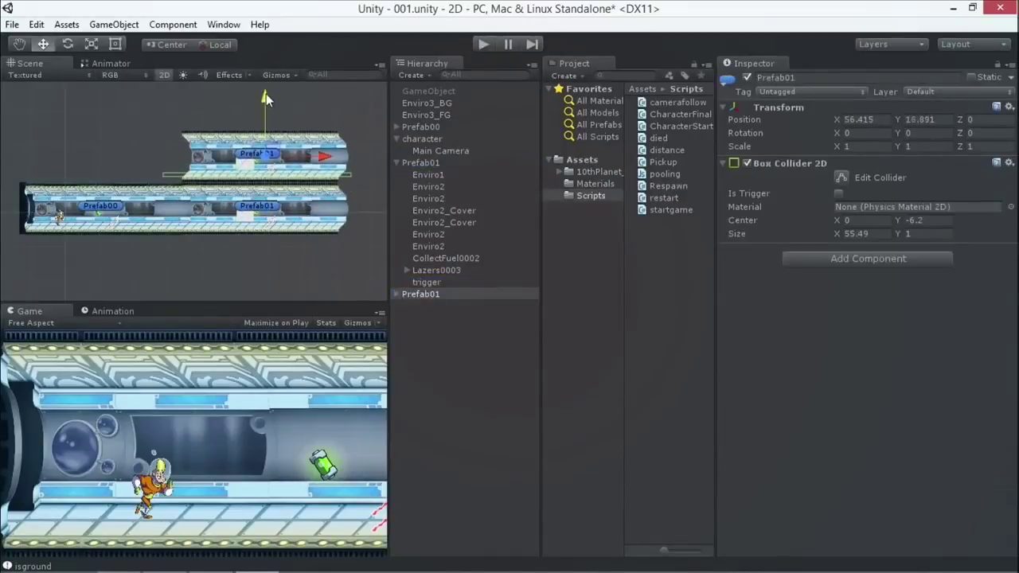
# Step: Expand the duplicated section's child objects and rename the copy as Prefab02
pyautogui.click(426, 282)
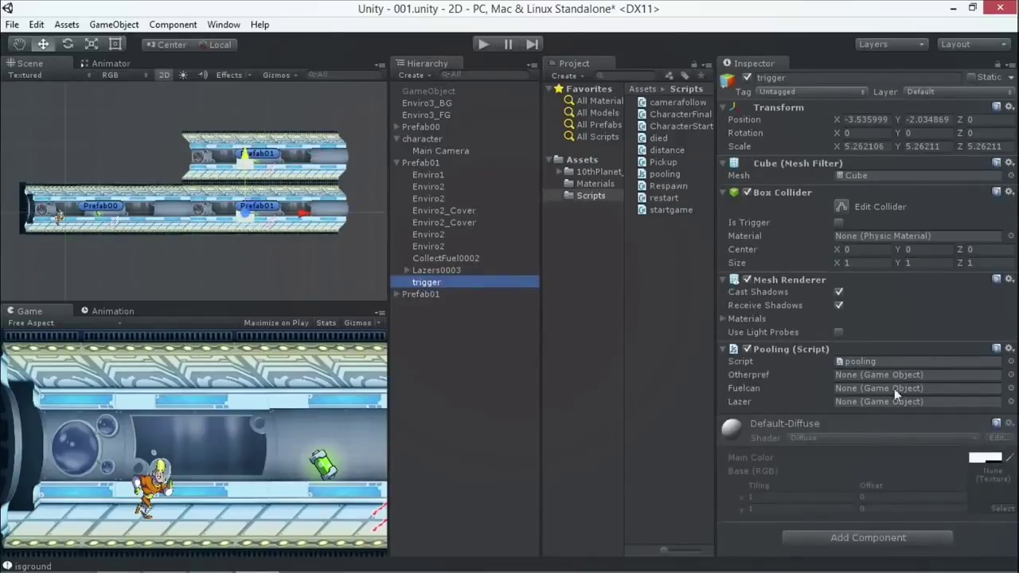
pyautogui.click(398, 294)
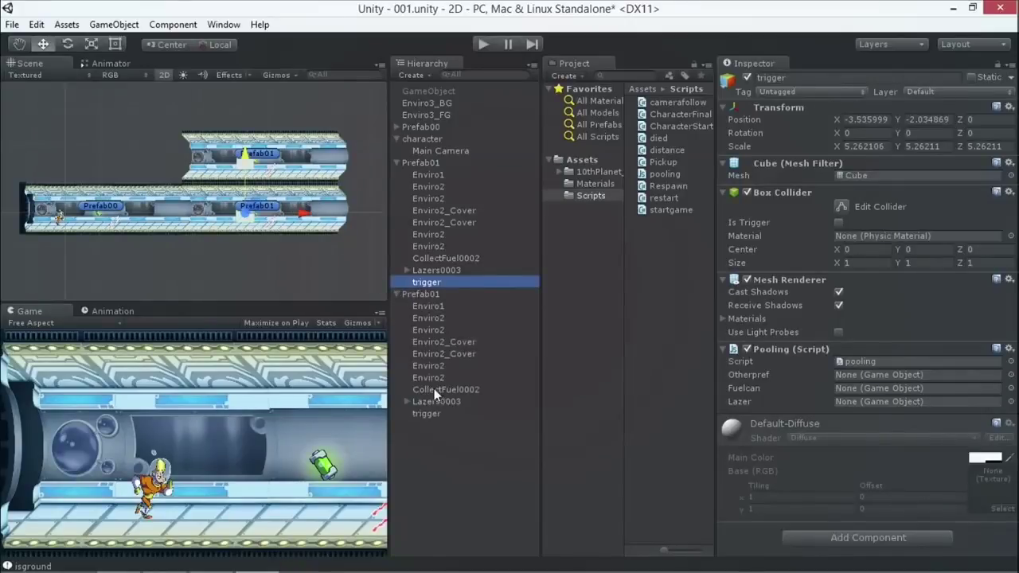
pyautogui.click(428, 413)
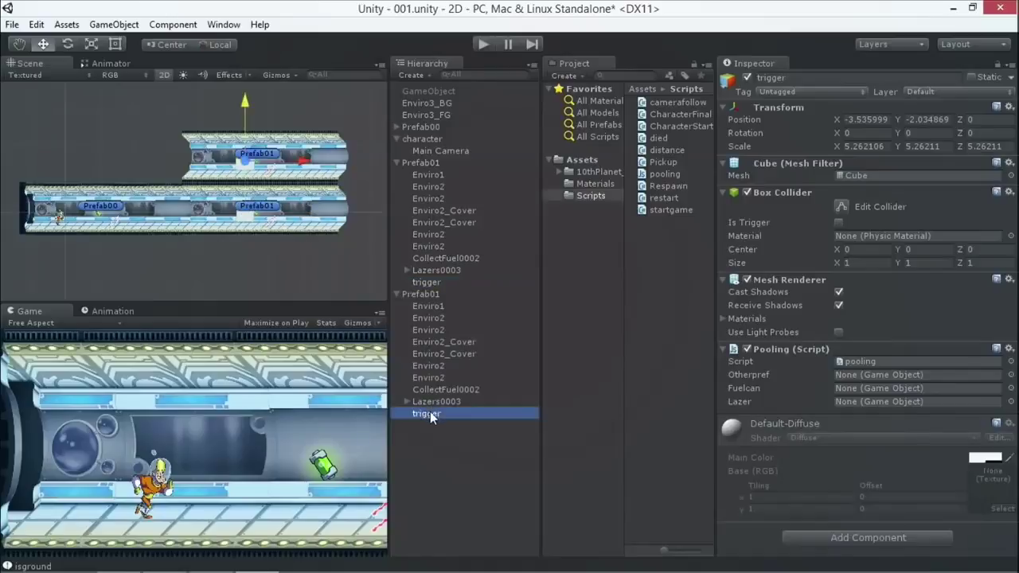
pyautogui.click(421, 294)
pyautogui.click(438, 294)
pyautogui.press('Right')
pyautogui.press('BackSpace')
pyautogui.write('2')
pyautogui.click(440, 151)
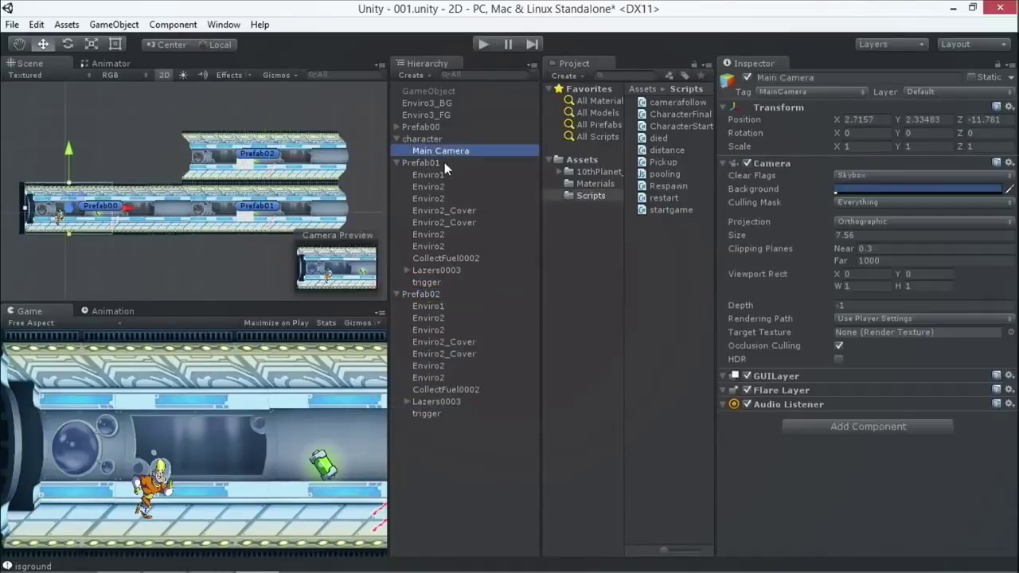
pyautogui.click(443, 164)
pyautogui.click(450, 164)
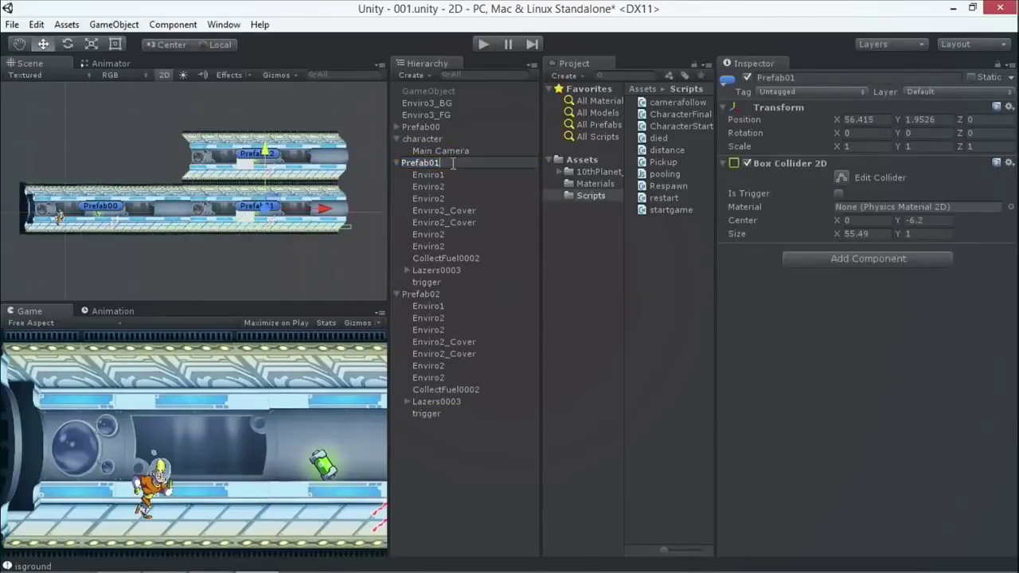
pyautogui.click(491, 222)
# Step: Assign Prefab02 as the Otherpref object in the Pooling script of Prefab01's trigger
pyautogui.click(427, 284)
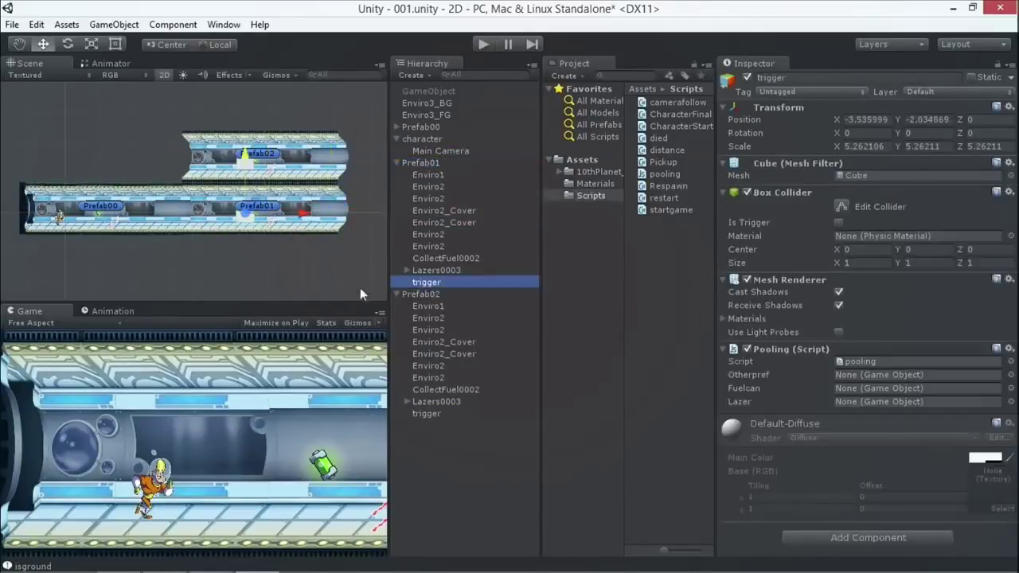
pyautogui.click(429, 413)
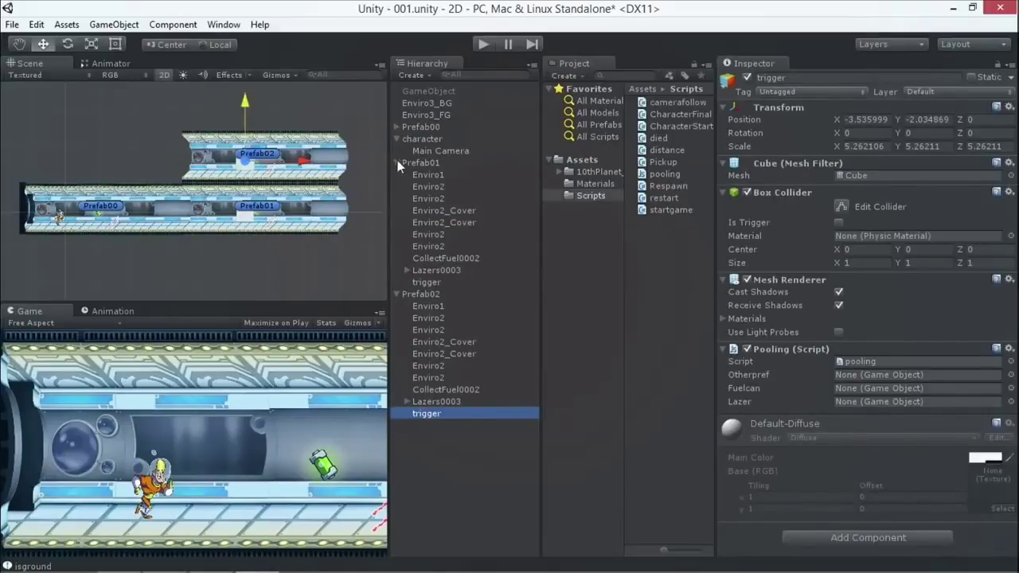
pyautogui.click(429, 282)
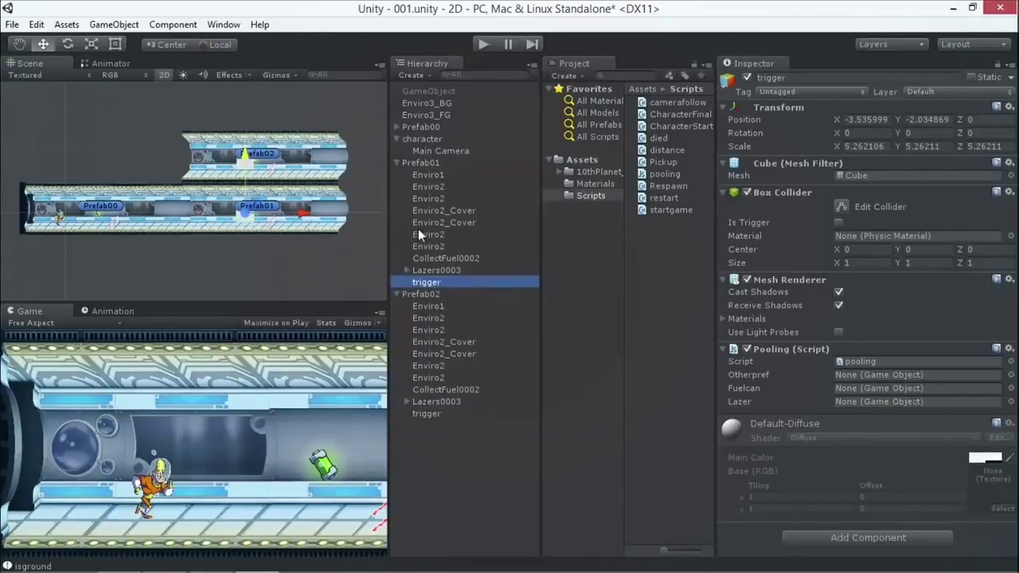
pyautogui.moveTo(420, 293); pyautogui.dragTo(874, 375)
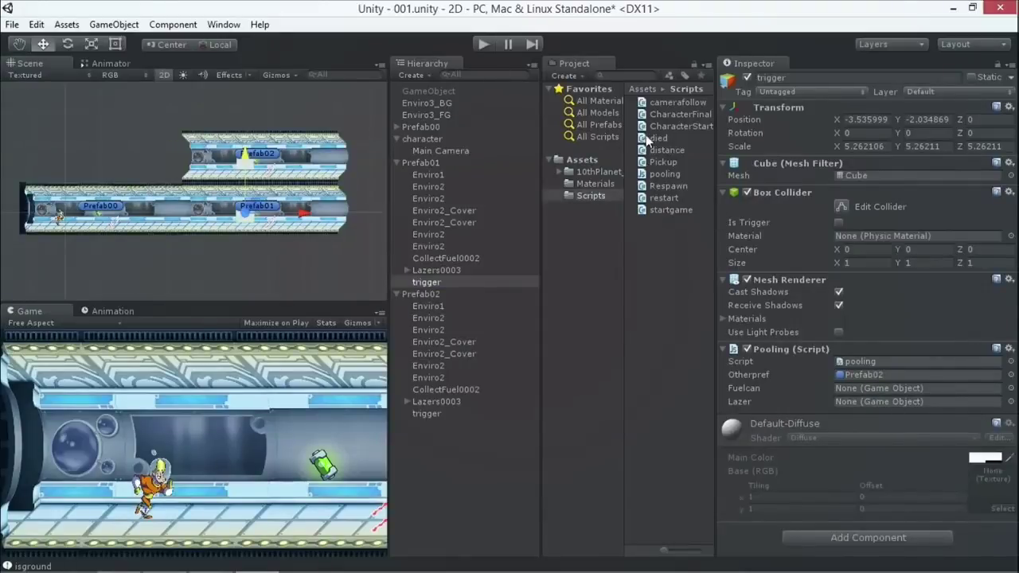
# Step: In the Pooling script of Prefab02's trigger, set Otherpref to Prefab01, Fuelcan to its CollectFuel0002 and Lazer to its Lazers0003
pyautogui.click(645, 175)
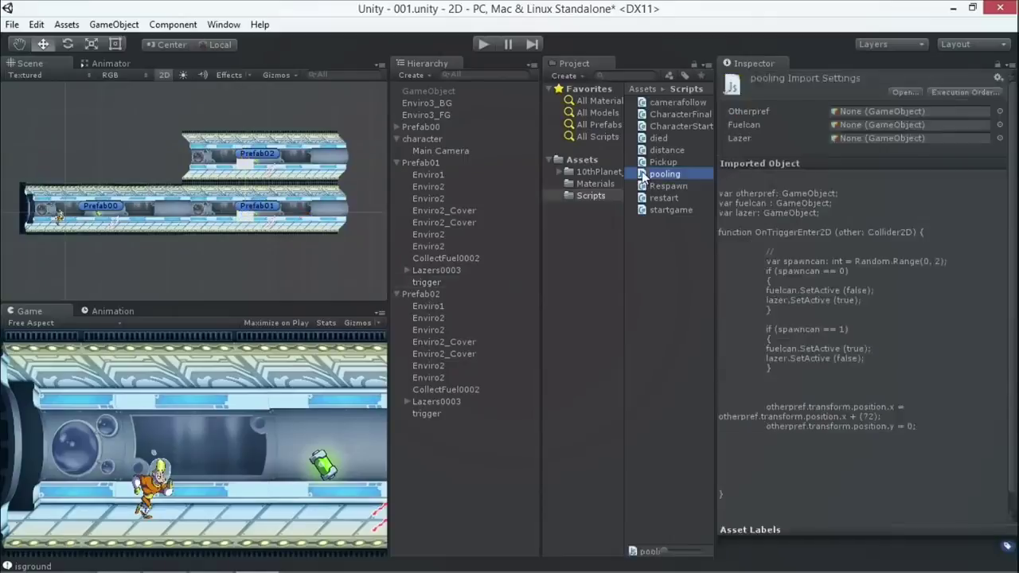
pyautogui.moveTo(717, 323); pyautogui.dragTo(602, 323)
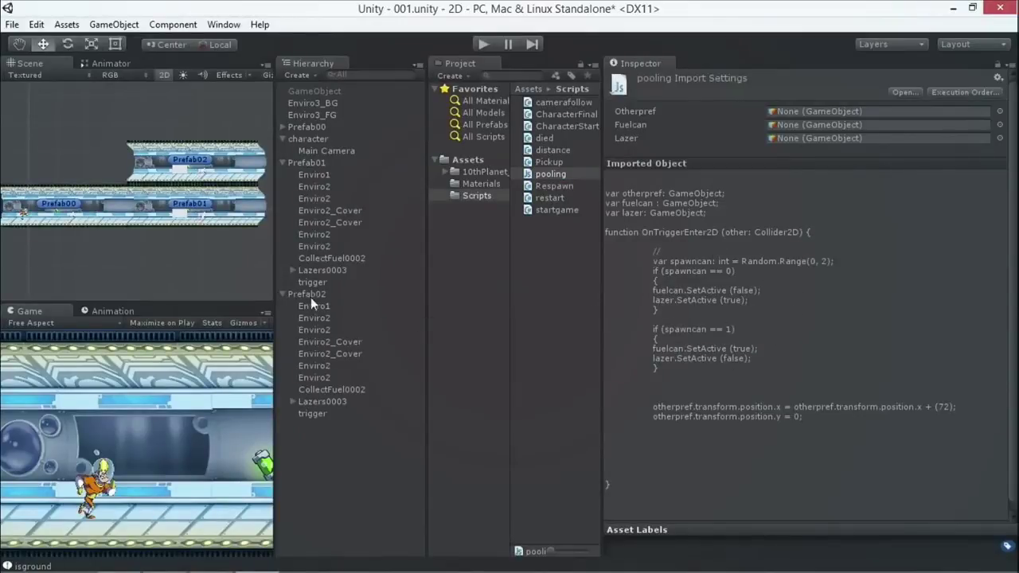
pyautogui.moveTo(273, 274); pyautogui.dragTo(487, 340)
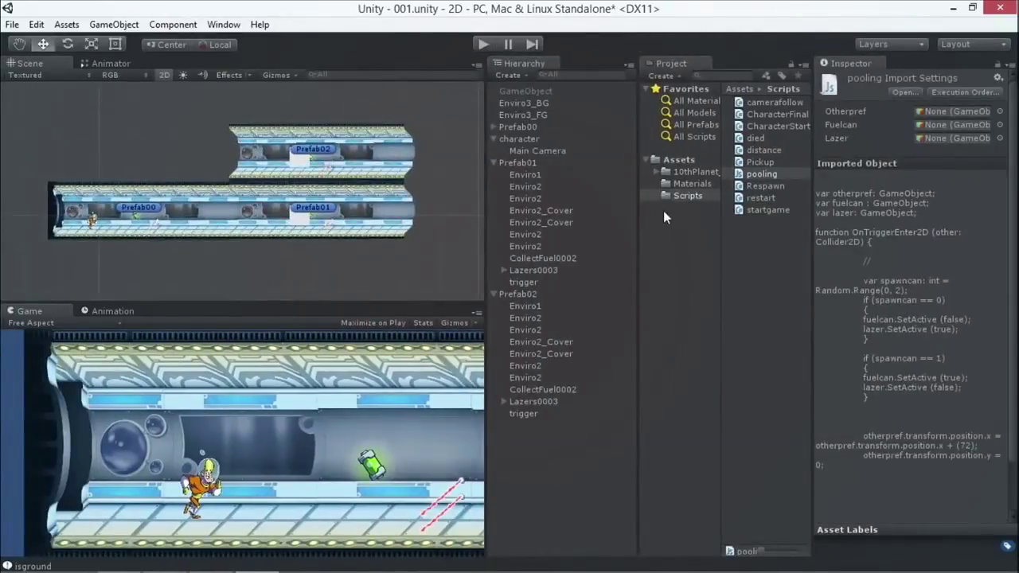
pyautogui.click(523, 413)
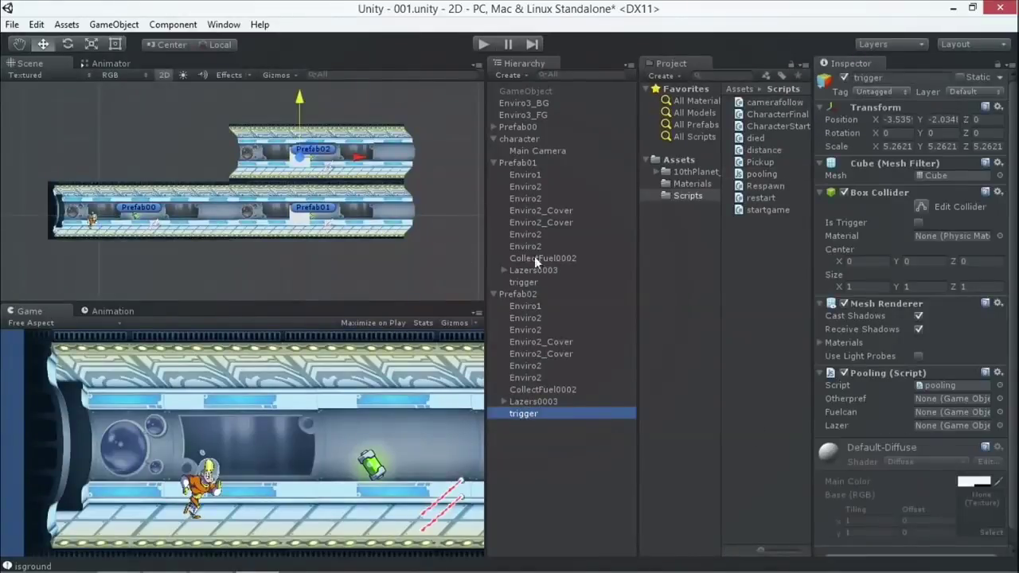
pyautogui.moveTo(532, 271); pyautogui.dragTo(941, 424)
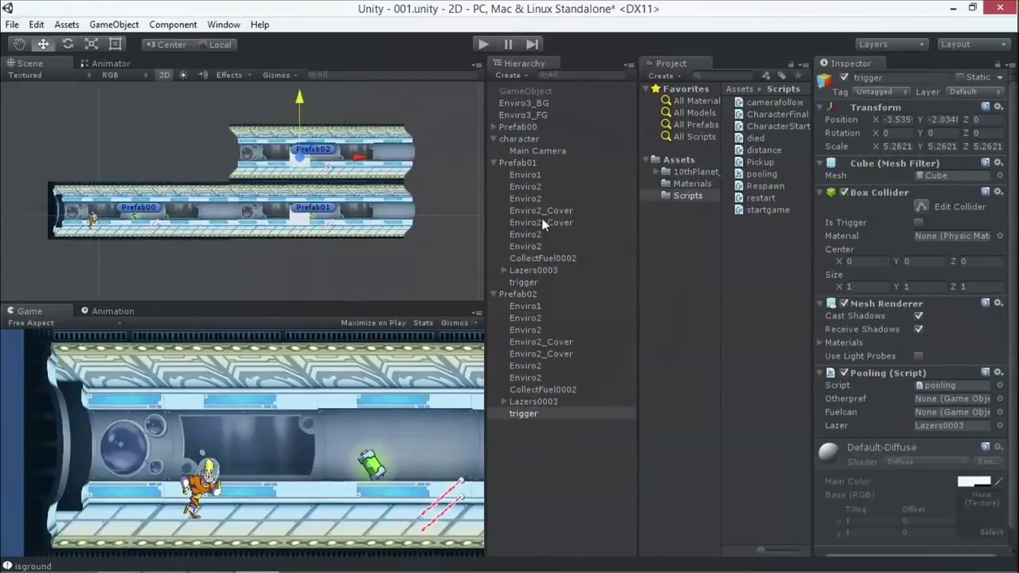
pyautogui.moveTo(525, 254); pyautogui.dragTo(962, 414)
pyautogui.moveTo(515, 157); pyautogui.dragTo(951, 398)
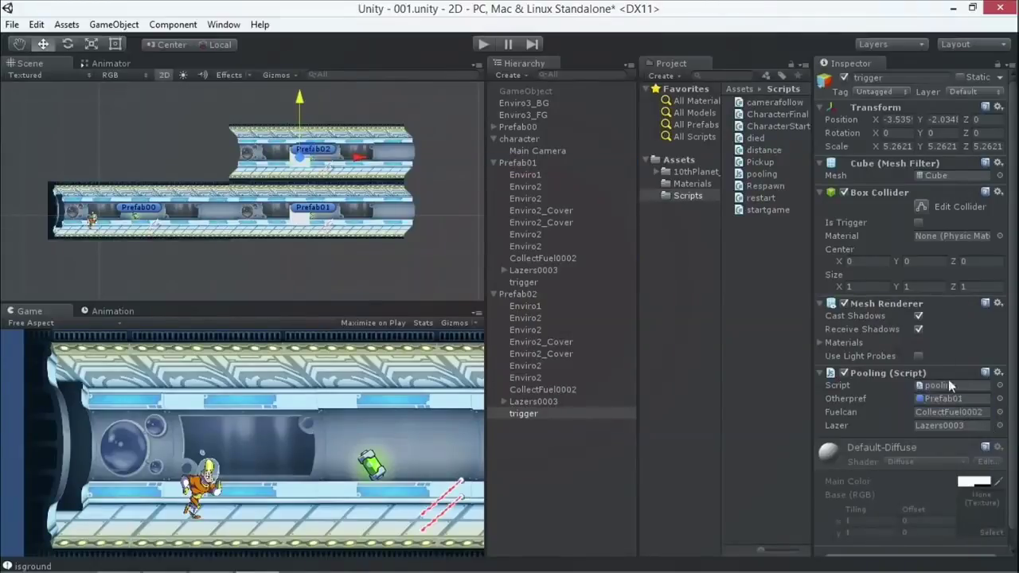
# Step: In the Pooling script of Prefab01's trigger, set Fuelcan and Lazer to Prefab02's CollectFuel0002 and Lazers0003
pyautogui.click(525, 282)
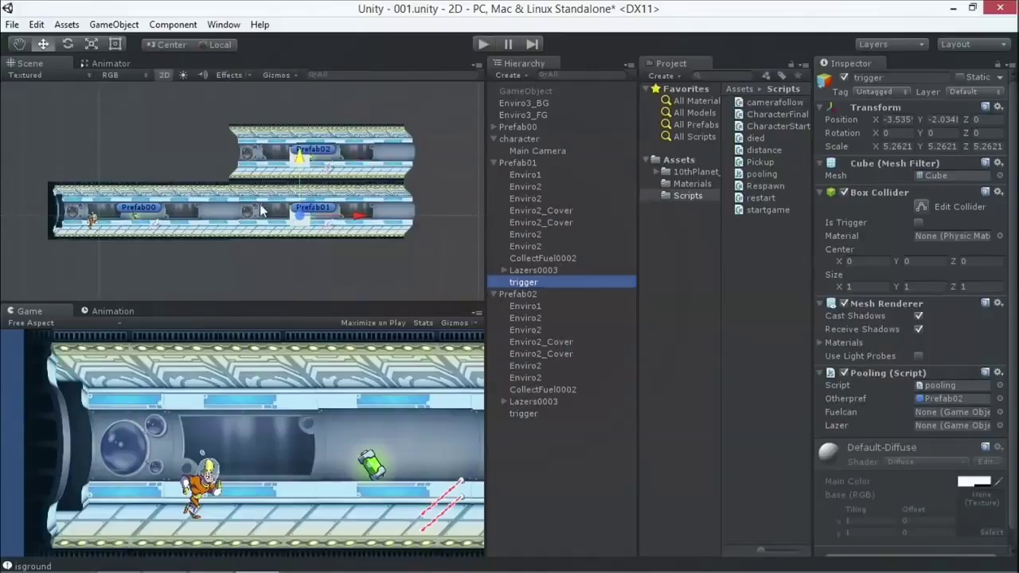
pyautogui.moveTo(529, 389); pyautogui.dragTo(949, 411)
pyautogui.moveTo(530, 401); pyautogui.dragTo(951, 423)
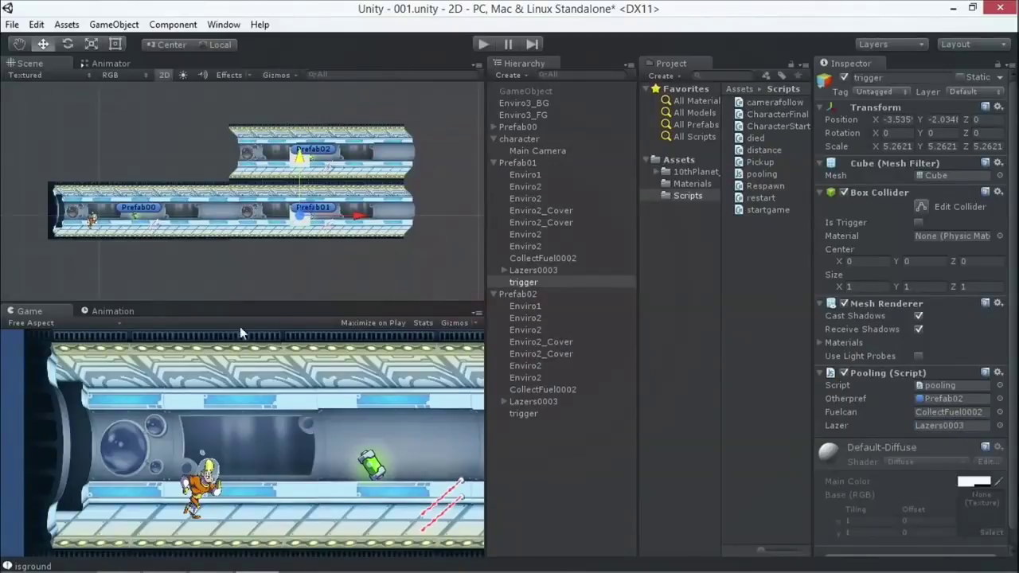
# Step: Play-test the level to see how the character runs into the trigger, and stop the game
pyautogui.click(483, 44)
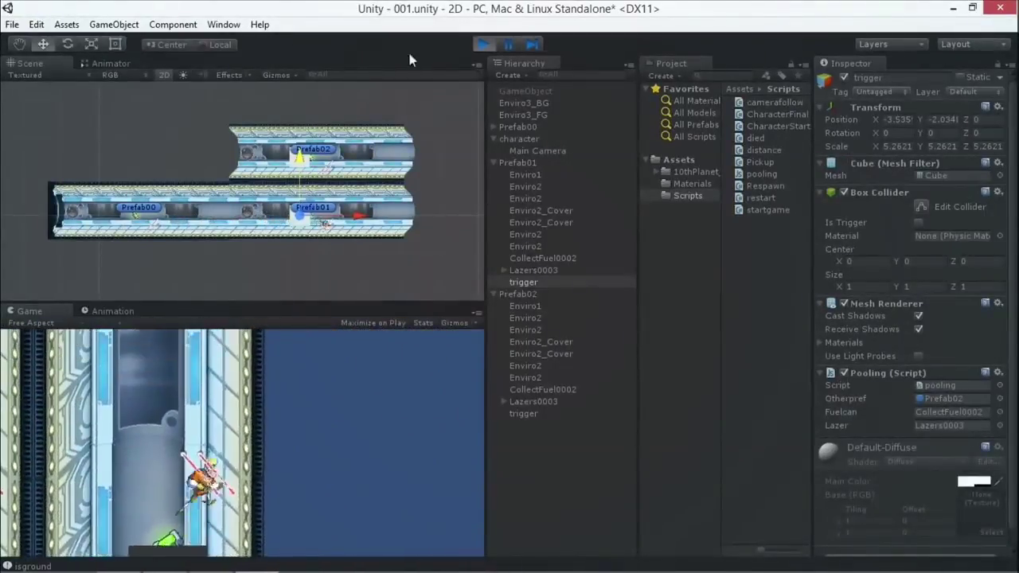
pyautogui.click(483, 44)
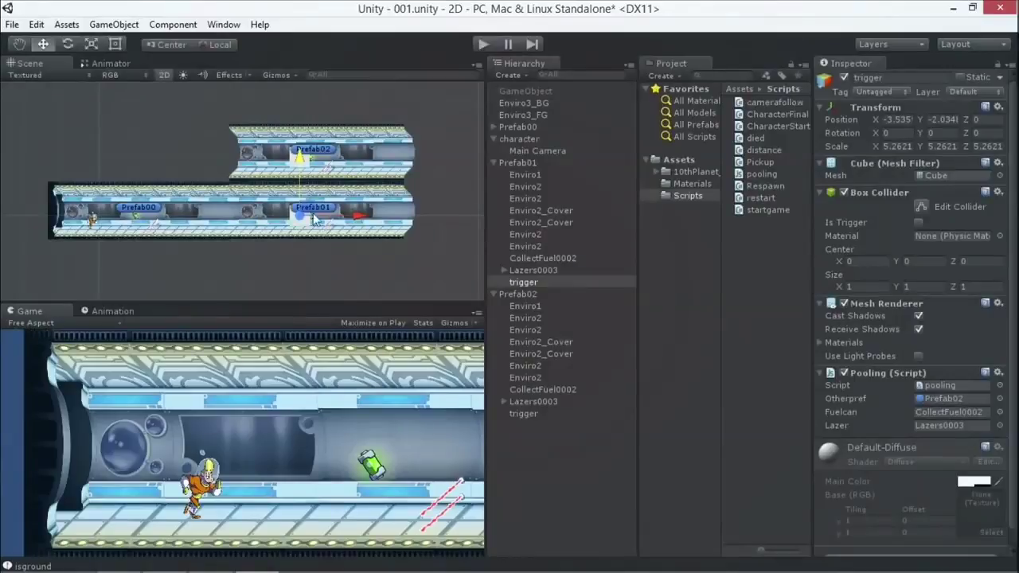
# Step: Remove the 3D Box Collider component from Prefab01's trigger
pyautogui.scroll(-2, 915, 345)
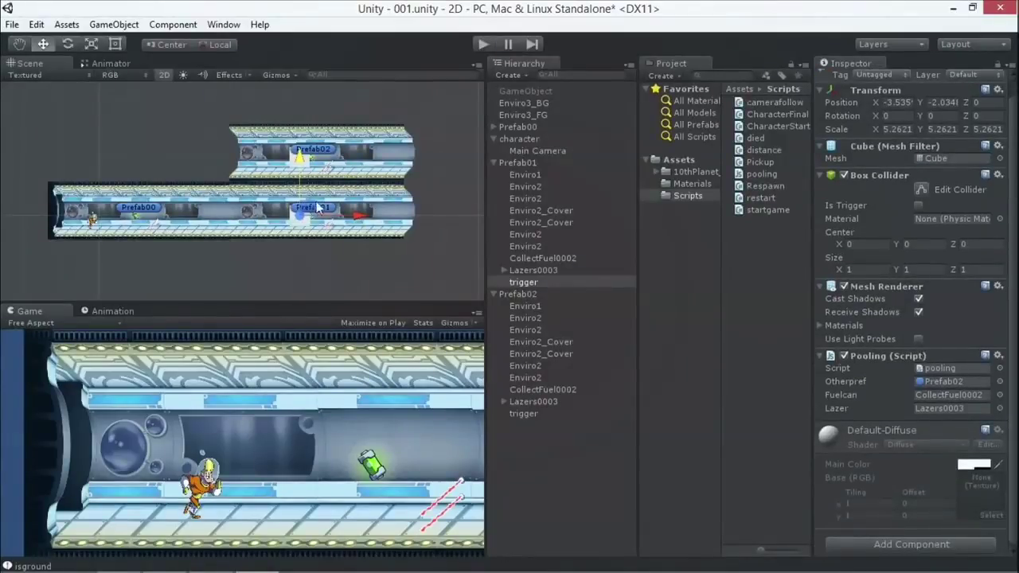
pyautogui.click(522, 282)
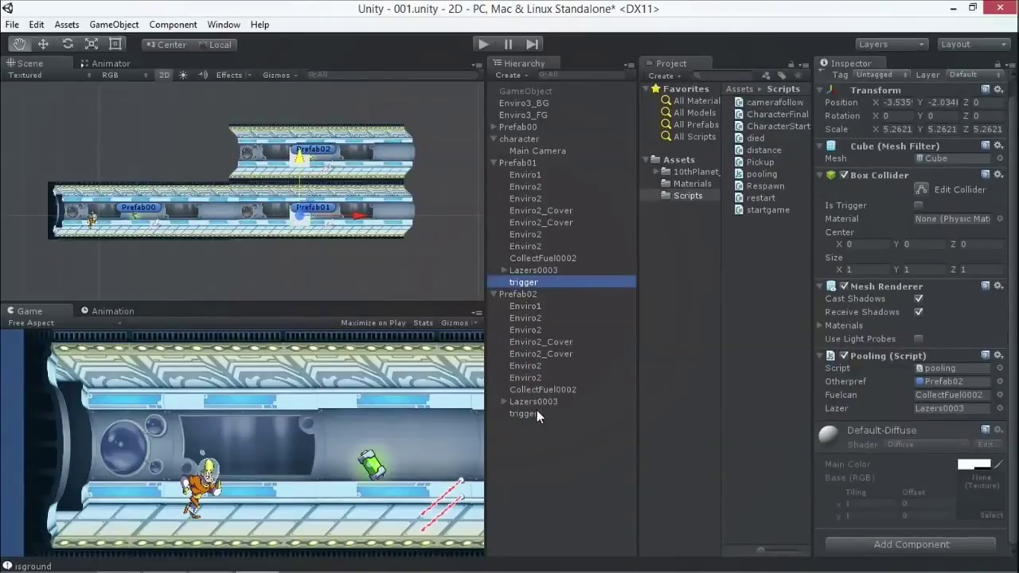
pyautogui.click(534, 411)
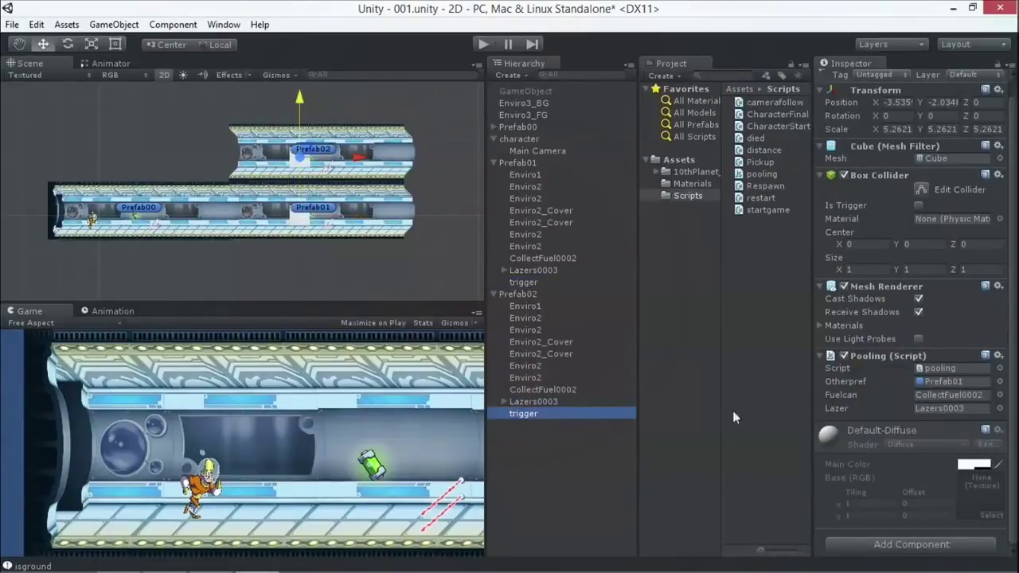
pyautogui.click(524, 279)
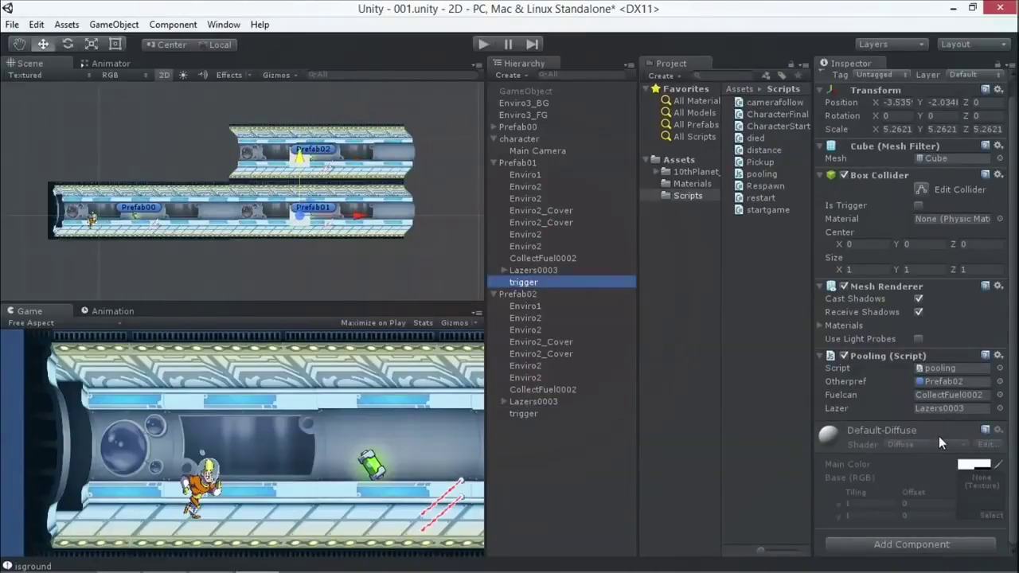
pyautogui.click(919, 206)
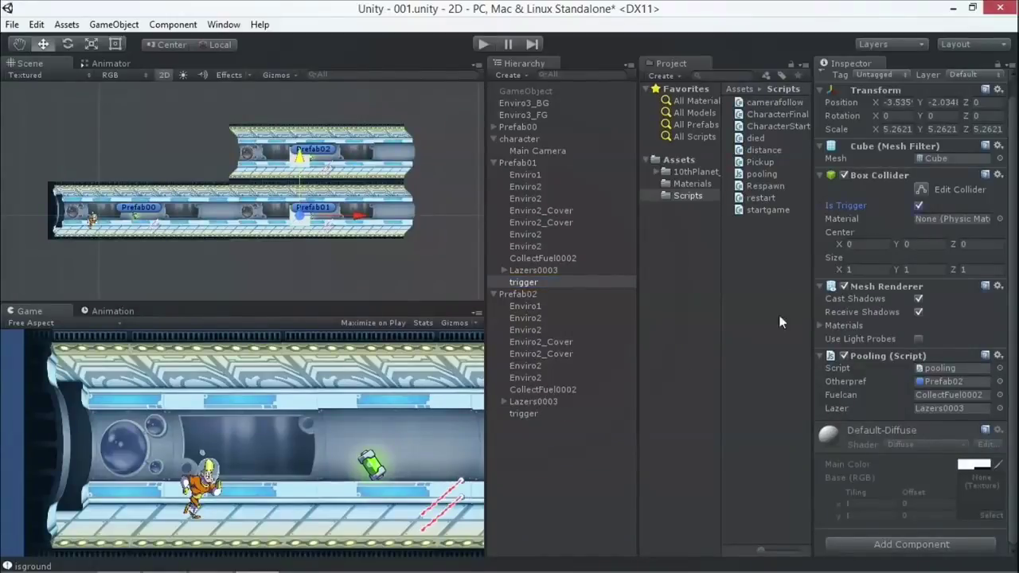
pyautogui.click(998, 175)
pyautogui.click(924, 247)
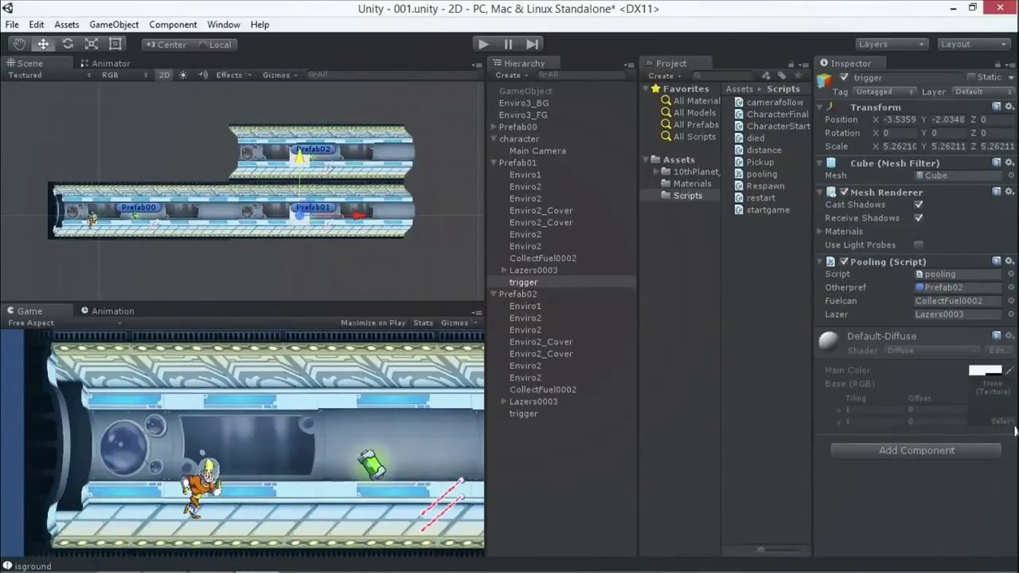
# Step: Add a Box Collider 2D component to Prefab01's trigger and enable its Is Trigger option
pyautogui.click(947, 452)
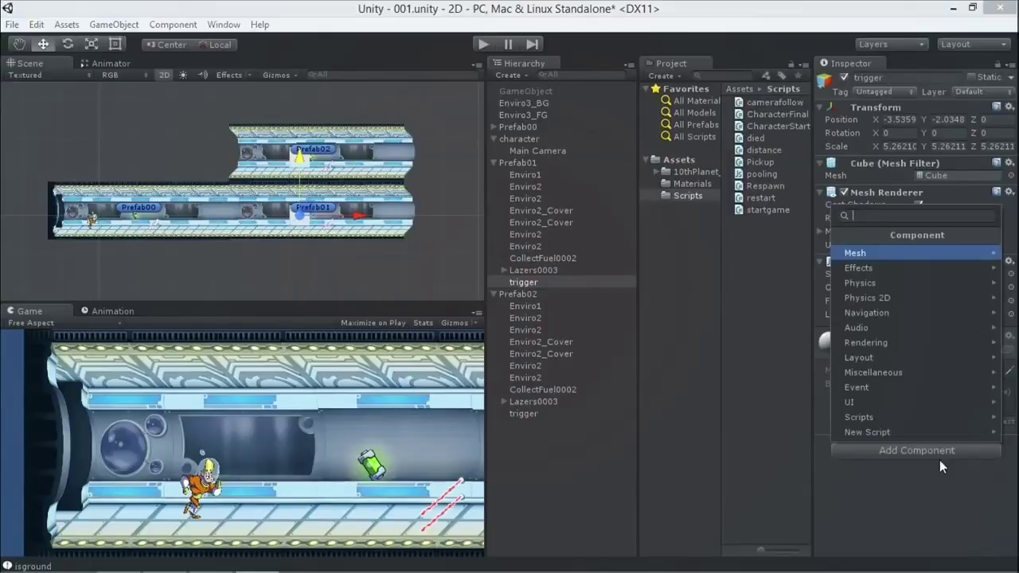
pyautogui.click(882, 298)
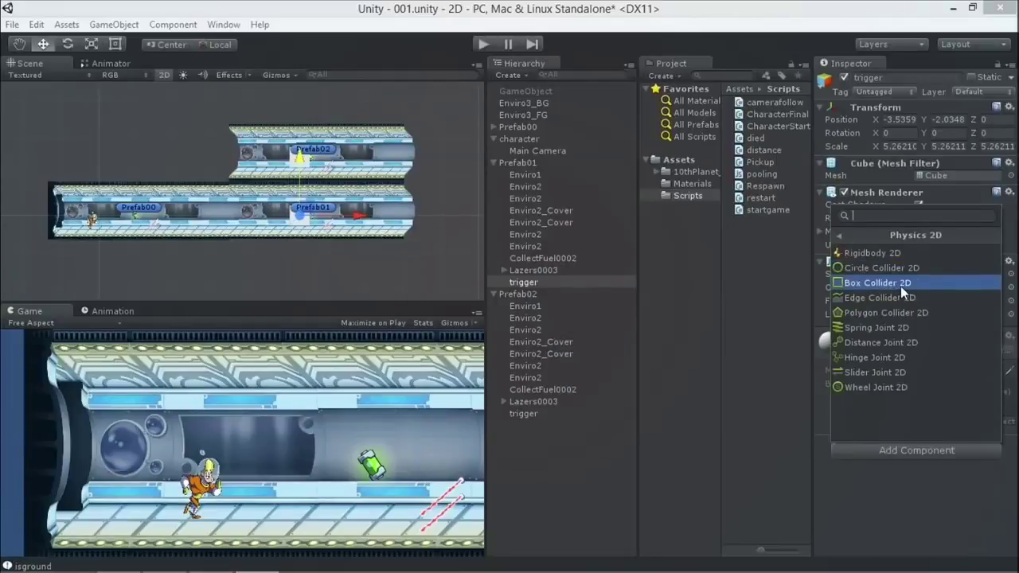
pyautogui.click(896, 283)
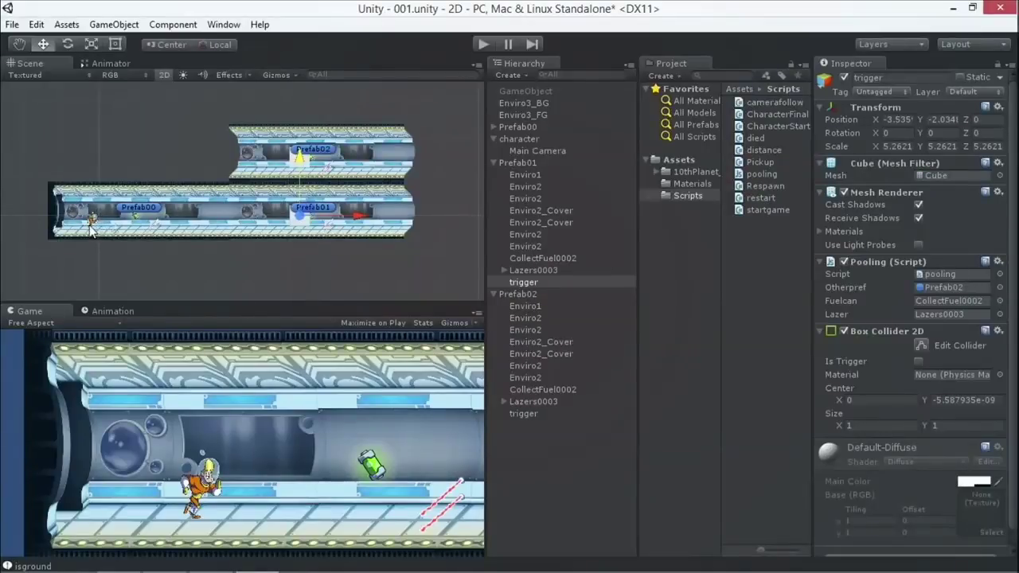
pyautogui.click(918, 362)
# Step: Replace the 3D Box Collider on Prefab02's trigger with a Box Collider 2D that has Is Trigger enabled
pyautogui.click(523, 413)
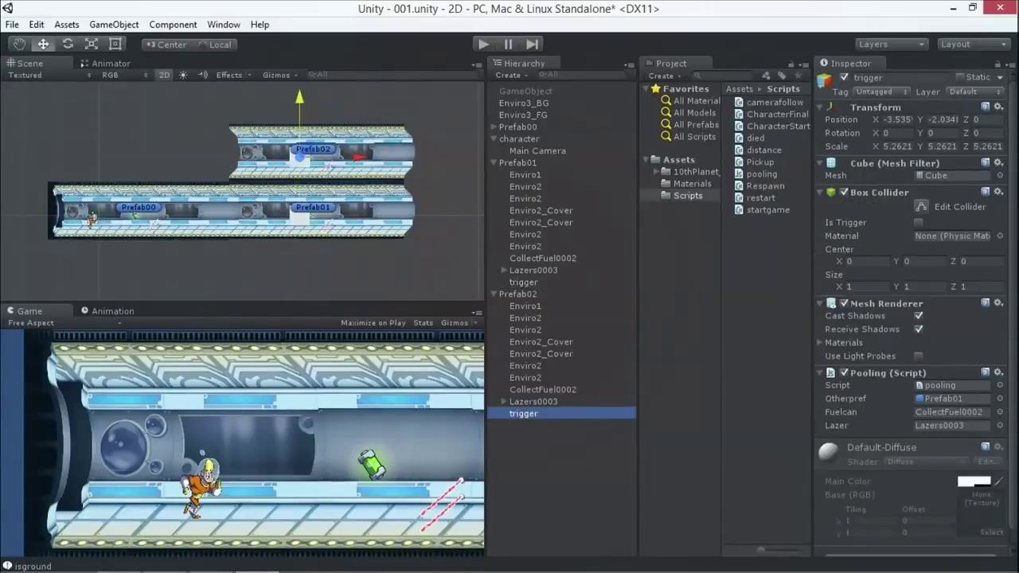
pyautogui.click(998, 193)
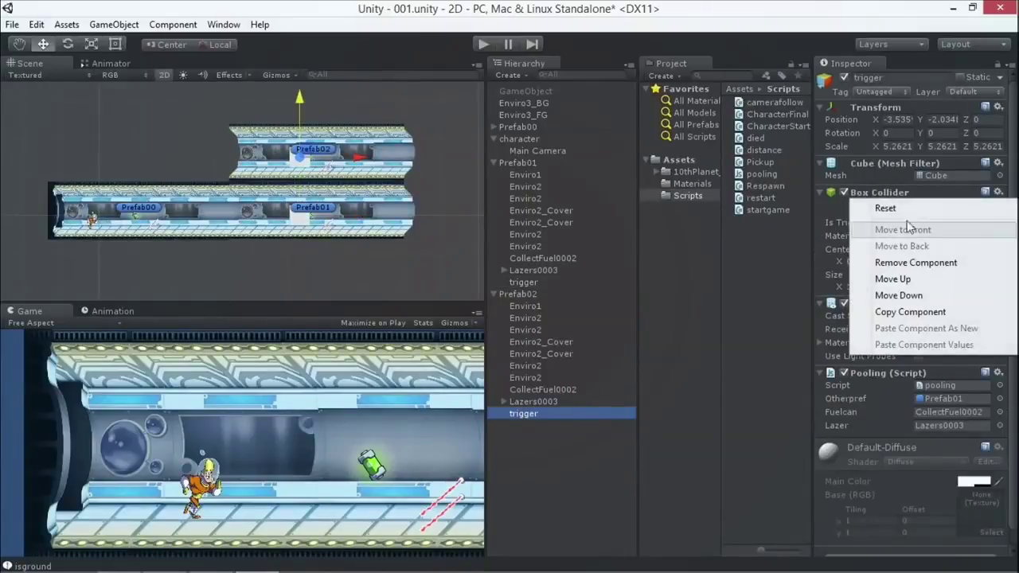
pyautogui.click(915, 263)
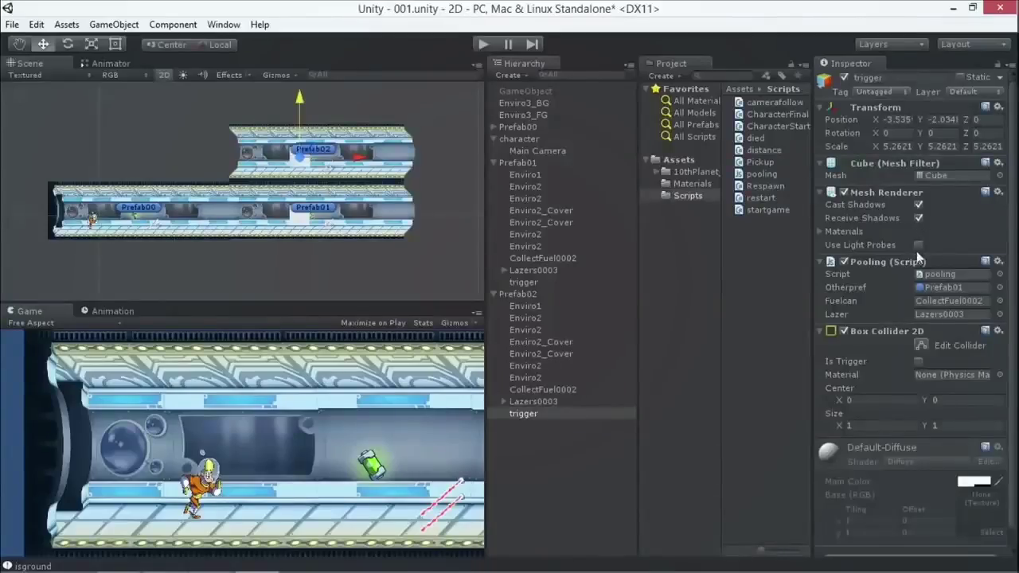
pyautogui.click(919, 362)
pyautogui.scroll(-1, 874, 394)
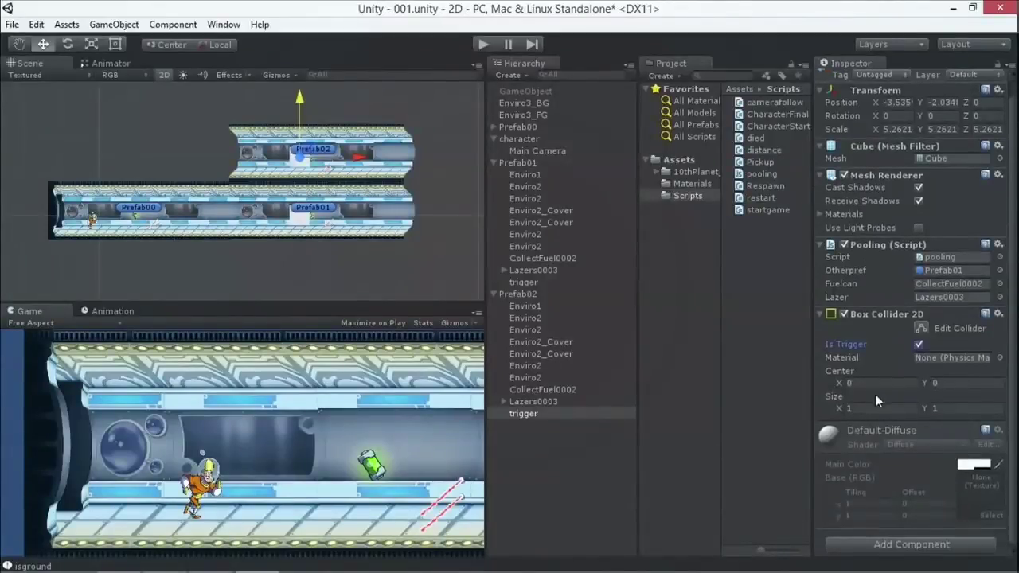
# Step: Play-test the level to see how the character passes the 2D triggers, and stop the game
pyautogui.click(482, 45)
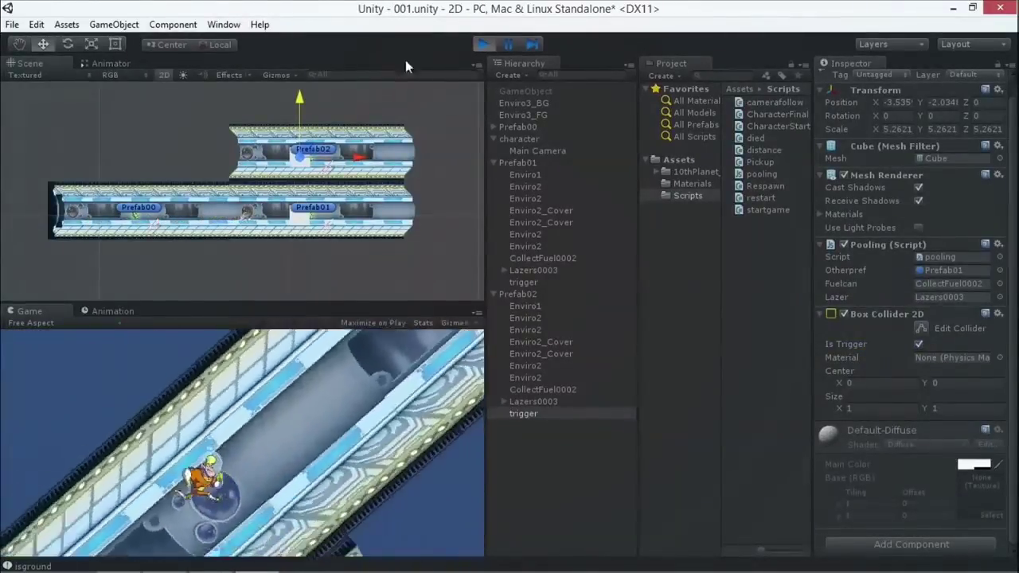
pyautogui.click(479, 46)
pyautogui.scroll(3, 218, 242)
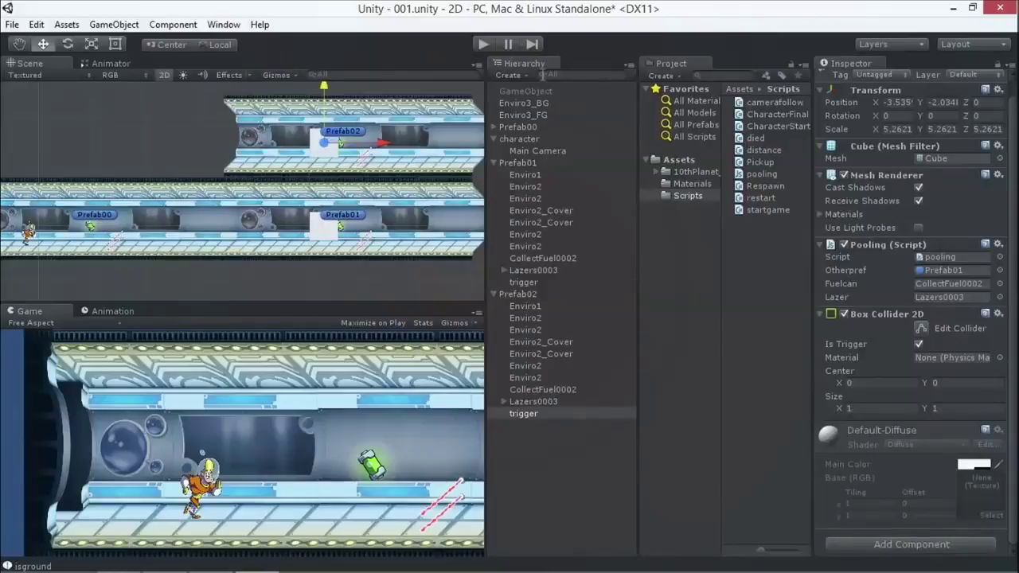
# Step: Enable Fixed Angle on the character's Rigidbody 2D and play-test the level with it
pyautogui.click(522, 139)
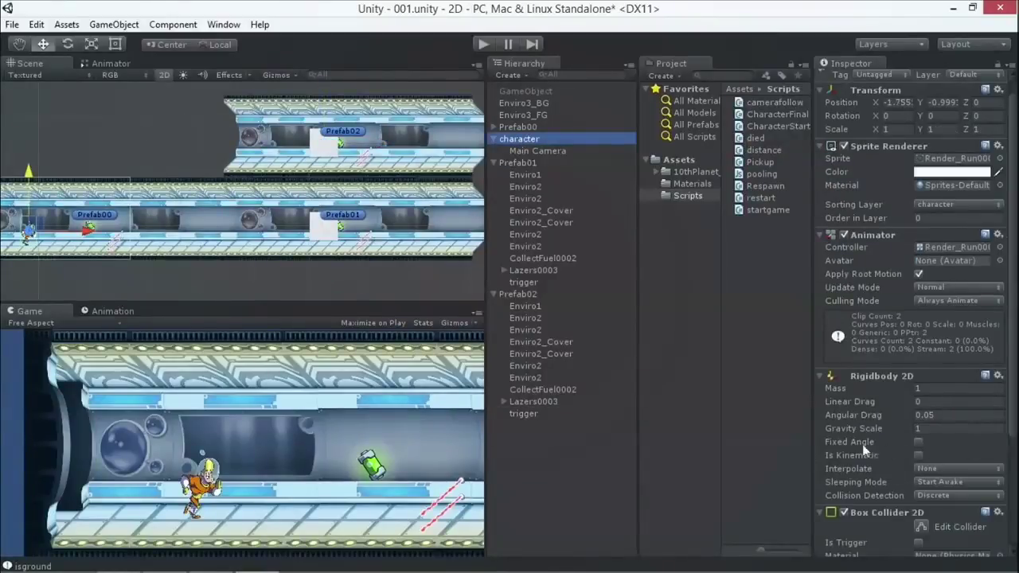
pyautogui.click(919, 442)
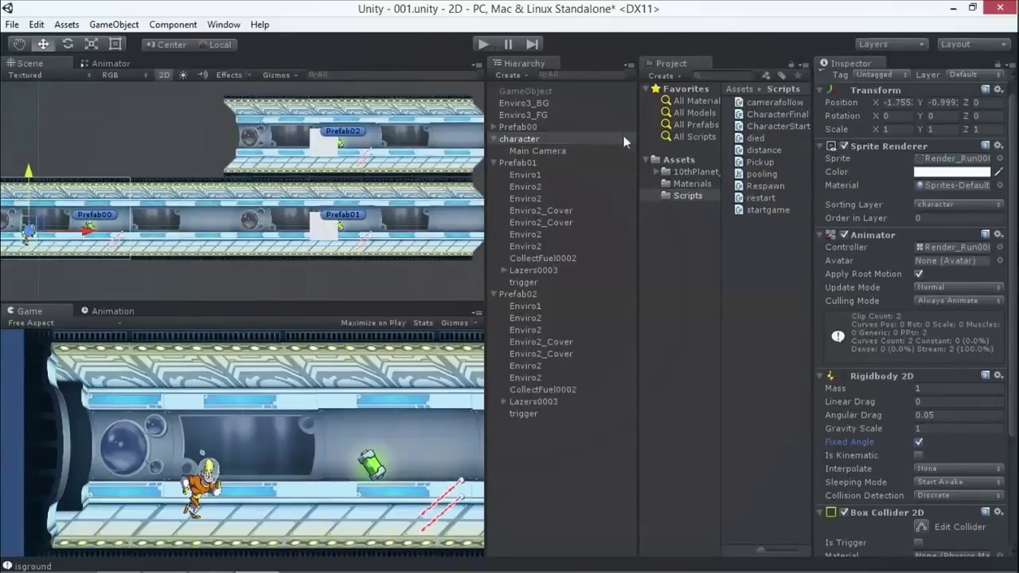
pyautogui.click(483, 43)
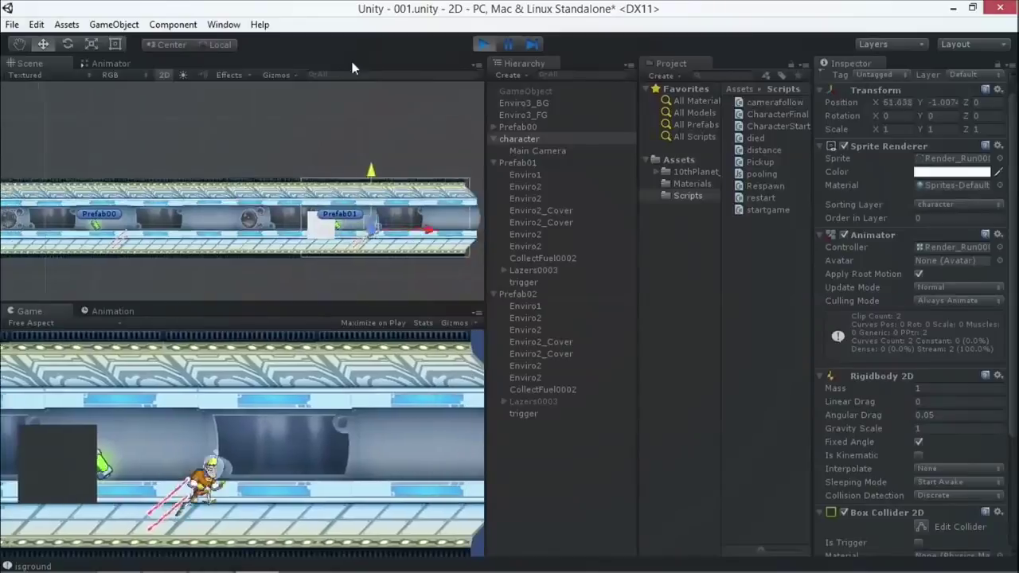
pyautogui.scroll(-3, 331, 247)
pyautogui.click(483, 43)
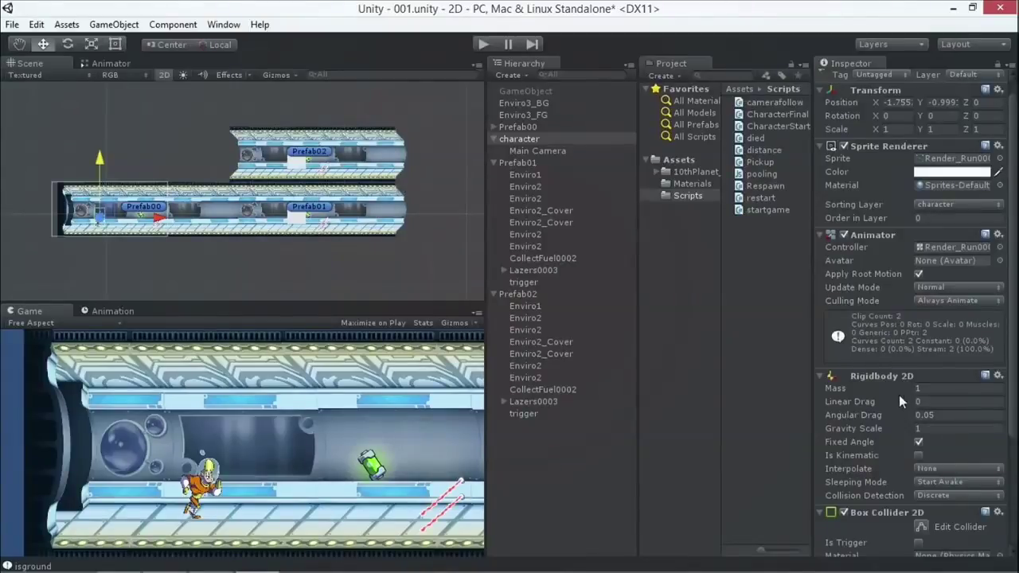
# Step: Locate the pooling script through Prefab01's trigger and examine its code in a widened Inspector
pyautogui.scroll(-5, 899, 397)
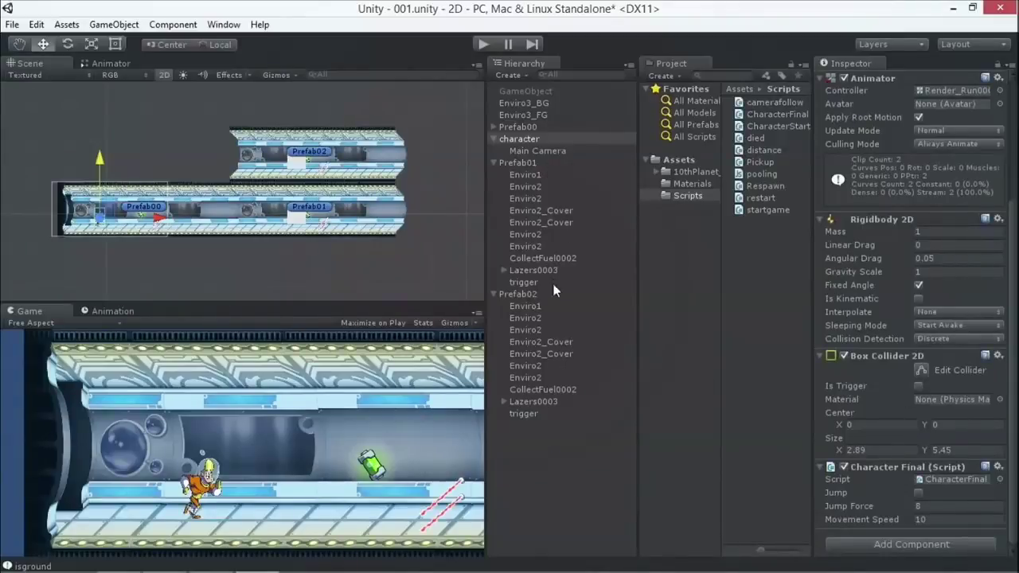
pyautogui.click(331, 156)
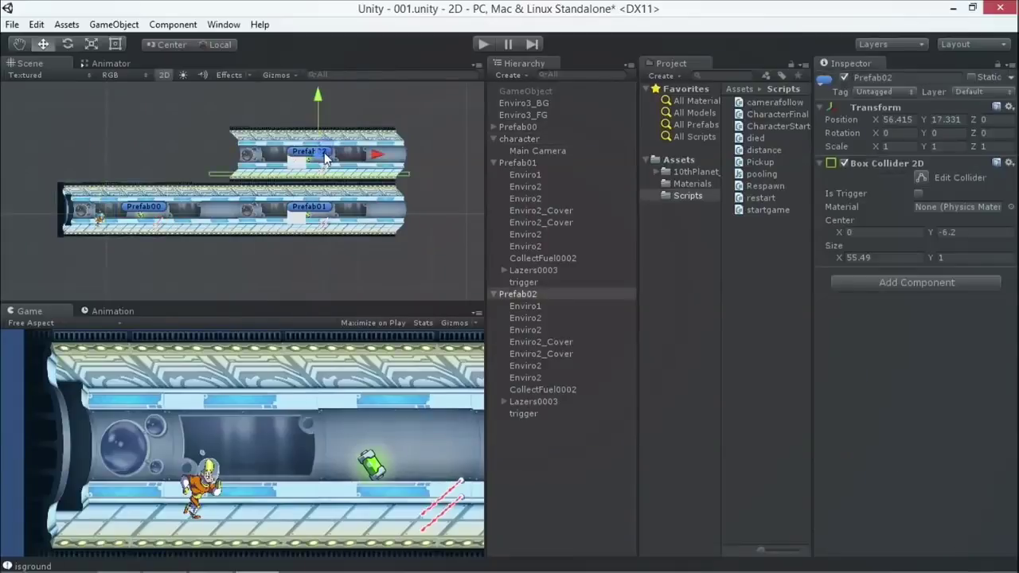
pyautogui.click(295, 220)
pyautogui.scroll(-1, 991, 454)
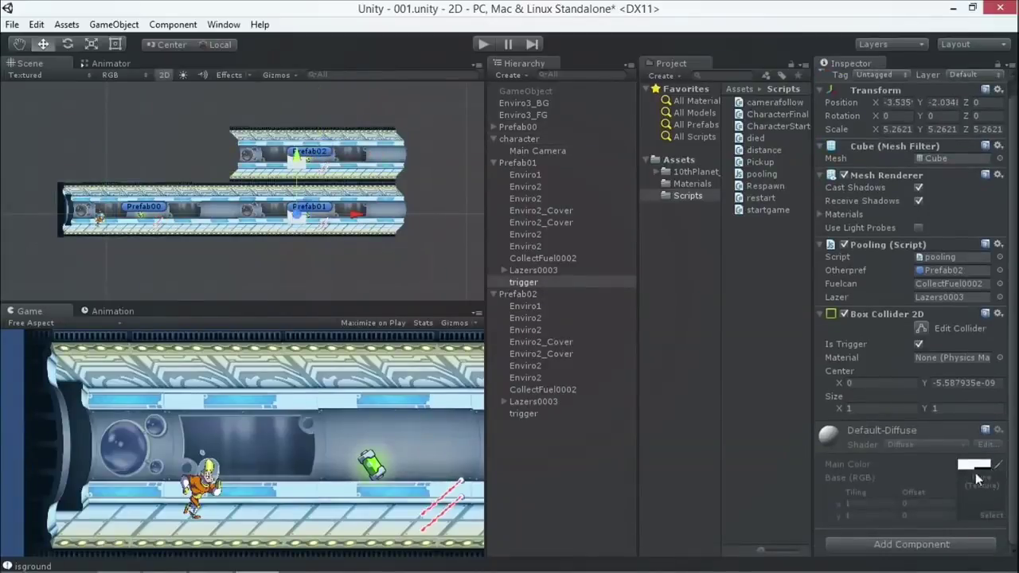
pyautogui.click(920, 259)
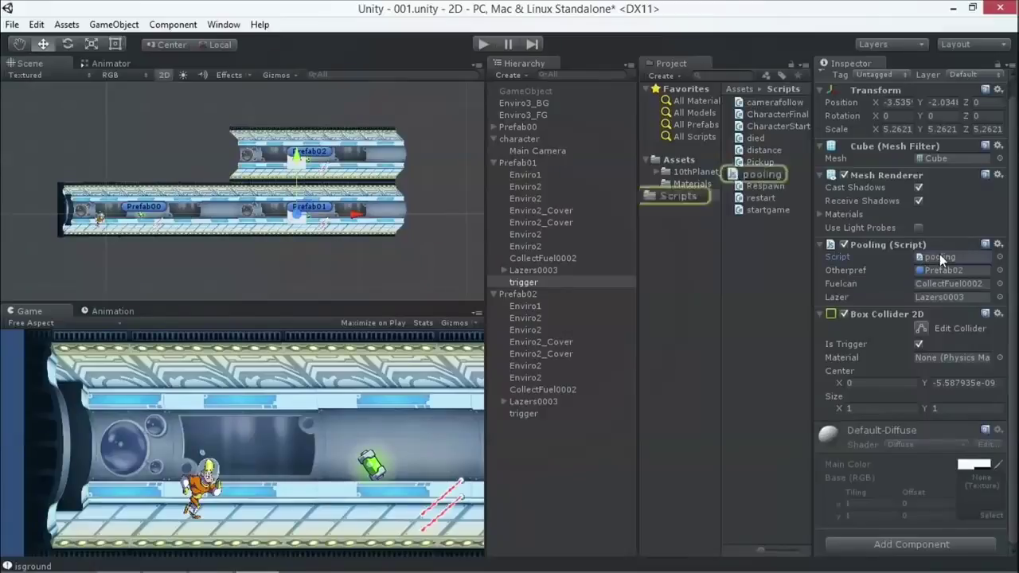
pyautogui.click(733, 175)
pyautogui.click(677, 242)
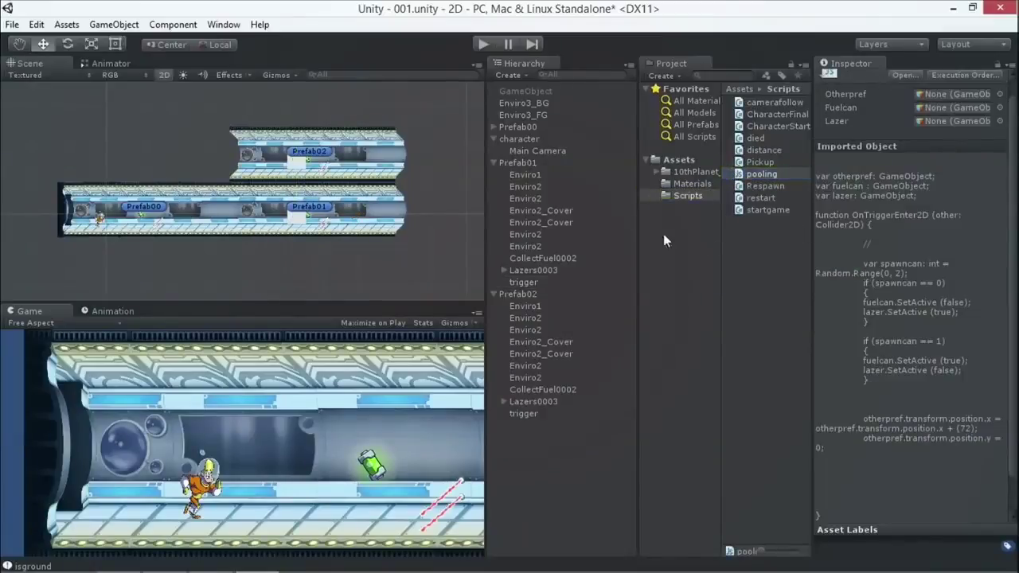
pyautogui.moveTo(640, 269); pyautogui.dragTo(552, 276)
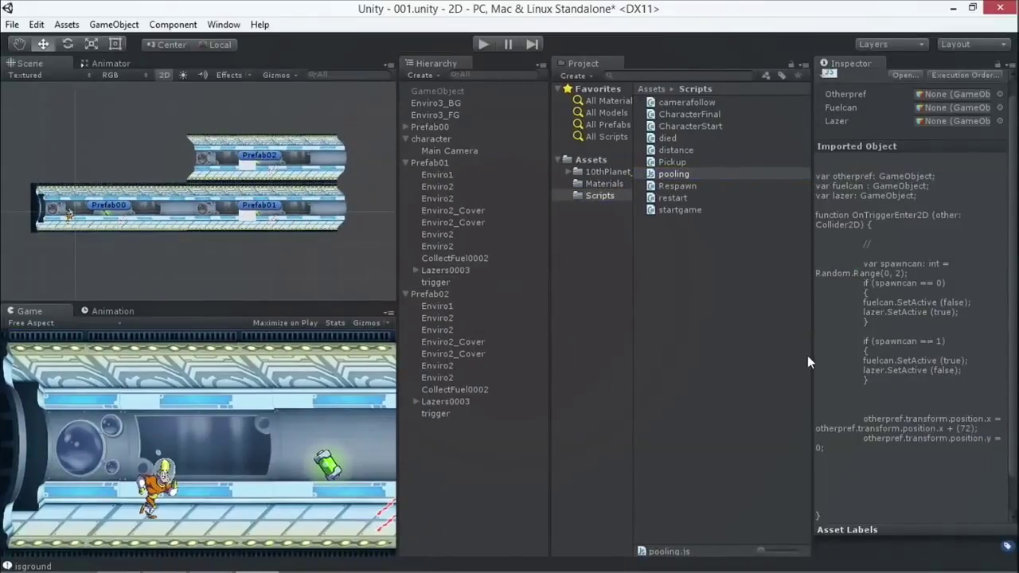
pyautogui.moveTo(813, 355); pyautogui.dragTo(723, 359)
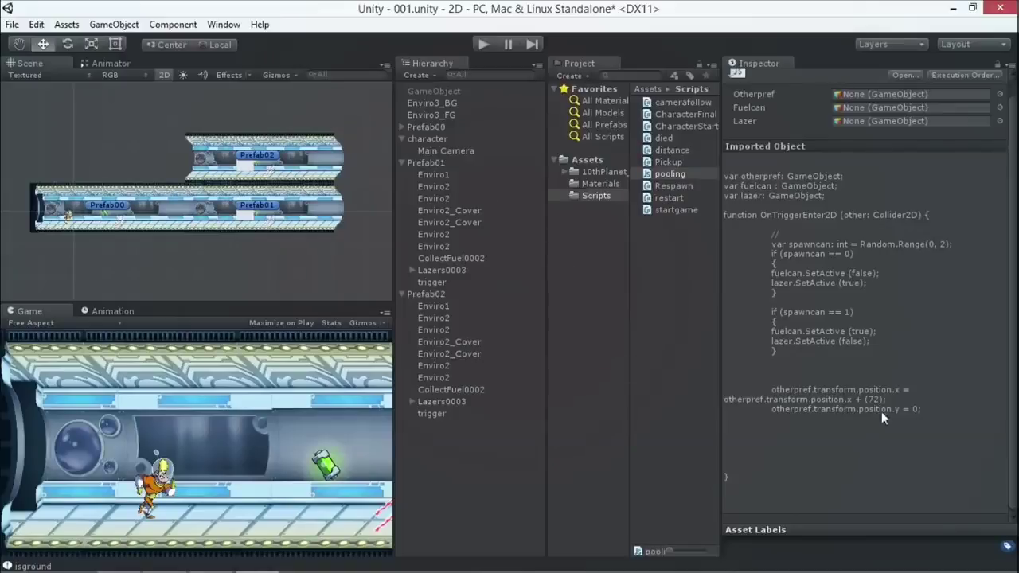
# Step: Check Prefab02's transform and trace the Otherpref, Fuelcan and Lazer objects assigned in the Pooling script of Prefab01's trigger
pyautogui.click(268, 160)
pyautogui.moveTo(269, 157)
pyautogui.mouseDown()
pyautogui.moveTo(422, 162)
pyautogui.moveTo(269, 157)
pyautogui.mouseUp()
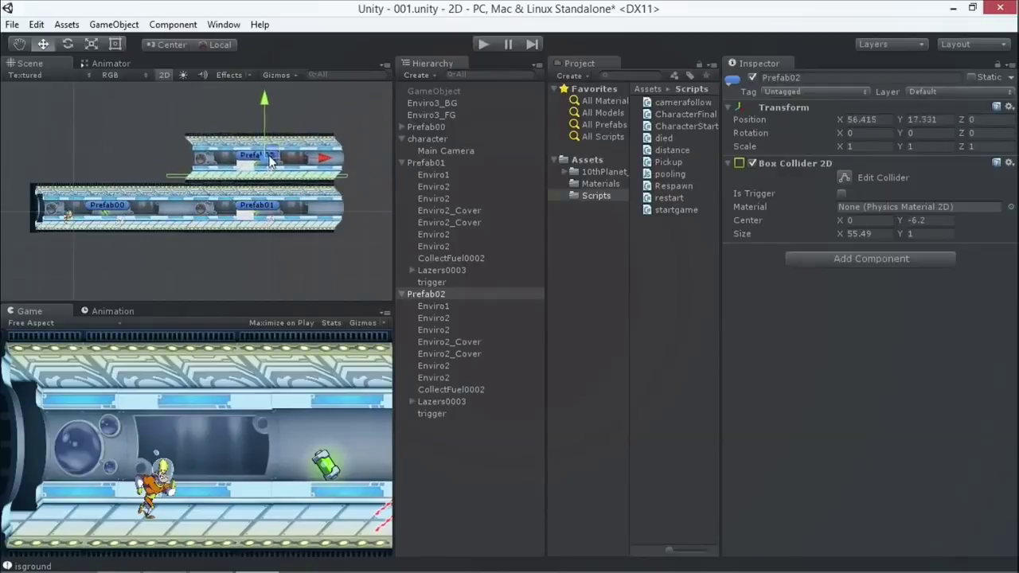
pyautogui.click(256, 232)
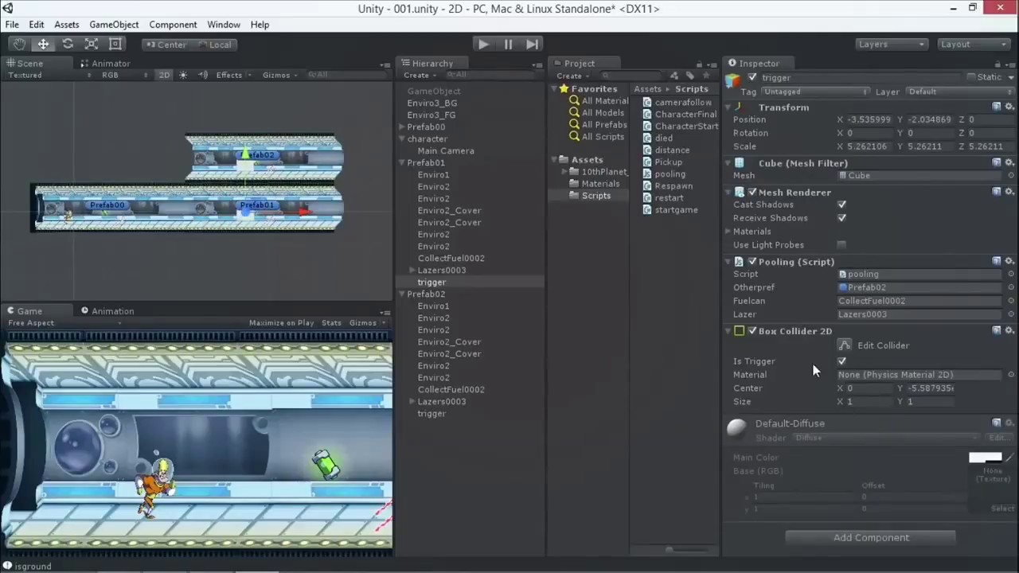
pyautogui.click(867, 286)
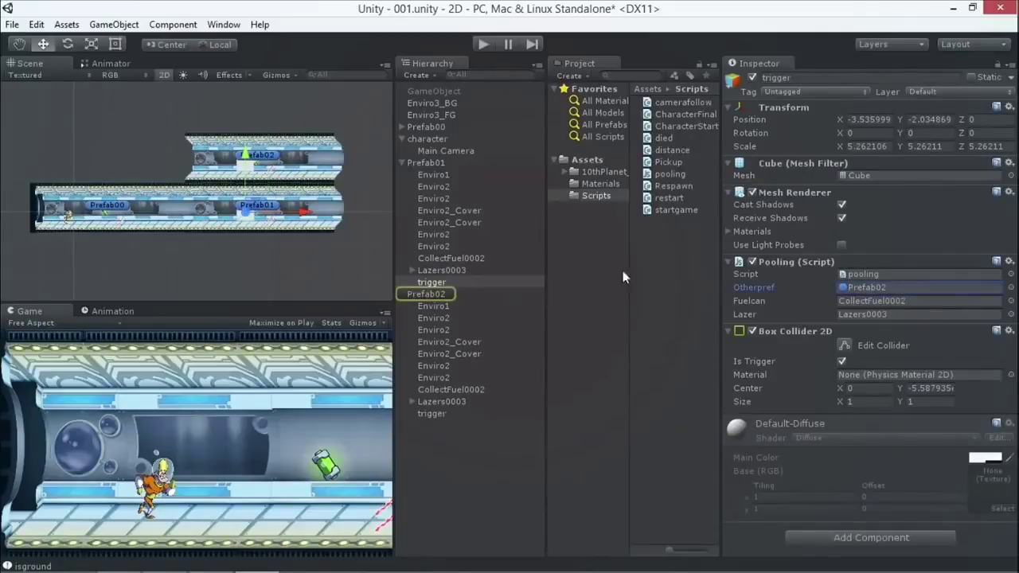
pyautogui.click(867, 301)
pyautogui.click(864, 314)
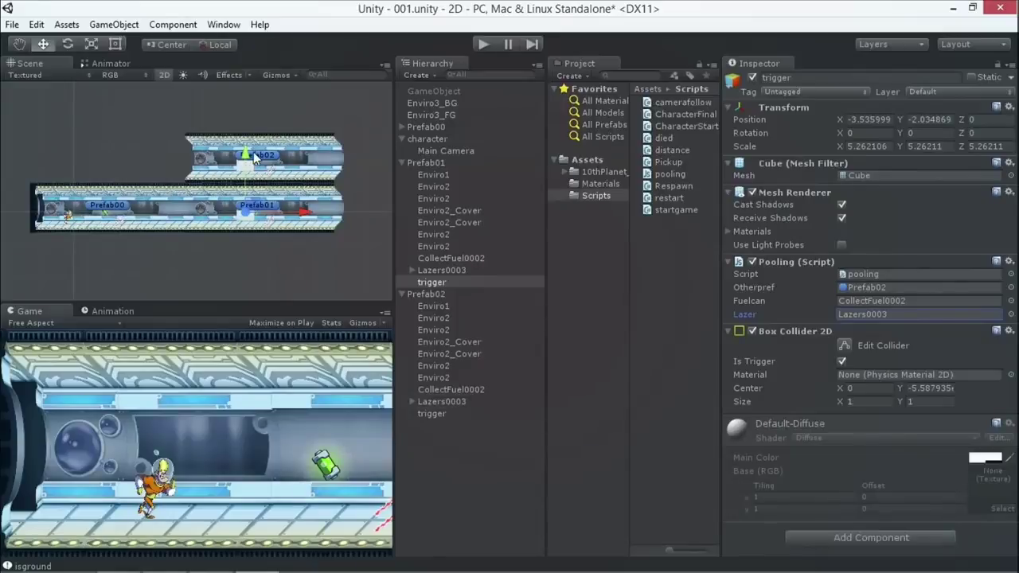
# Step: Try moving Prefab02 along X to 101.69, and undo the move
pyautogui.click(428, 295)
pyautogui.click(867, 120)
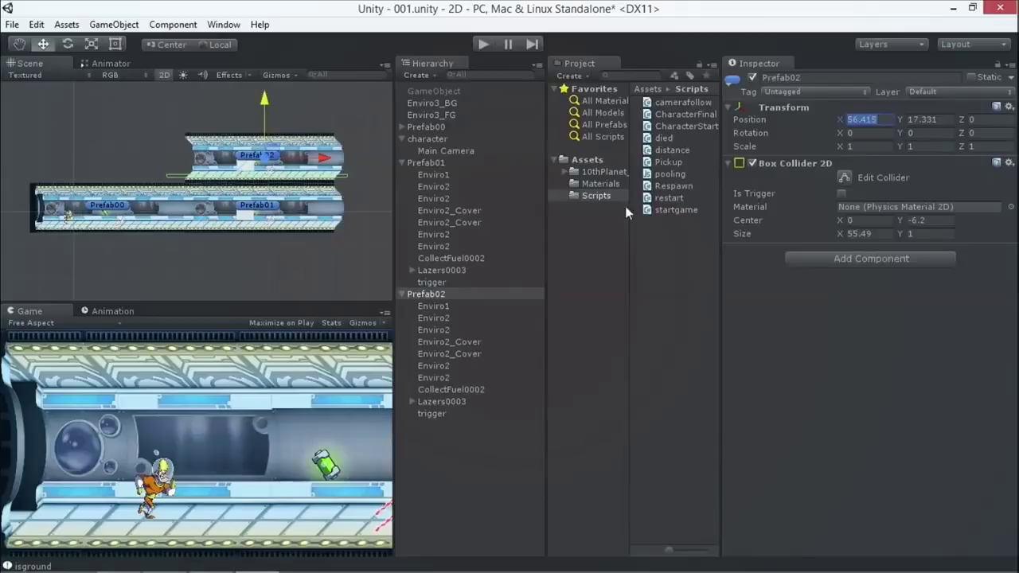
pyautogui.write('98.246')
pyautogui.press('Return')
pyautogui.moveTo(472, 173); pyautogui.dragTo(473, 173)
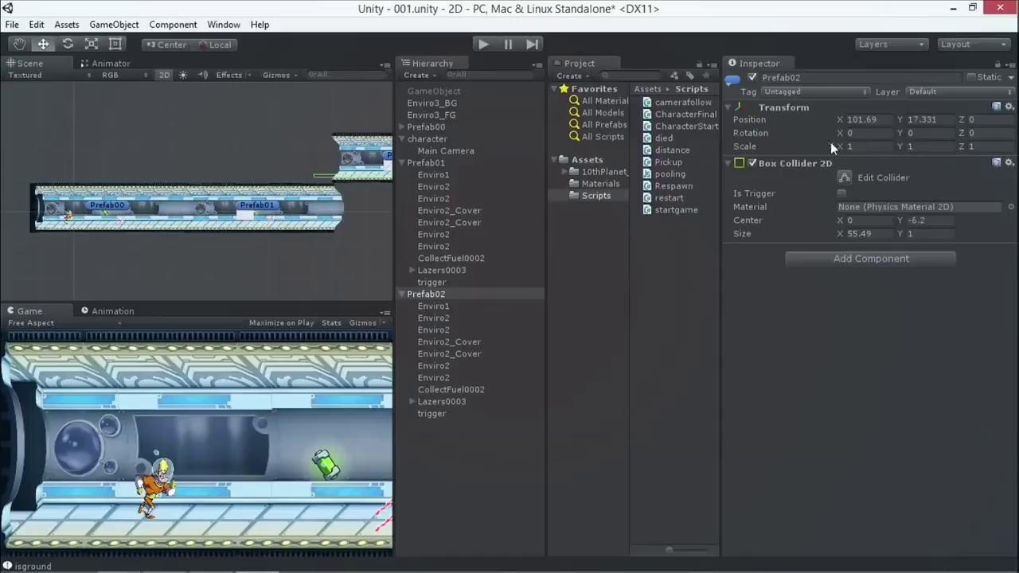
pyautogui.hotkey('ctrl', 'z')
pyautogui.hotkey('ctrl', 'z')
# Step: Play-test the level to see where the pooling script places Prefab02, and stop the game
pyautogui.click(484, 44)
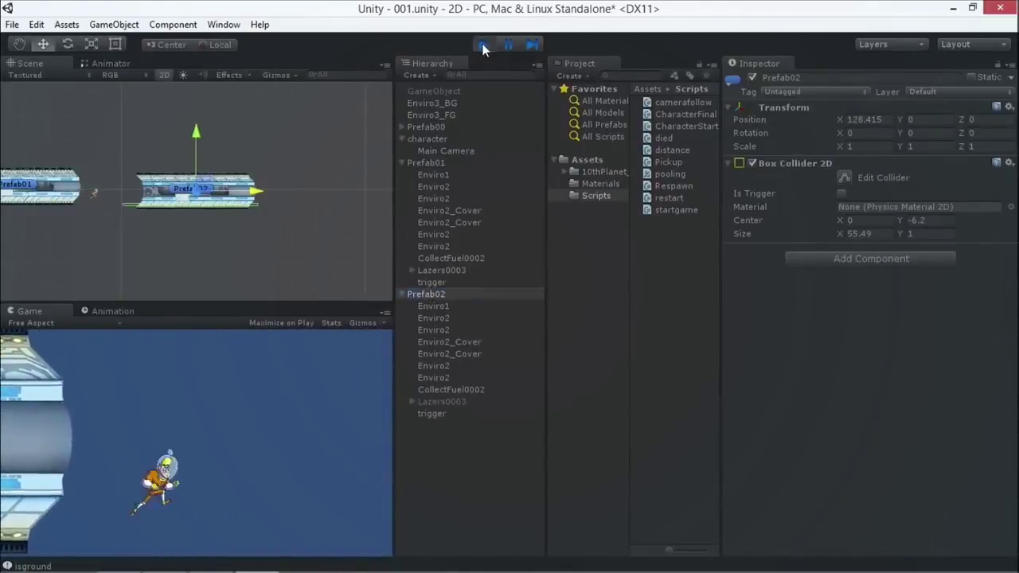
pyautogui.click(483, 44)
pyautogui.scroll(-2, 193, 211)
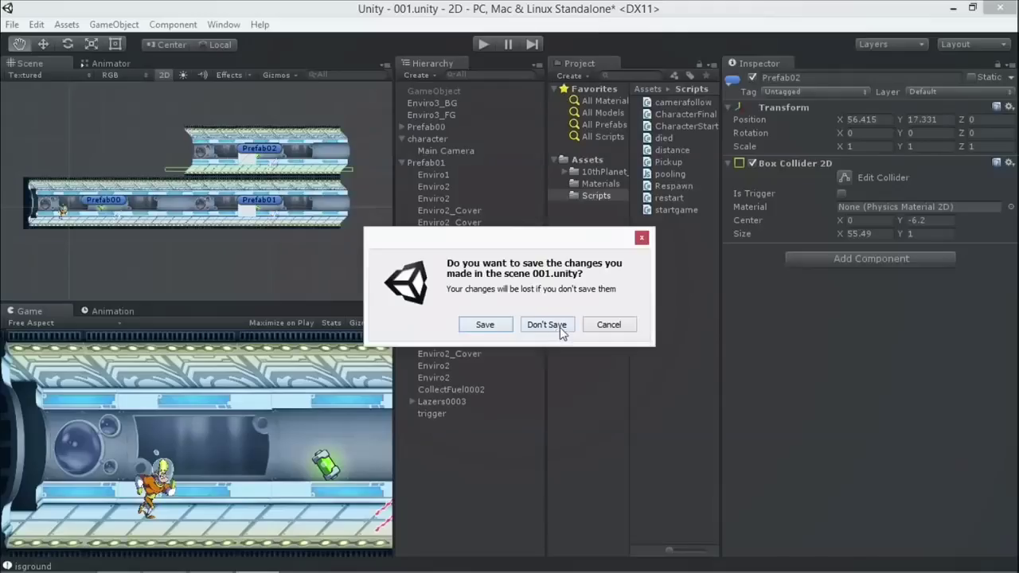
# Step: Discard the unsaved changes to the scene 001.unity and load the other project
pyautogui.click(546, 324)
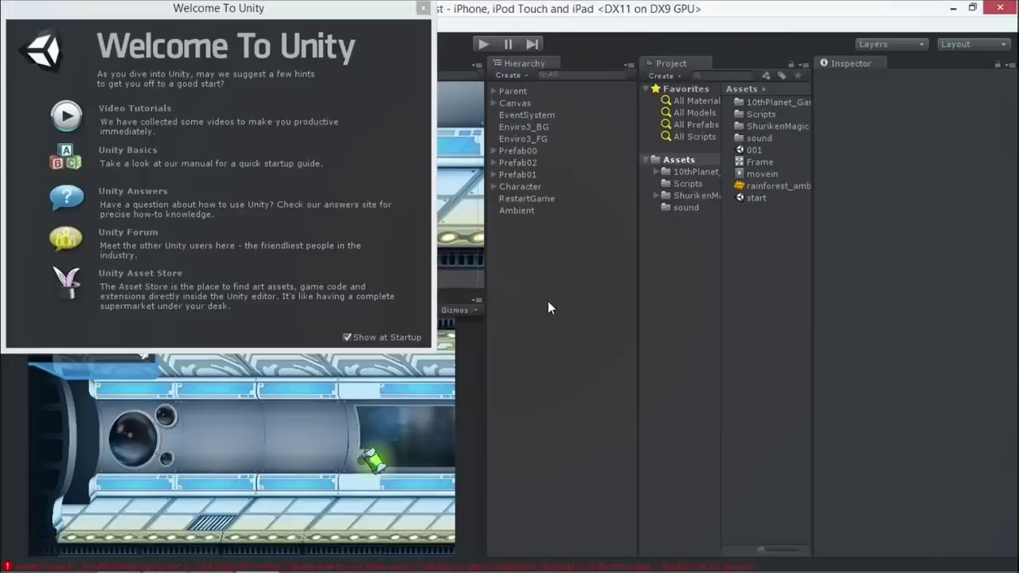
# Step: Dismiss the welcome window, play-test the level while watching the prefabs reposition in the Scene view, and stop the game
pyautogui.click(421, 8)
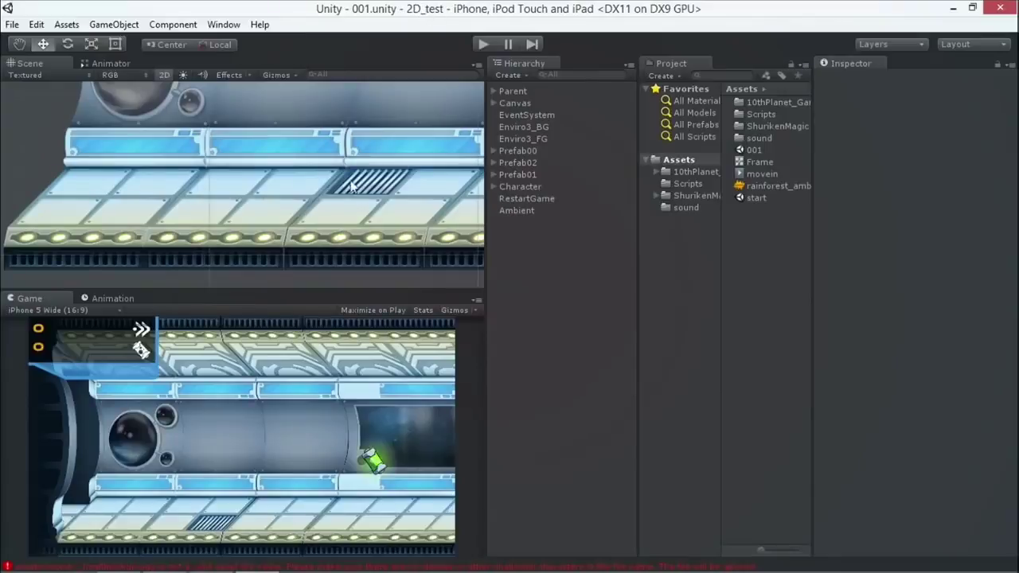
pyautogui.click(257, 167)
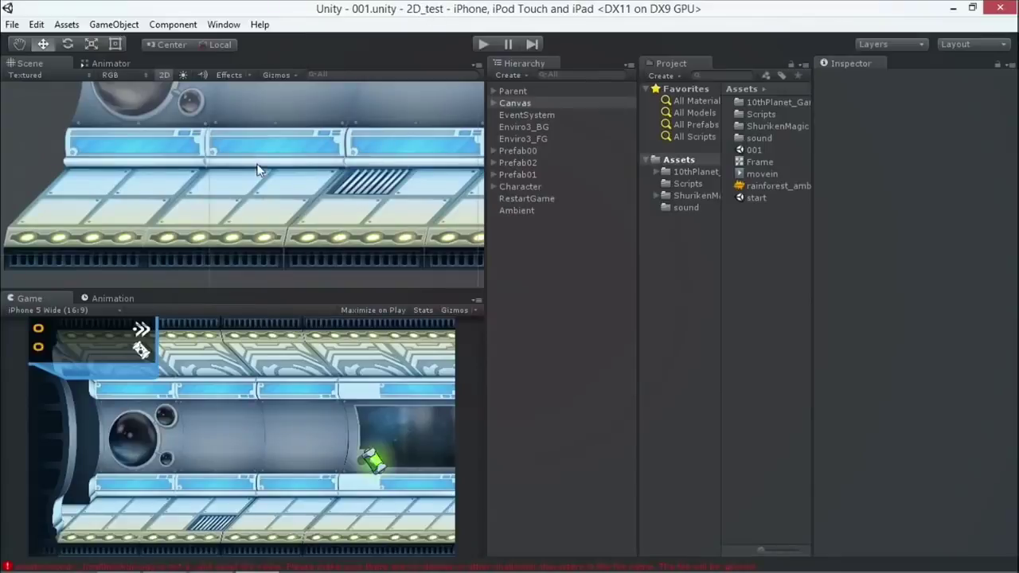
pyautogui.scroll(-10, 261, 171)
pyautogui.scroll(-10, 305, 207)
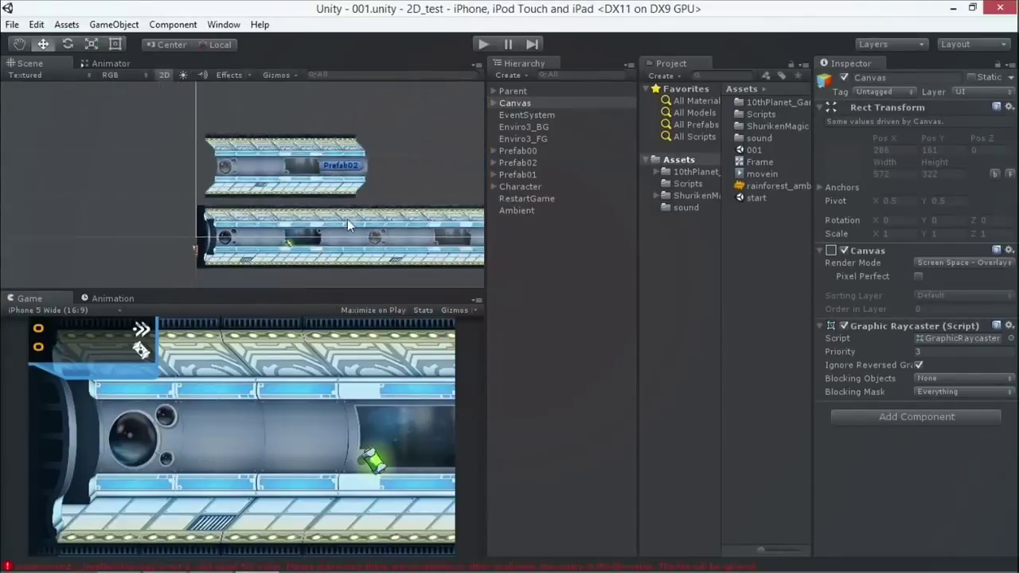
pyautogui.click(18, 44)
pyautogui.moveTo(374, 183); pyautogui.dragTo(326, 164)
pyautogui.scroll(5, 327, 165)
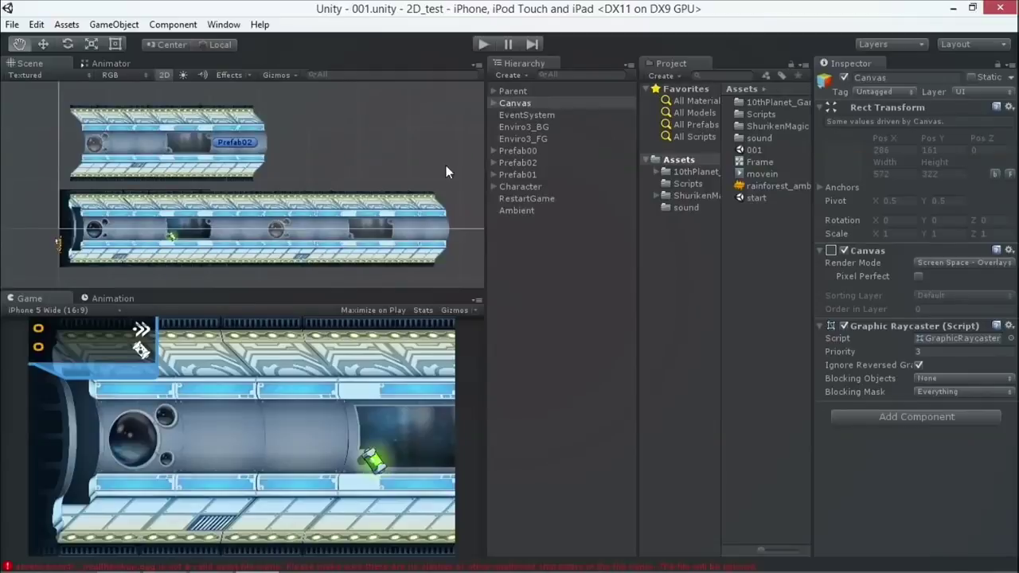
pyautogui.click(481, 42)
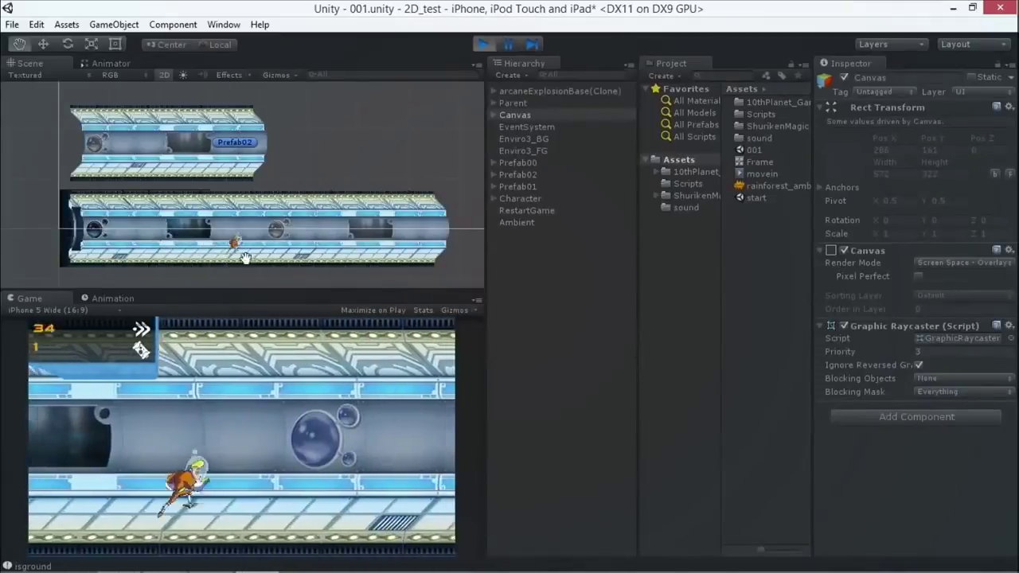
pyautogui.scroll(-3, 370, 231)
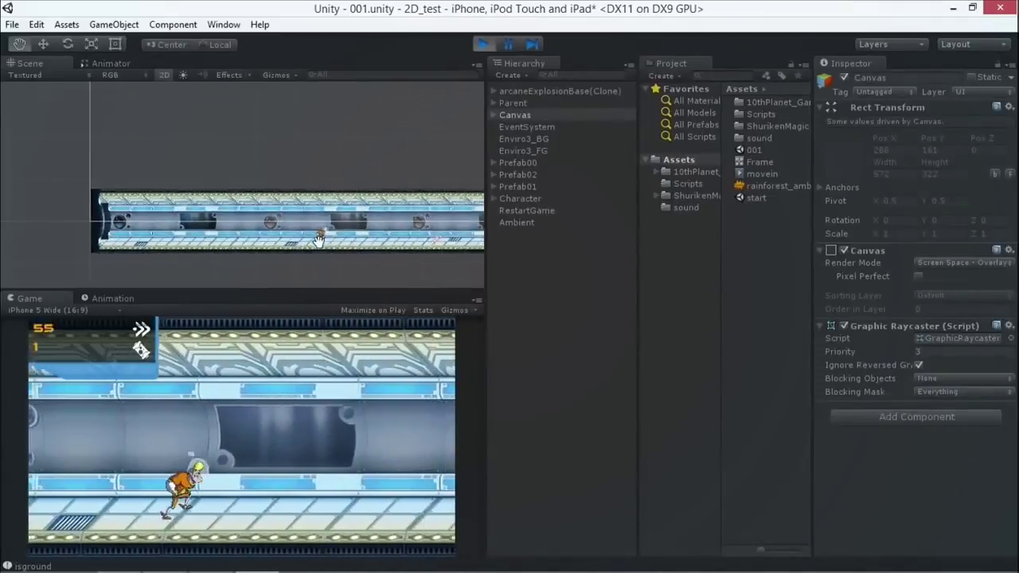
pyautogui.scroll(-4, 377, 213)
pyautogui.moveTo(393, 209); pyautogui.dragTo(302, 212)
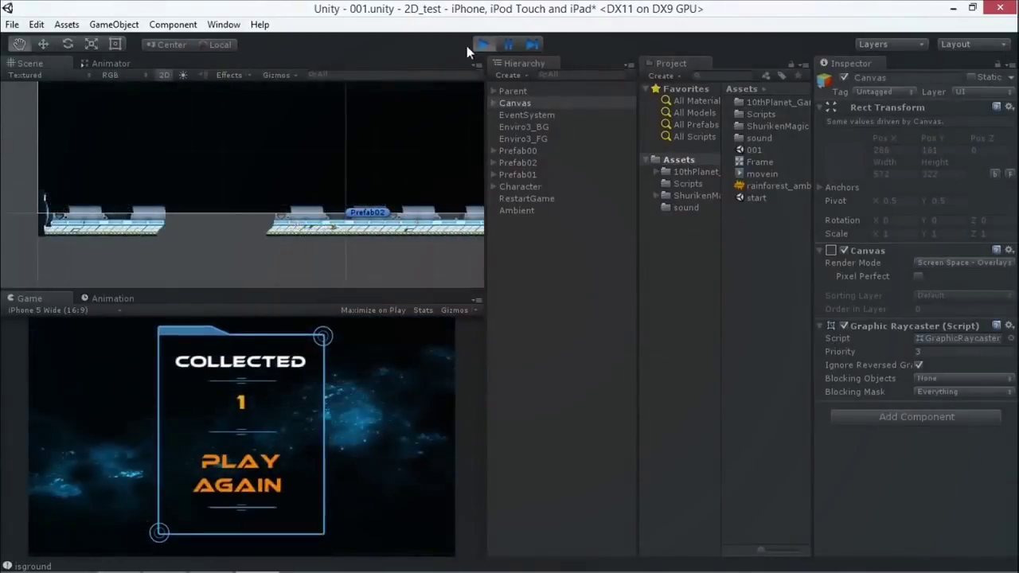
pyautogui.click(483, 45)
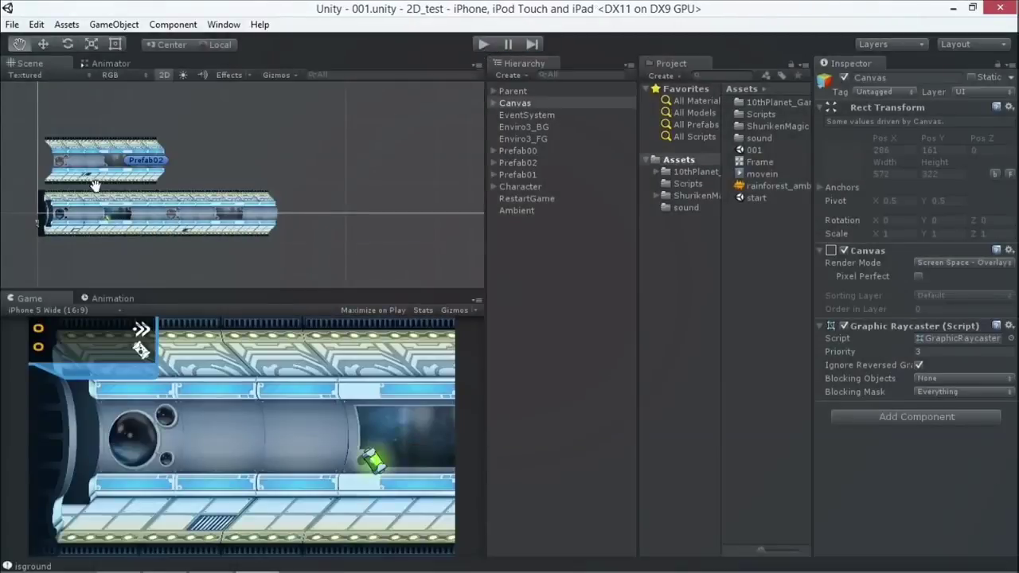
# Step: List the child objects of Character, Prefab01 and Prefab02, and inspect the tag and trigger collider of CollectFuel0003 under Prefab02
pyautogui.click(494, 187)
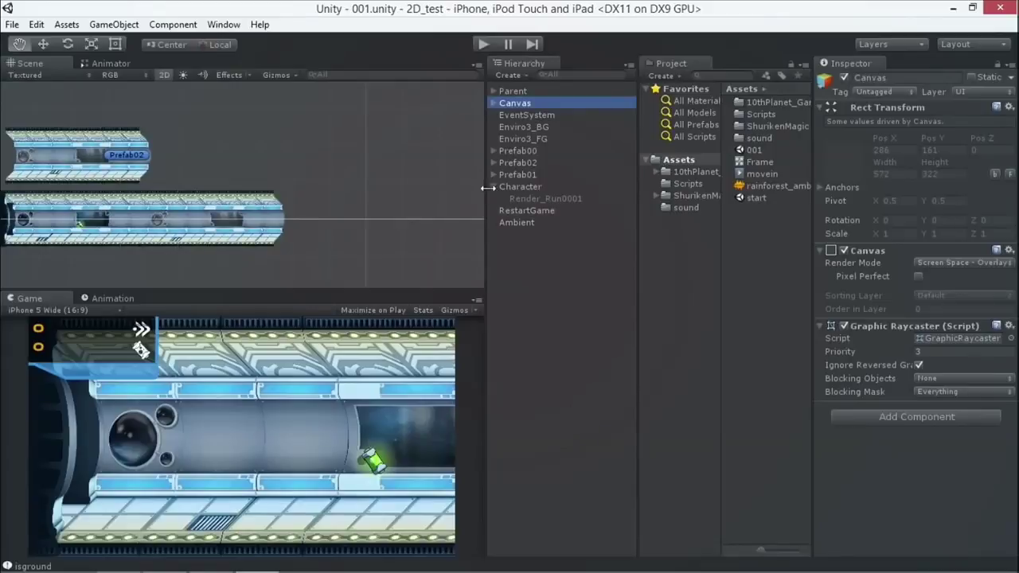
pyautogui.click(495, 174)
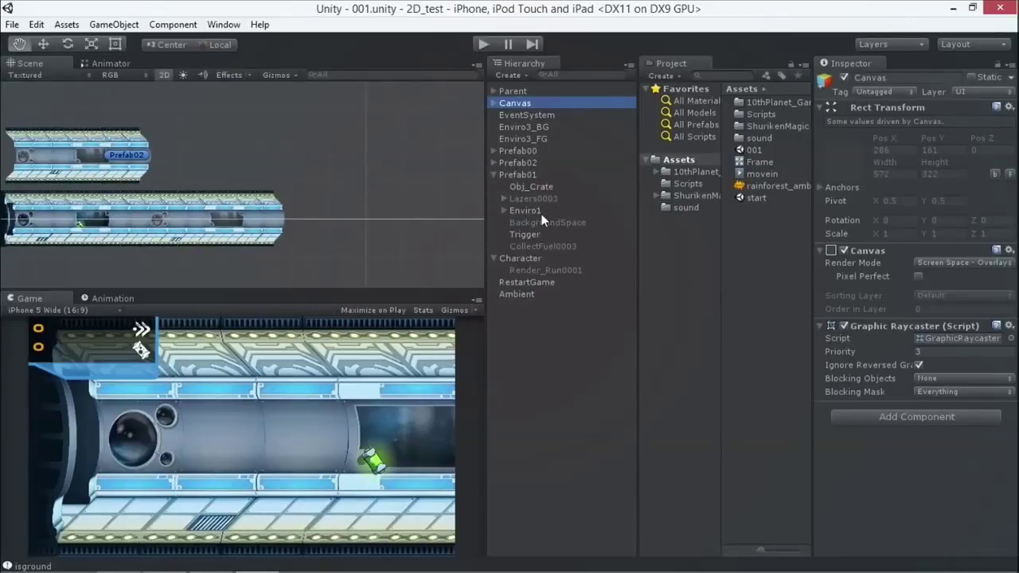
pyautogui.click(493, 163)
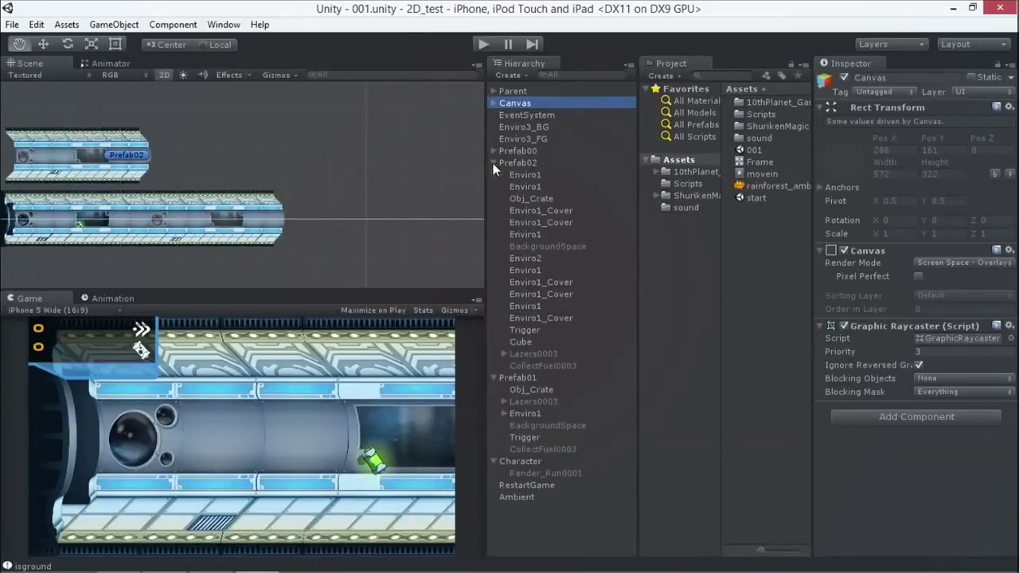
pyautogui.click(541, 365)
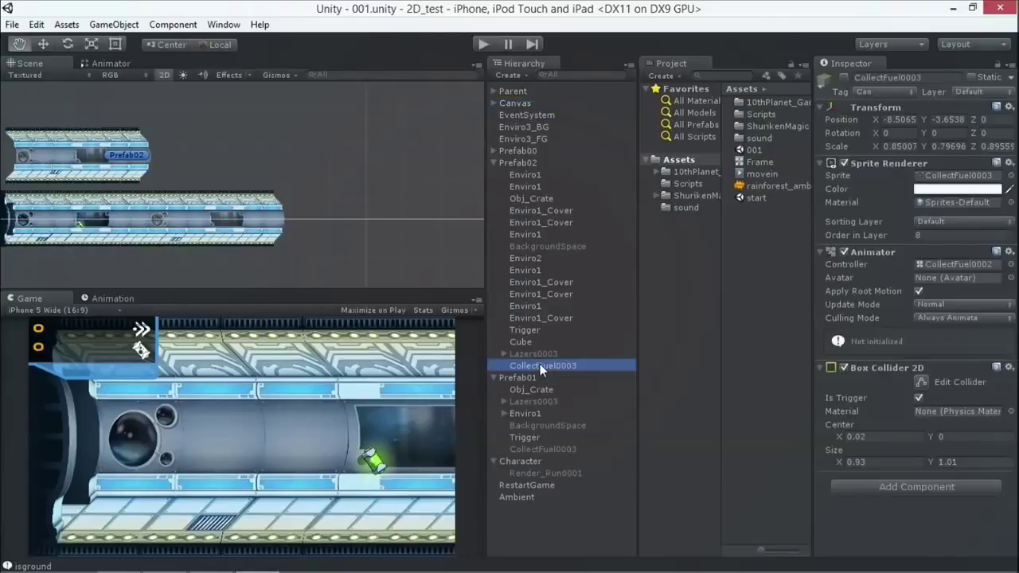
pyautogui.click(919, 397)
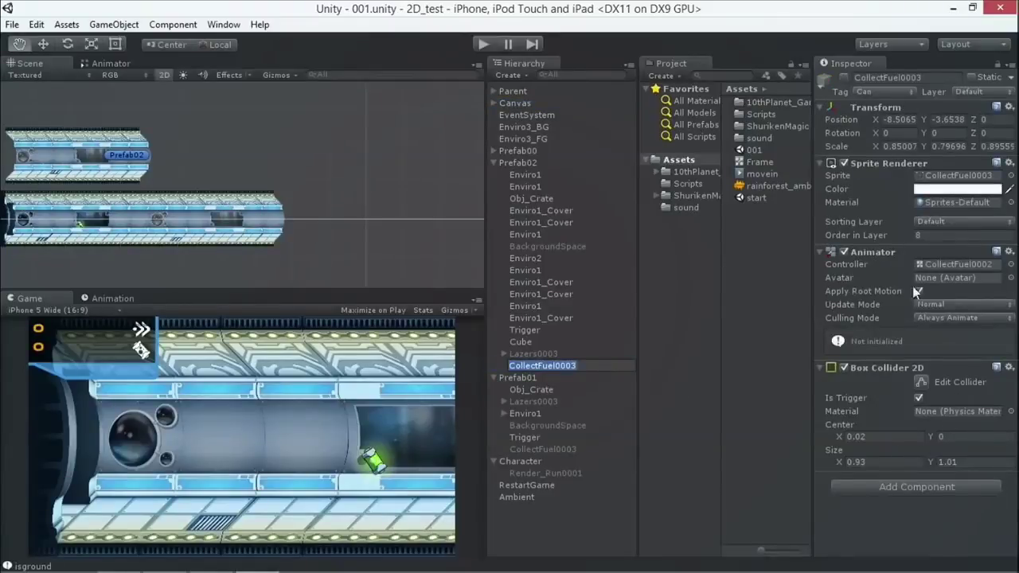
pyautogui.click(494, 166)
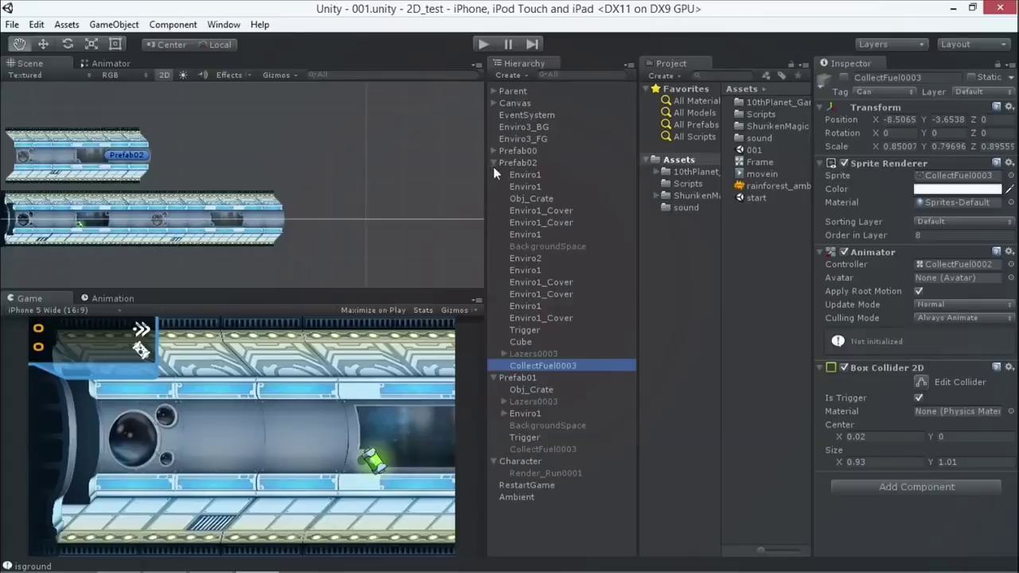
# Step: Locate the Pickup script attached to the Character and read through its code
pyautogui.click(526, 462)
pyautogui.scroll(-10, 948, 378)
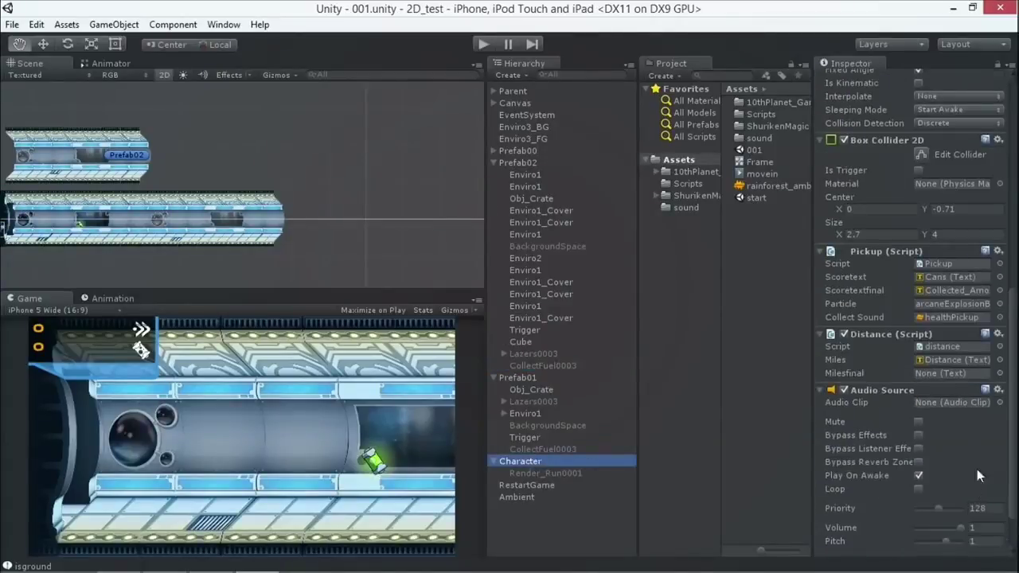
pyautogui.click(938, 263)
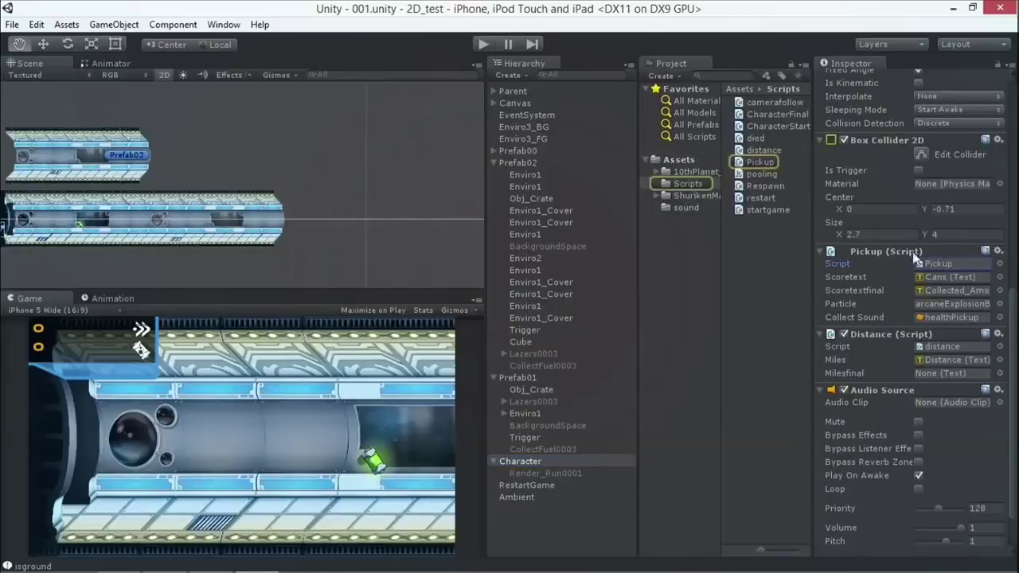
pyautogui.click(738, 163)
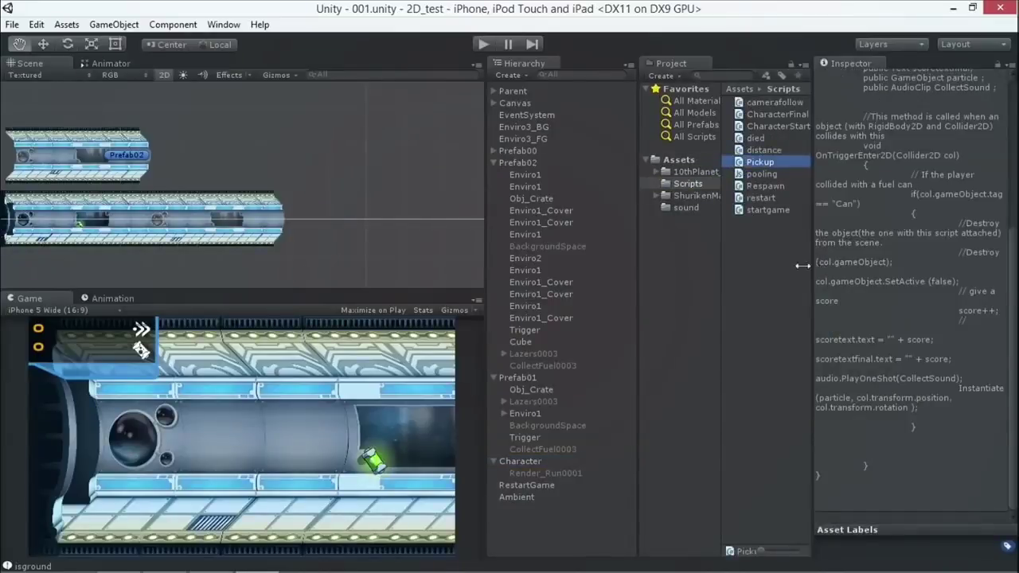
pyautogui.moveTo(802, 265); pyautogui.dragTo(438, 247)
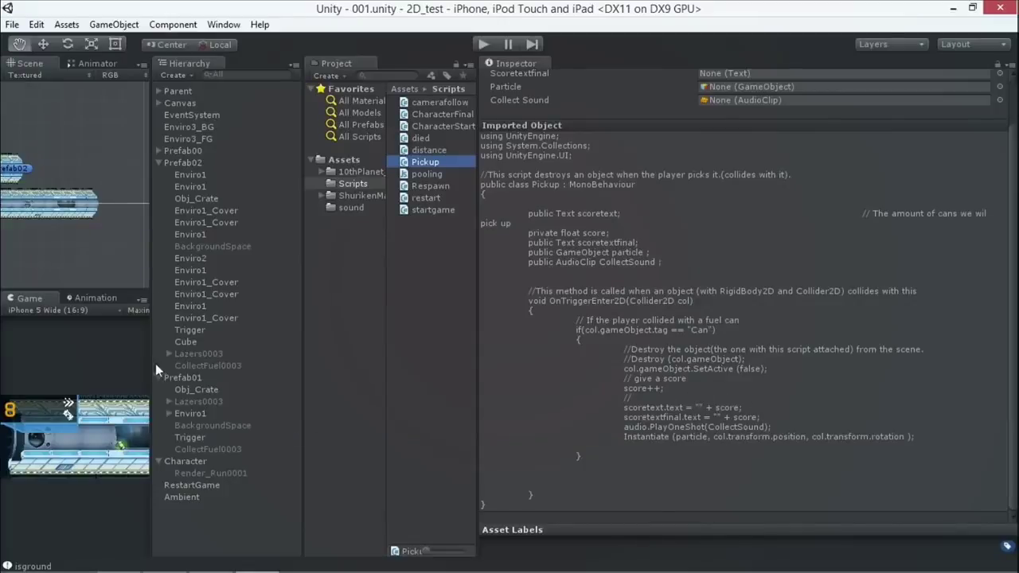
pyautogui.moveTo(149, 363); pyautogui.dragTo(485, 400)
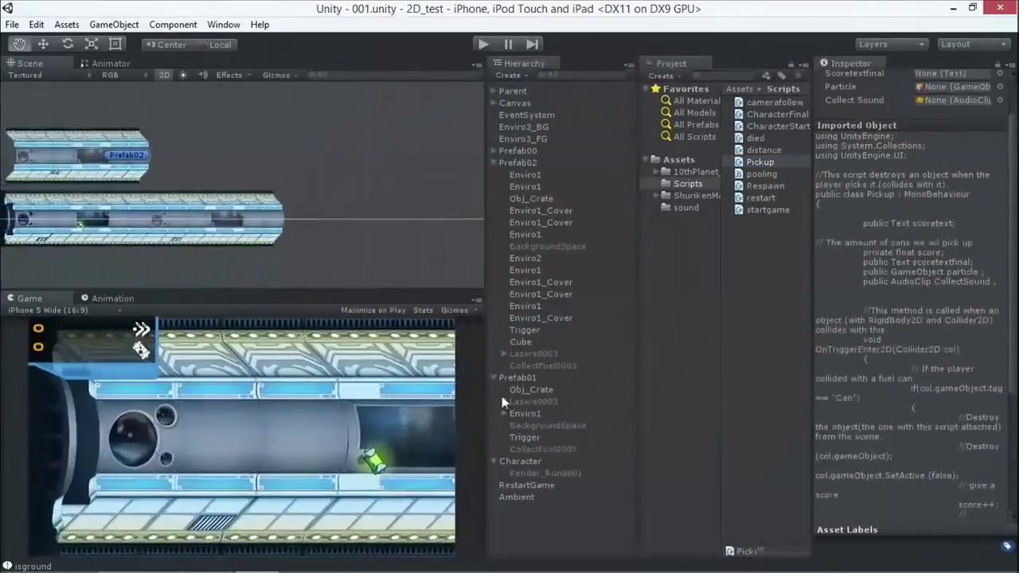
# Step: Examine the Canvas hierarchy and the properties of its background object
pyautogui.click(493, 104)
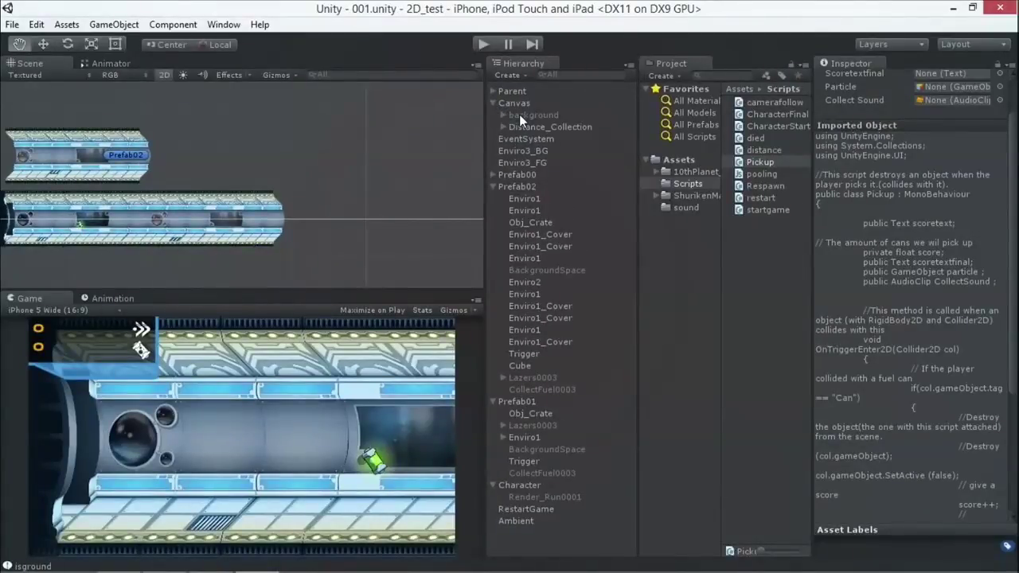
pyautogui.click(509, 92)
pyautogui.click(516, 102)
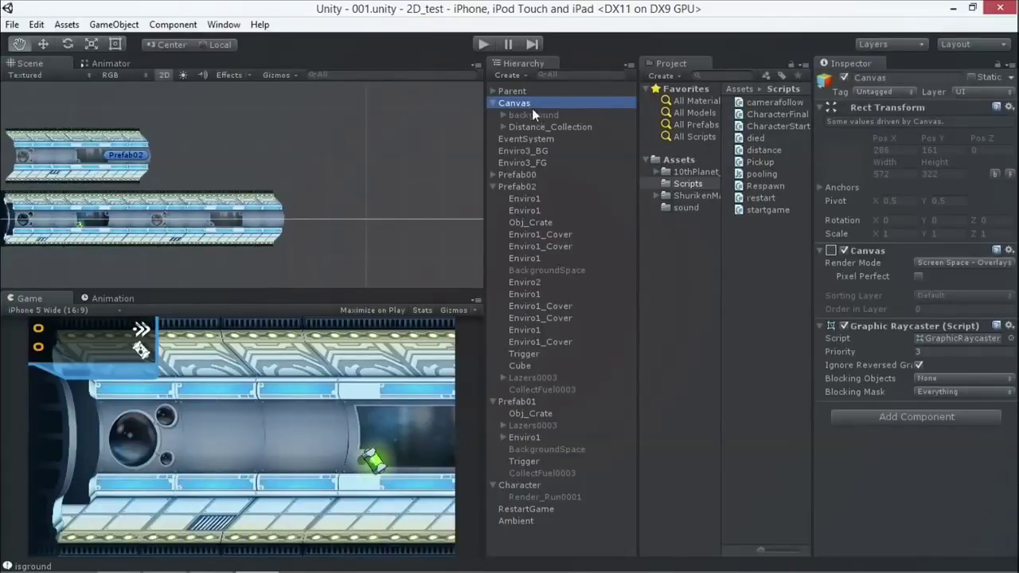
pyautogui.click(503, 115)
pyautogui.click(540, 114)
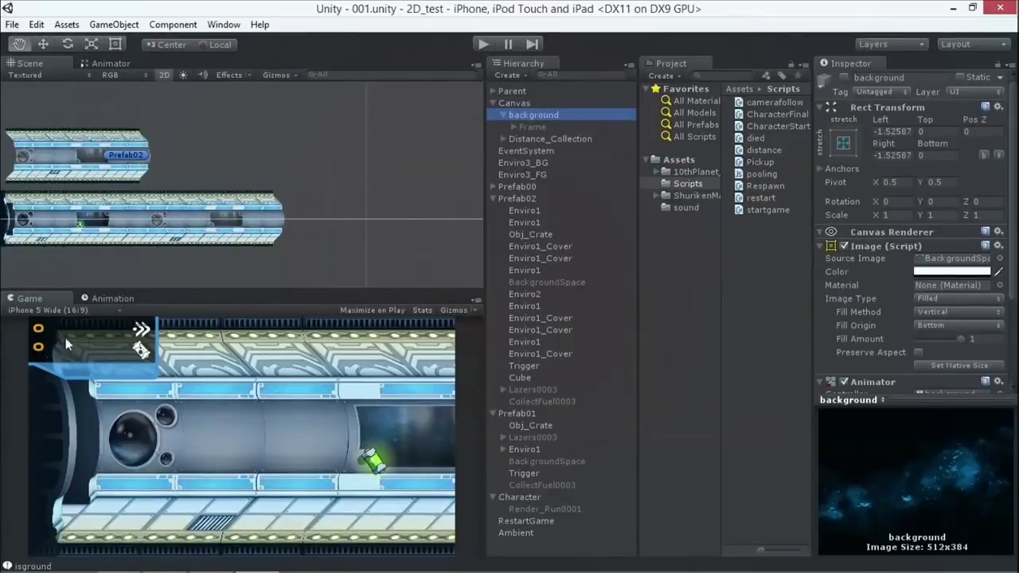
pyautogui.click(501, 139)
# Step: Enable the Canvas's background object, play-test the game including its Play Again button, and stop the game
pyautogui.click(530, 116)
pyautogui.click(843, 77)
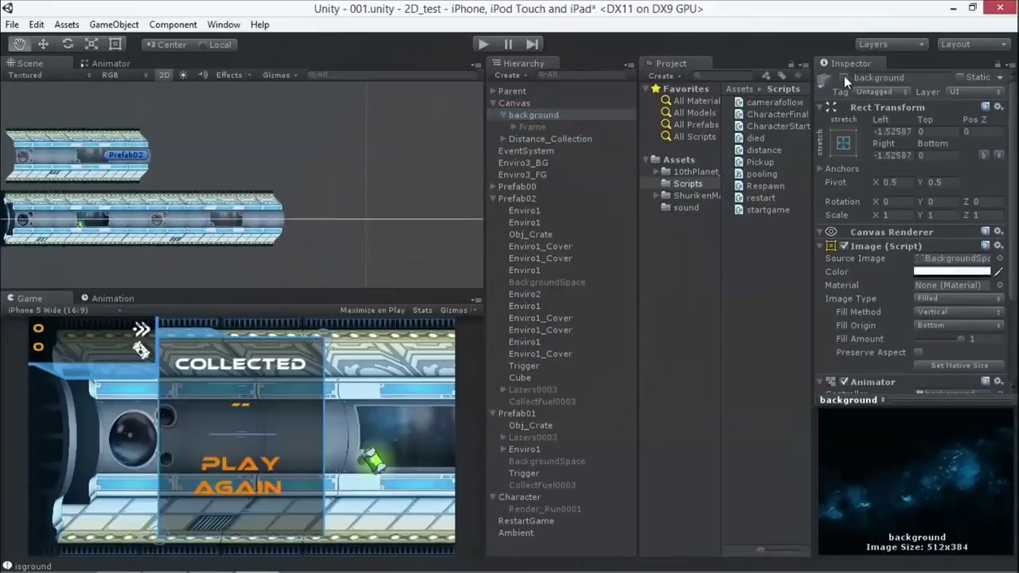
pyautogui.click(482, 46)
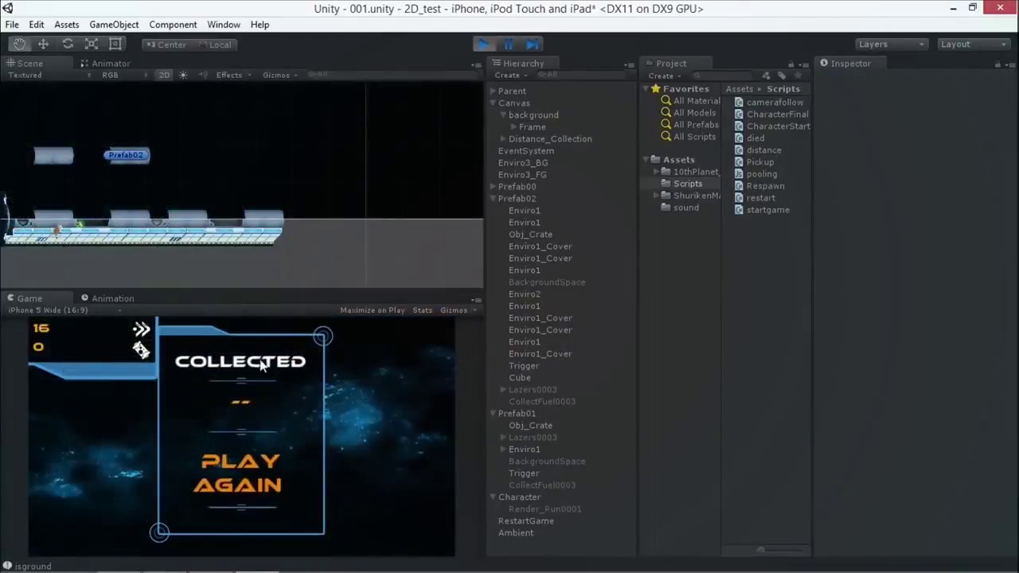
pyautogui.click(227, 484)
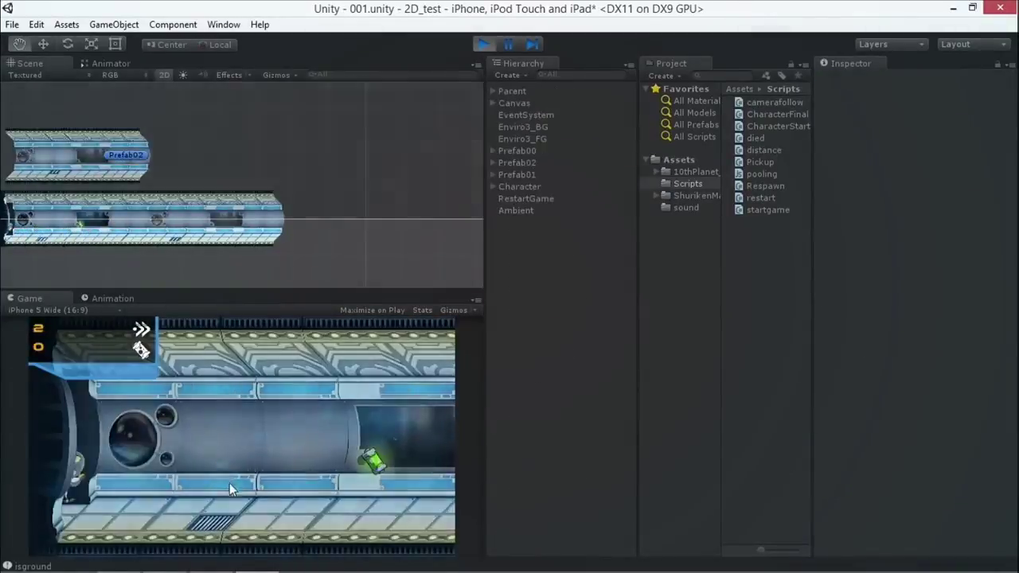
pyautogui.click(476, 45)
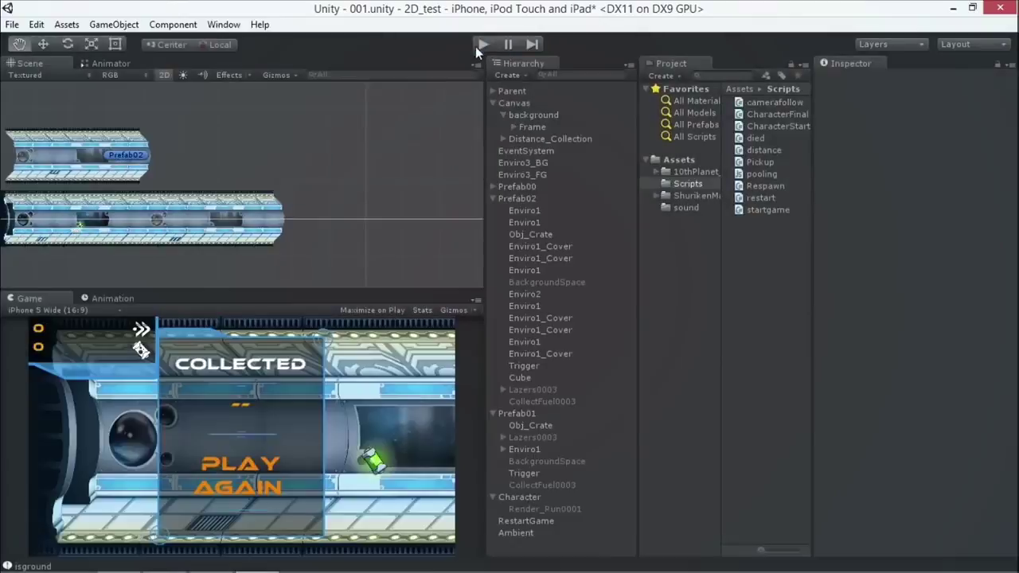
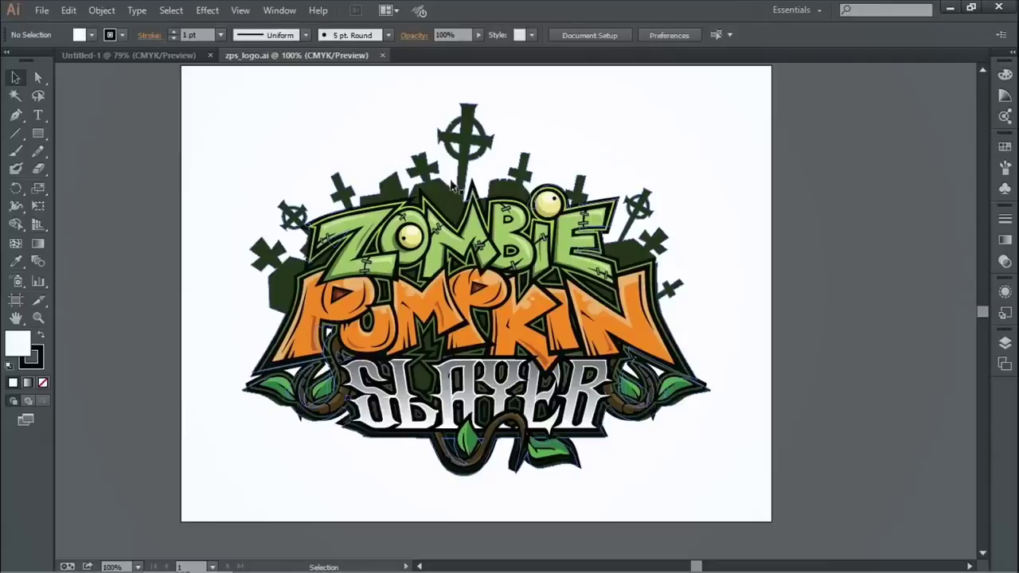
# Step: Switch to Photoshop, open logo_sketches.psd, and reposition its window so that the whole sketch fits on screen
pyautogui.moveTo(159, 567)
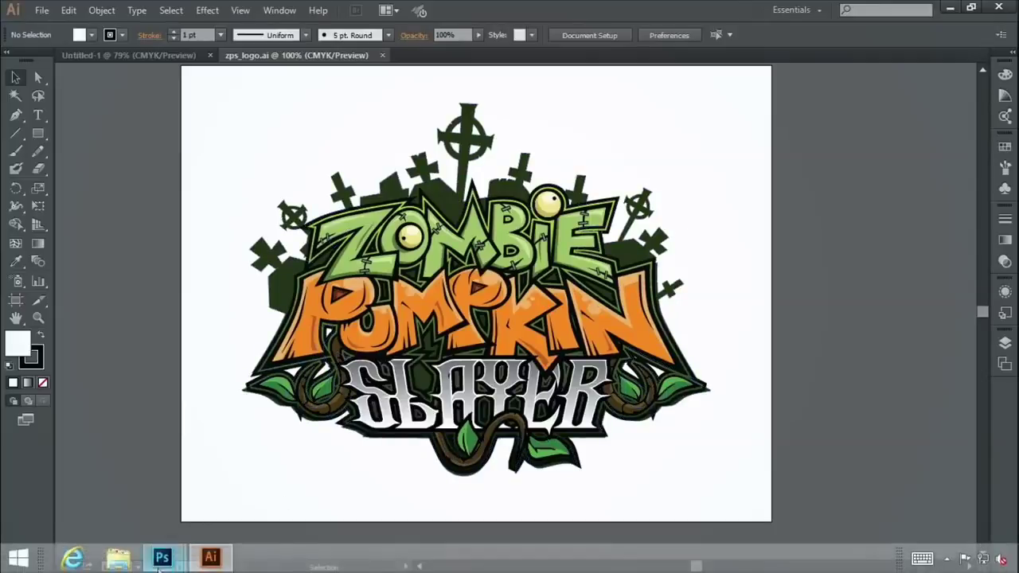
pyautogui.click(105, 486)
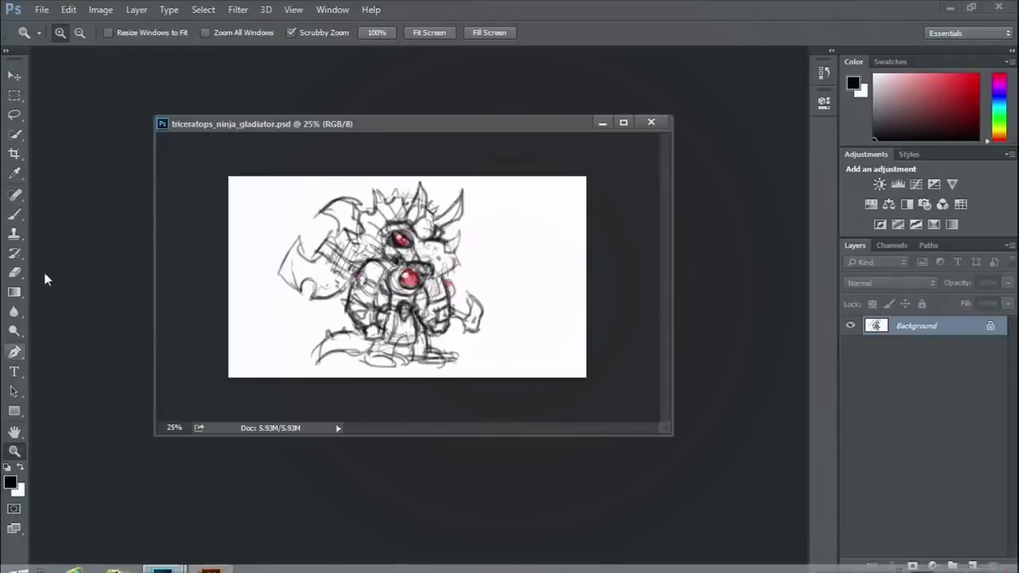
pyautogui.click(44, 12)
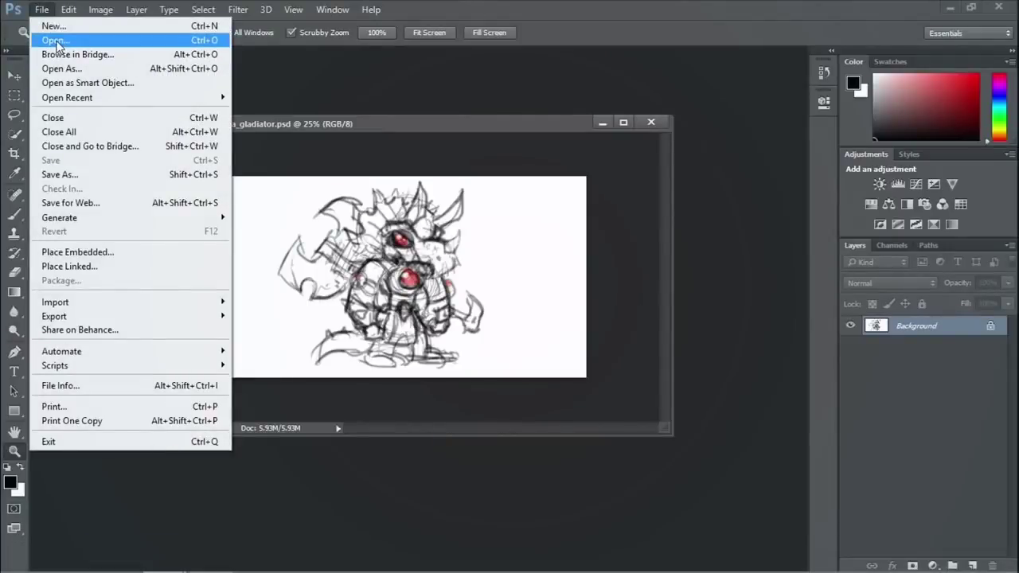
pyautogui.click(56, 41)
pyautogui.click(313, 215)
pyautogui.click(285, 231)
pyautogui.click(387, 332)
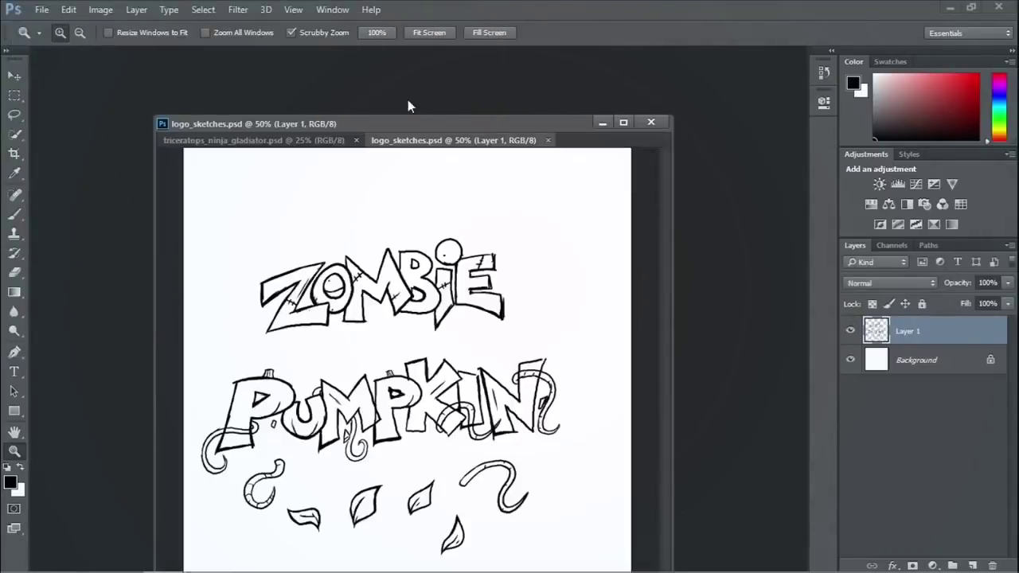
pyautogui.moveTo(413, 121); pyautogui.dragTo(433, 67)
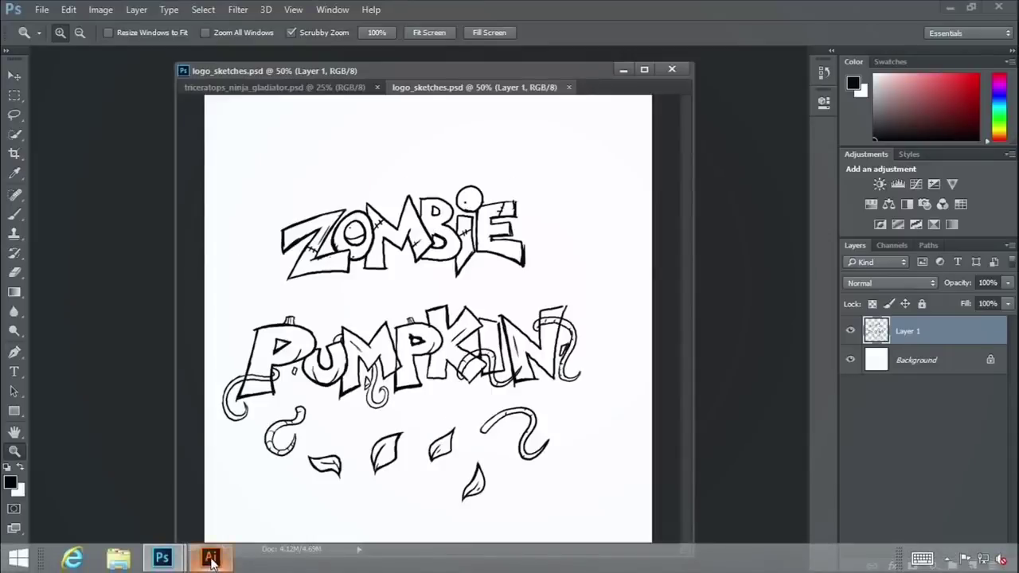
# Step: Select the whole area of the ZOMBIE and PUMPKIN lettering, vines and leaves with the Rectangular Marquee tool
pyautogui.moveTo(210, 557)
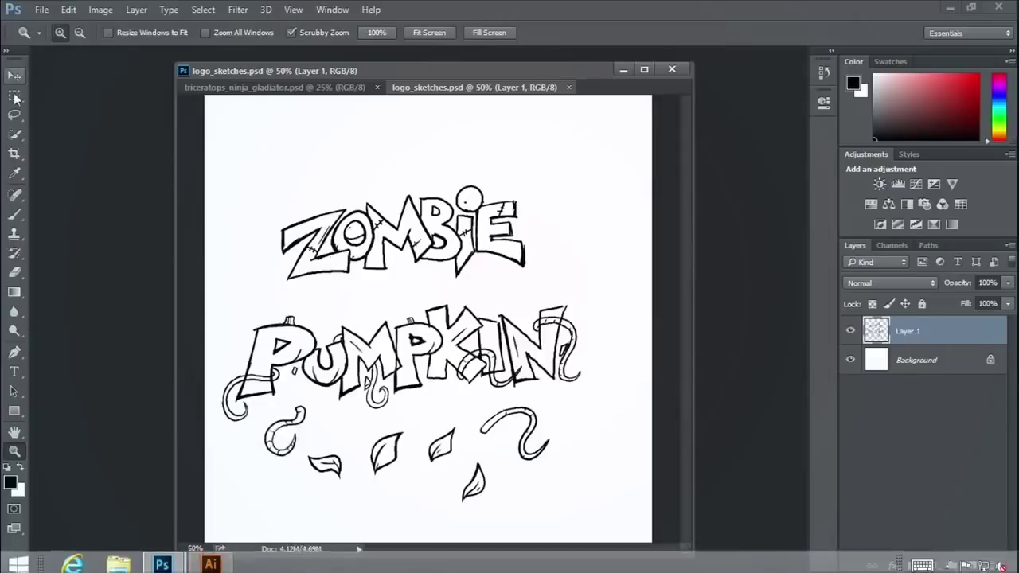
pyautogui.press('m')
pyautogui.moveTo(570, 165); pyautogui.dragTo(256, 295)
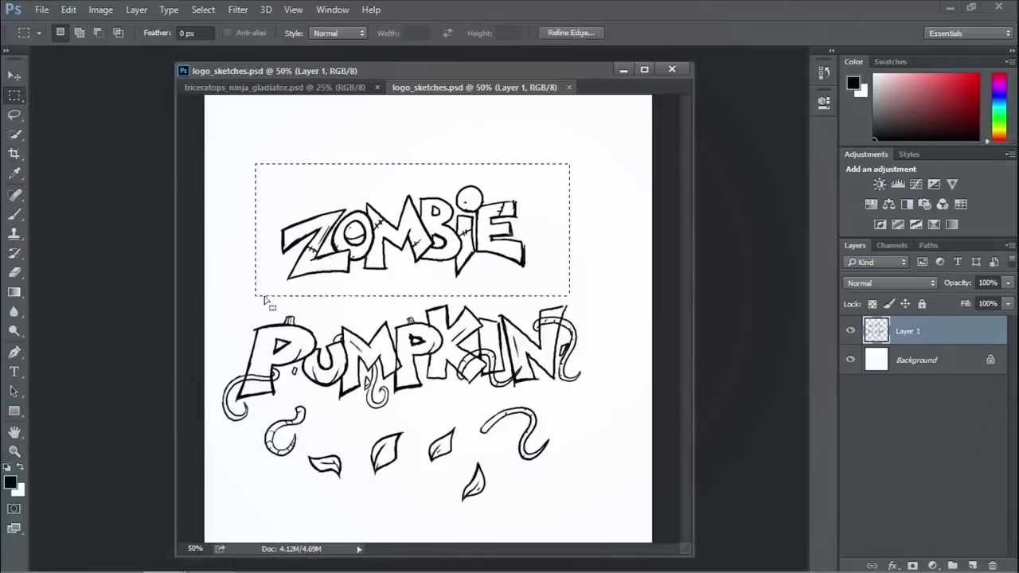
pyautogui.click(593, 177)
pyautogui.moveTo(613, 157); pyautogui.dragTo(216, 517)
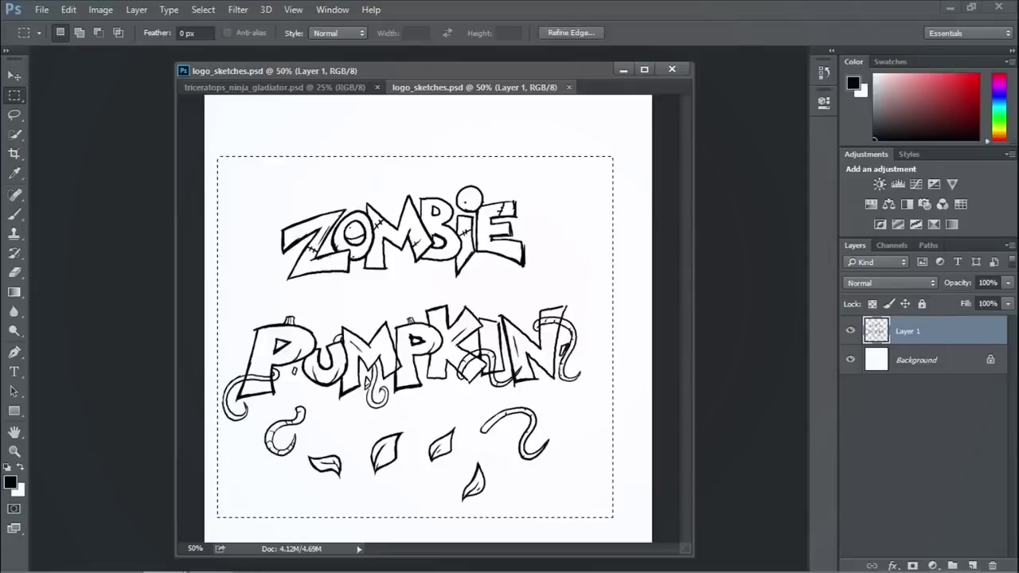
# Step: Switch to Illustrator, paste the copied lettering sketch into zps_logo.ai, and place it beside the finished logo's artboard
pyautogui.click(210, 557)
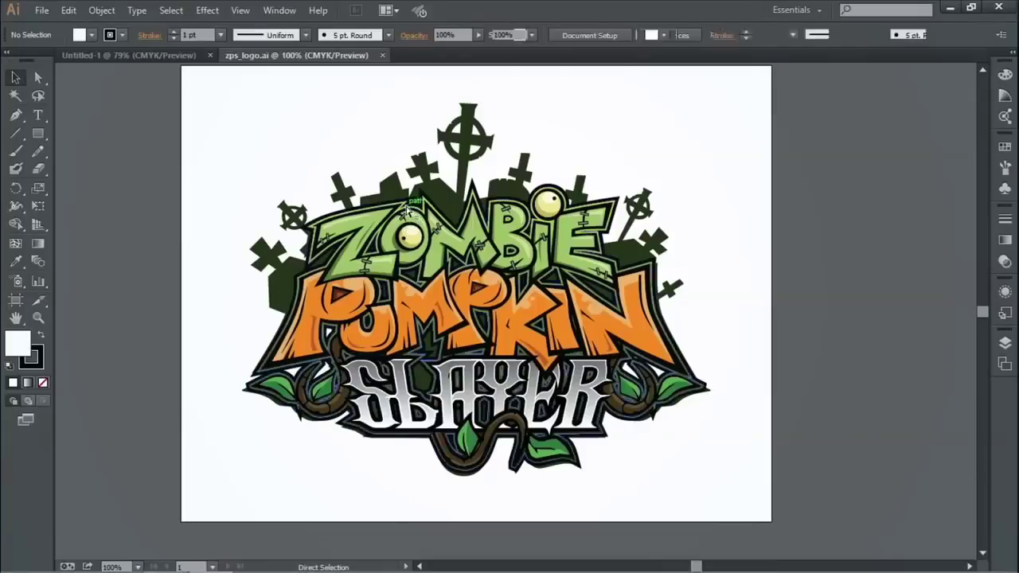
pyautogui.hotkey('ctrl', 'v')
pyautogui.click(38, 322)
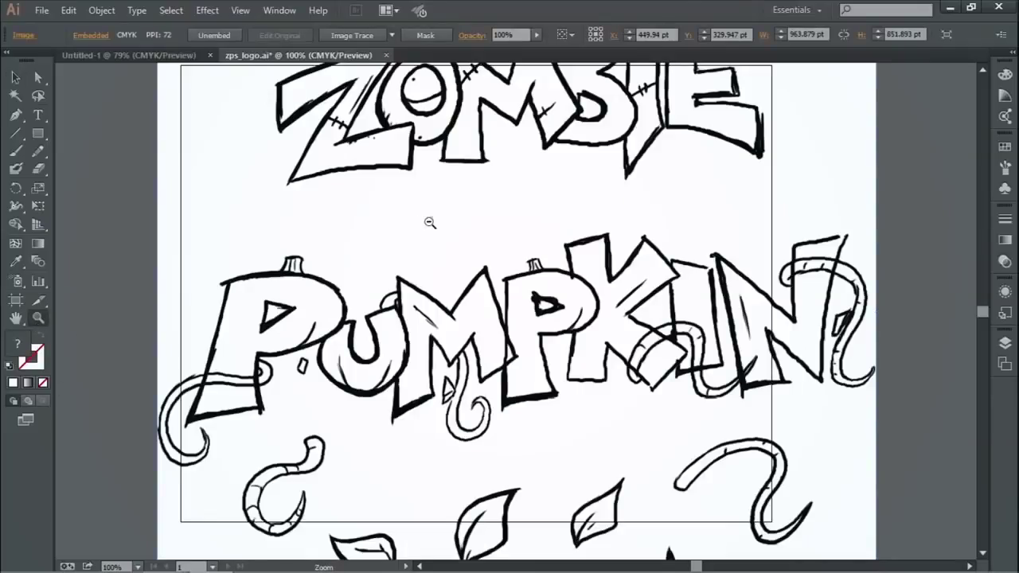
pyautogui.keyDown('alt'); pyautogui.click(430, 223); pyautogui.keyUp('alt')
pyautogui.keyDown('alt'); pyautogui.click(454, 228); pyautogui.keyUp('alt')
pyautogui.keyDown('alt'); pyautogui.click(544, 325); pyautogui.keyUp('alt')
pyautogui.moveTo(565, 339); pyautogui.dragTo(492, 301)
pyautogui.press('v')
pyautogui.moveTo(434, 286); pyautogui.dragTo(186, 279)
pyautogui.moveTo(385, 285); pyautogui.dragTo(456, 260)
# Step: Examine the pasted ZOMBIE lettering sketch up close and compare it with the finished logo
pyautogui.click(39, 318)
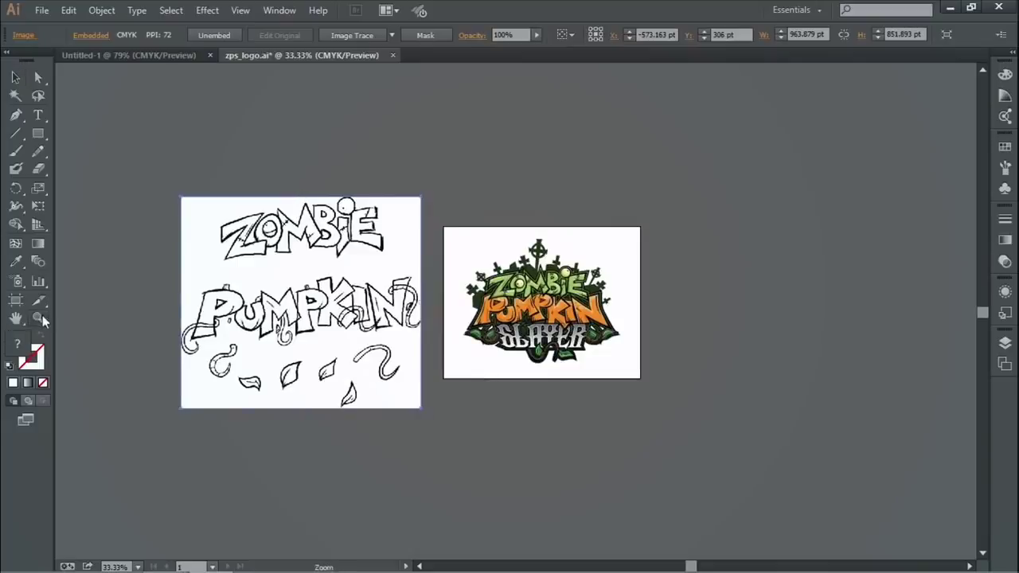
pyautogui.click(342, 227)
pyautogui.moveTo(572, 326); pyautogui.dragTo(452, 215)
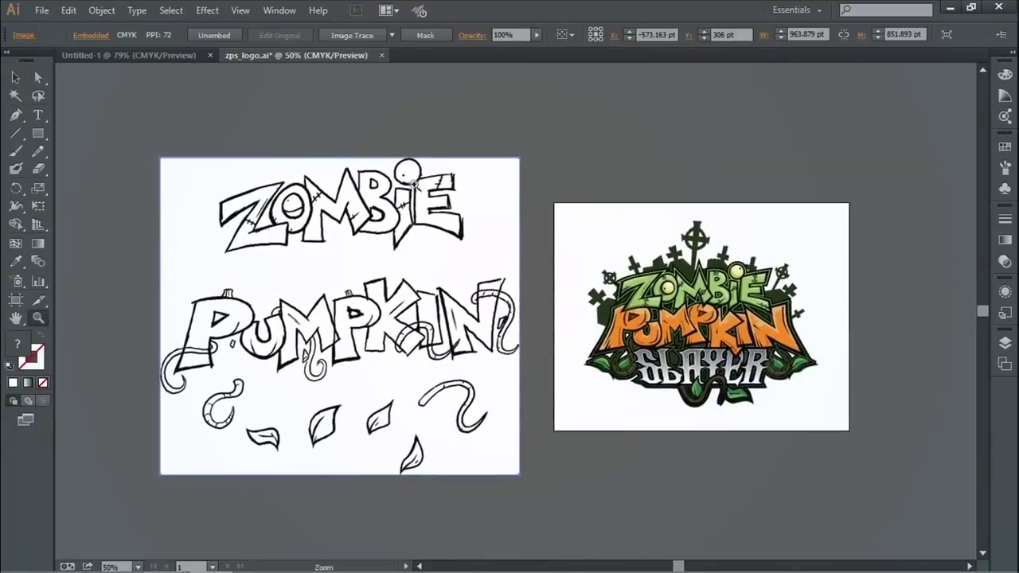
pyautogui.click(436, 194)
pyautogui.click(525, 342)
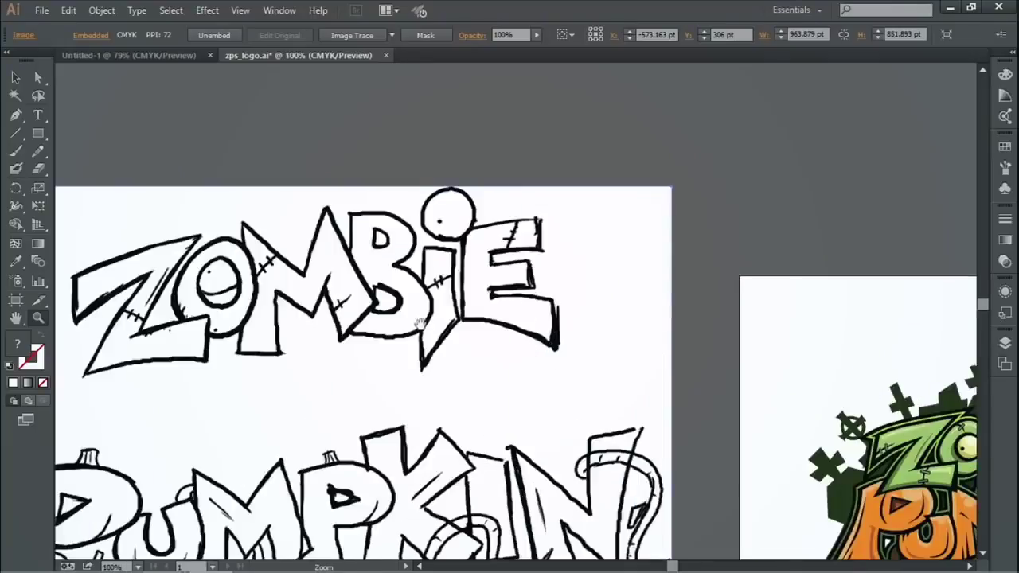
pyautogui.moveTo(472, 328); pyautogui.dragTo(524, 331)
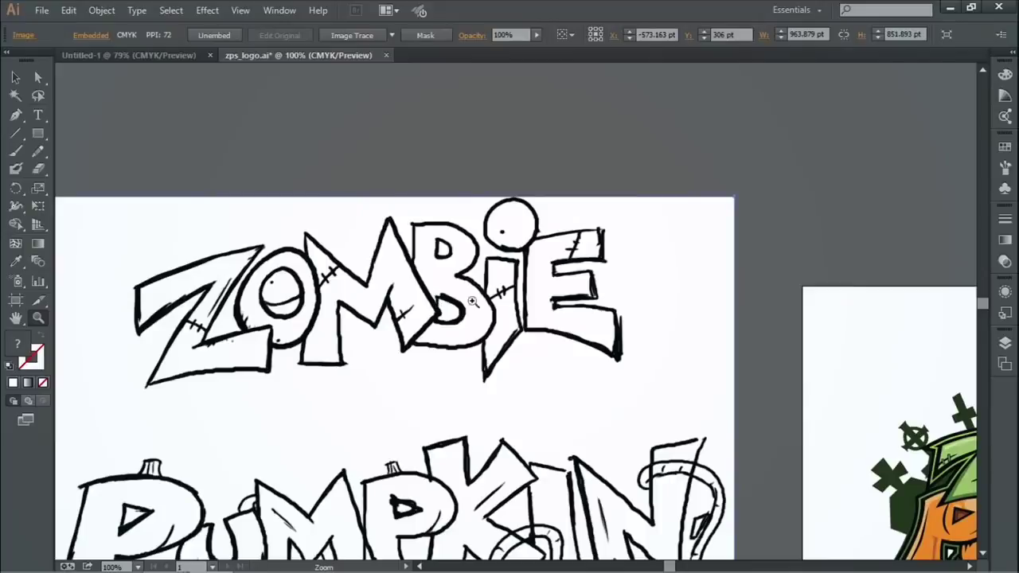
pyautogui.scroll(-4, 510, 300)
pyautogui.hscroll(5, 510, 299)
pyautogui.hscroll(5, 532, 234)
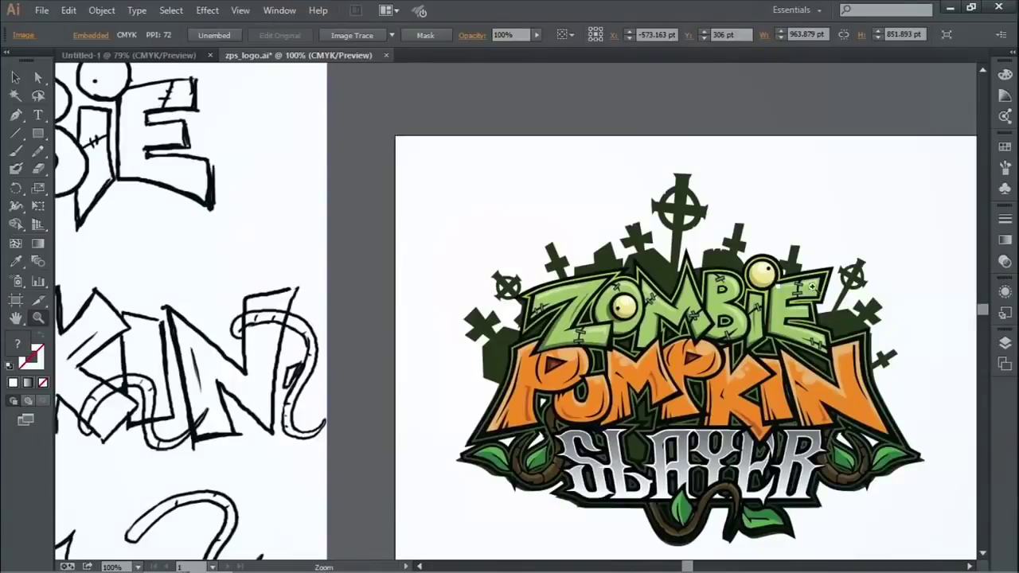
pyautogui.scroll(4, 706, 316)
pyautogui.hscroll(-12, 705, 317)
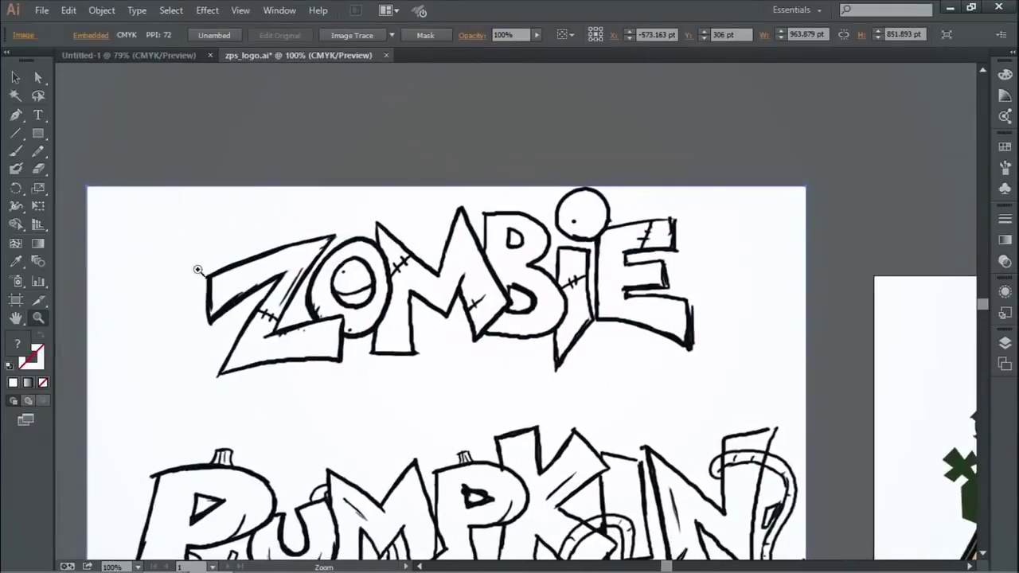
pyautogui.moveTo(709, 348); pyautogui.dragTo(754, 352)
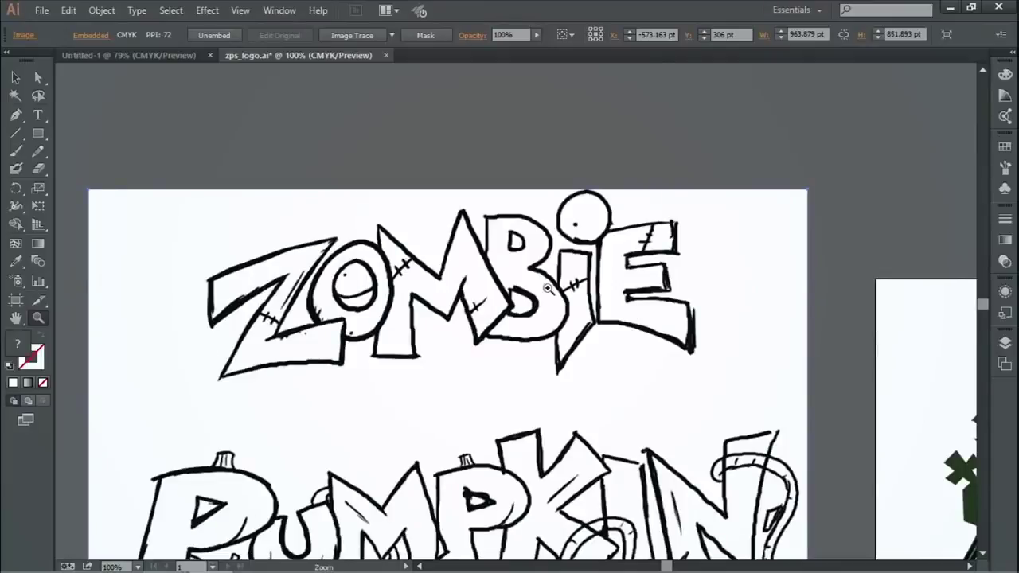
# Step: Examine the finished logo's lettering, vines, leaves and gravestones against the PUMPKIN part of the sketch
pyautogui.moveTo(795, 302); pyautogui.dragTo(181, 160)
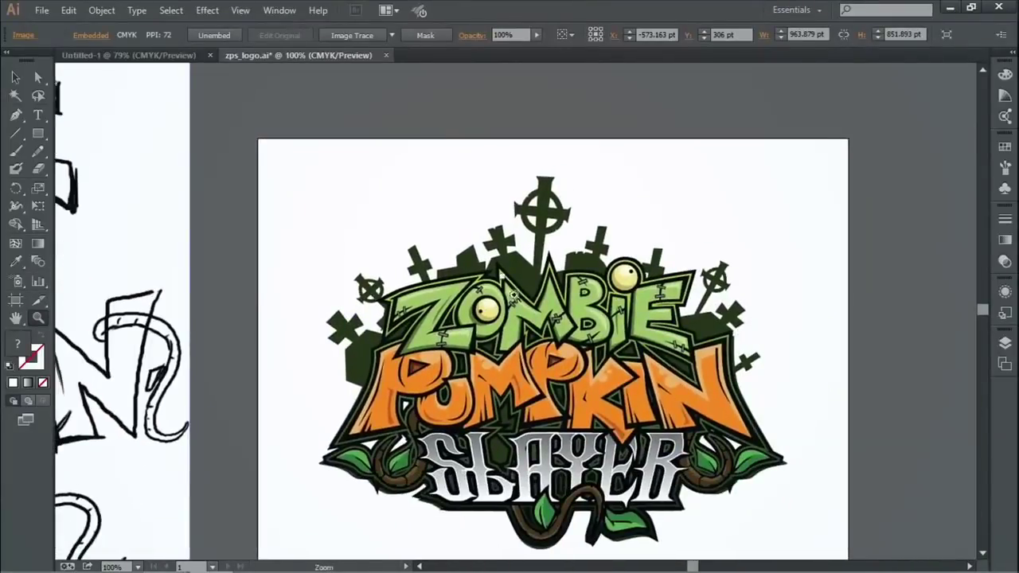
pyautogui.moveTo(87, 199)
pyautogui.mouseDown()
pyautogui.moveTo(610, 264)
pyautogui.moveTo(239, 249)
pyautogui.mouseUp()
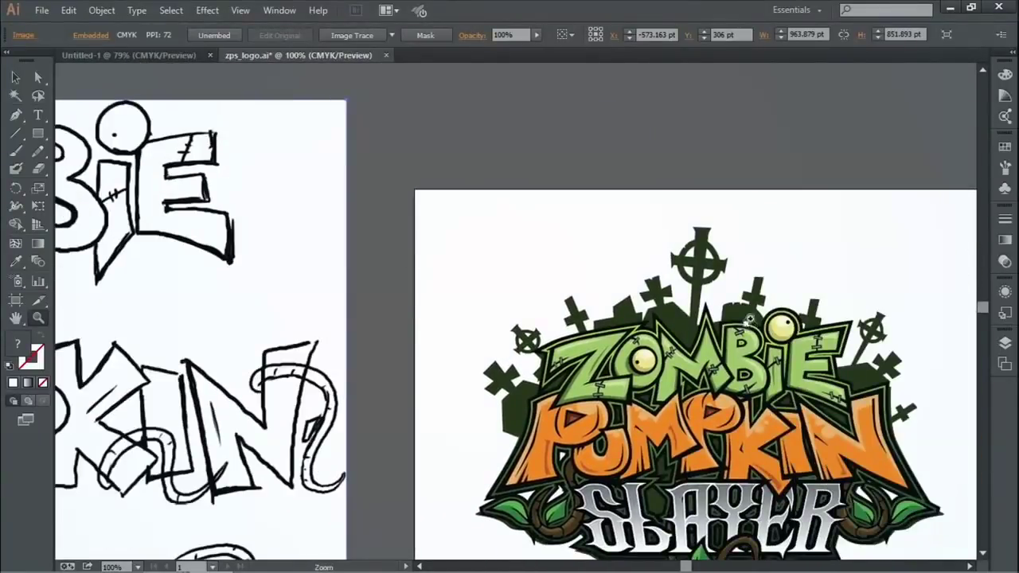
pyautogui.moveTo(719, 413); pyautogui.dragTo(592, 294)
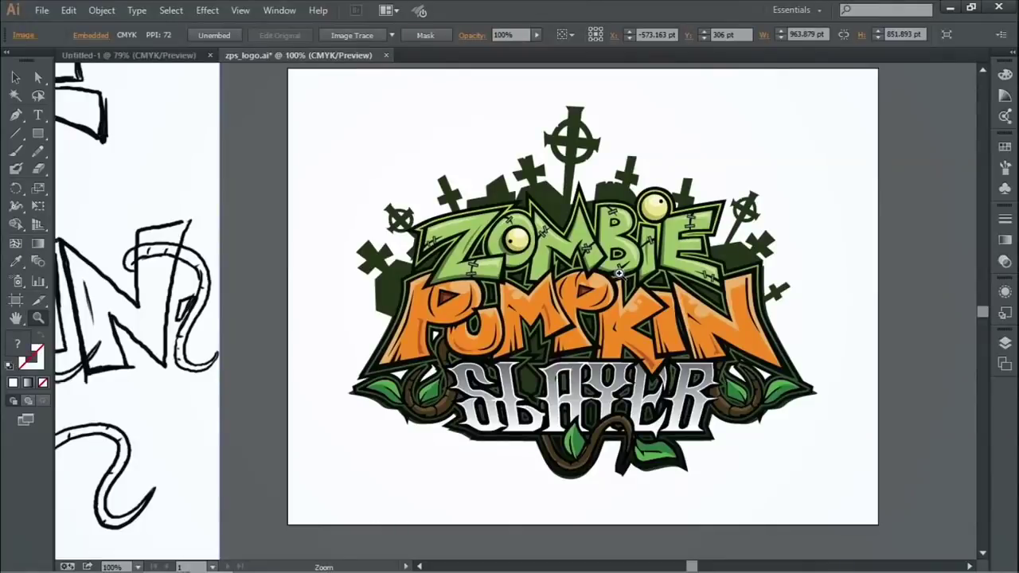
pyautogui.moveTo(501, 191); pyautogui.dragTo(630, 199)
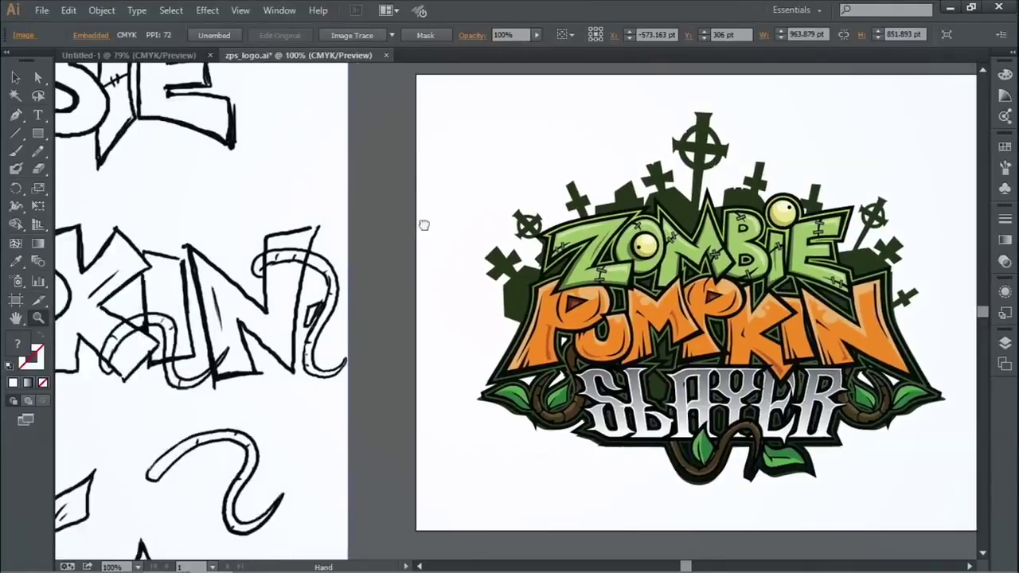
pyautogui.moveTo(423, 225); pyautogui.dragTo(617, 216)
pyautogui.moveTo(415, 250)
pyautogui.mouseDown()
pyautogui.moveTo(663, 224)
pyautogui.moveTo(695, 260)
pyautogui.moveTo(721, 256)
pyautogui.moveTo(709, 266)
pyautogui.moveTo(603, 253)
pyautogui.moveTo(897, 285)
pyautogui.moveTo(507, 271)
pyautogui.moveTo(819, 246)
pyautogui.moveTo(810, 240)
pyautogui.moveTo(275, 265)
pyautogui.mouseUp()
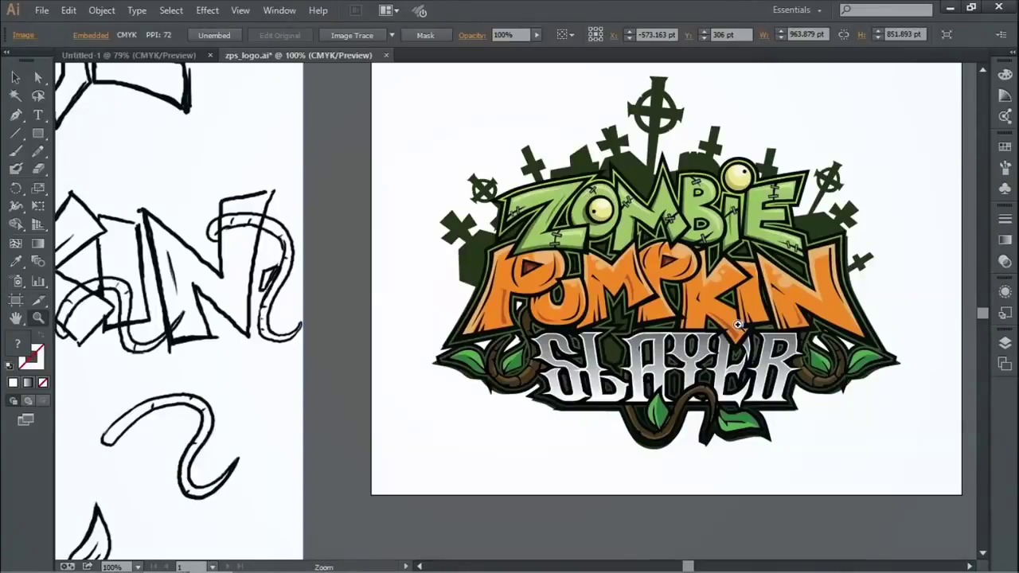
pyautogui.moveTo(385, 323)
pyautogui.mouseDown()
pyautogui.moveTo(673, 273)
pyautogui.moveTo(718, 254)
pyautogui.mouseUp()
pyautogui.moveTo(486, 267); pyautogui.dragTo(674, 273)
pyautogui.moveTo(780, 286); pyautogui.dragTo(443, 298)
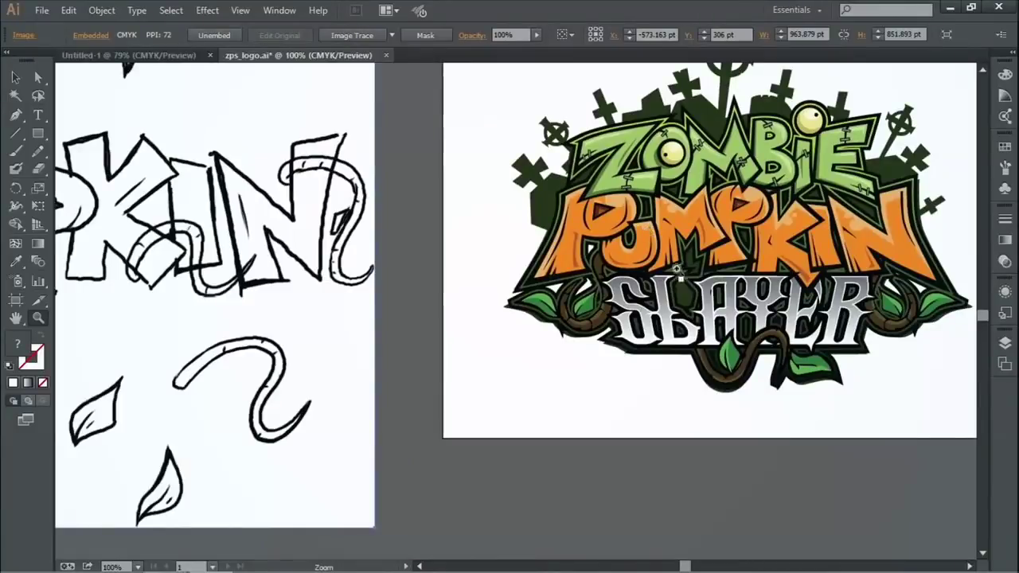
pyautogui.moveTo(863, 218); pyautogui.dragTo(636, 266)
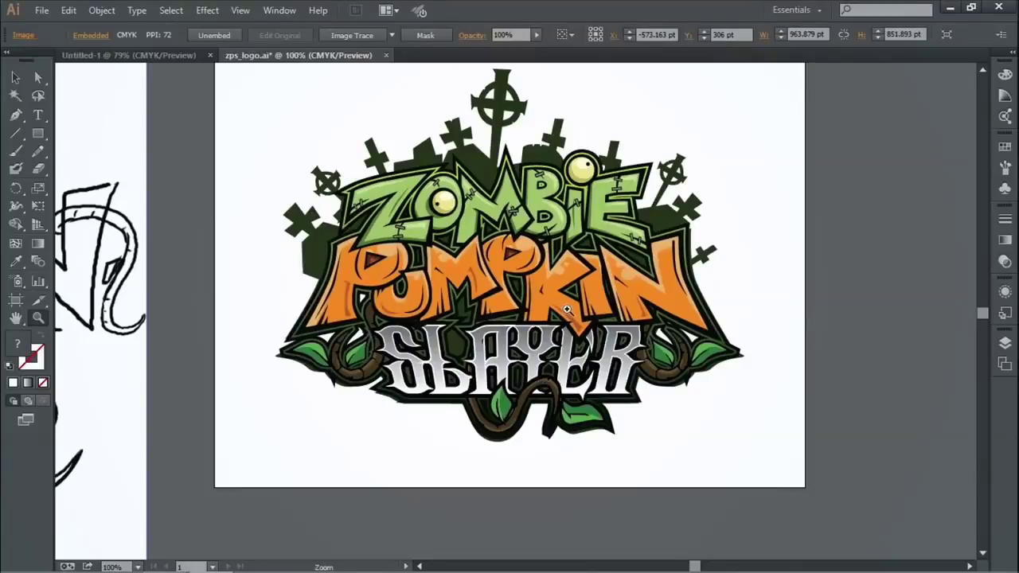
pyautogui.moveTo(595, 241); pyautogui.dragTo(643, 238)
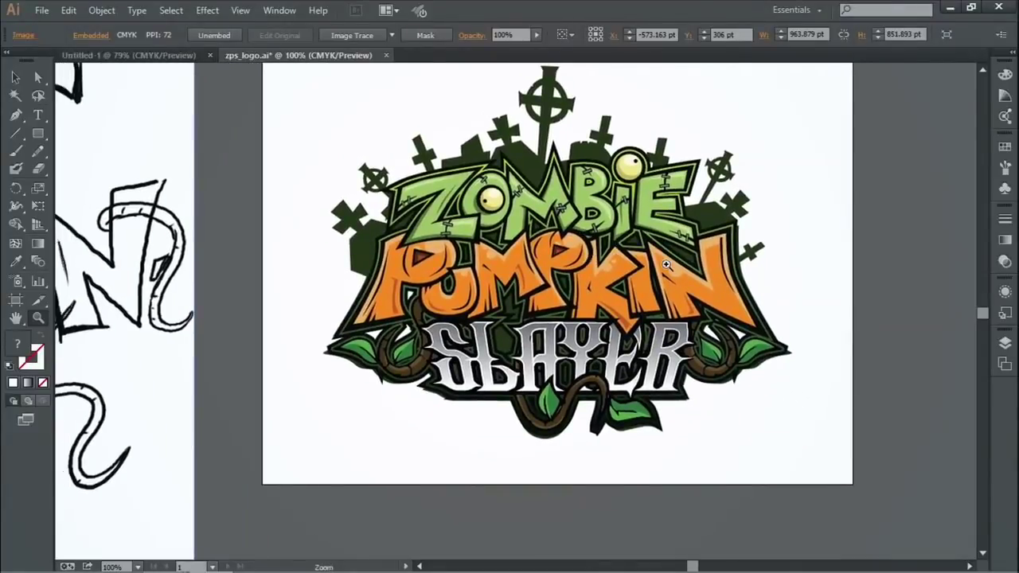
pyautogui.moveTo(700, 194); pyautogui.dragTo(680, 232)
# Step: Move the pasted sketch image closer to the finished logo's artboard
pyautogui.keyDown('alt'); pyautogui.click(627, 232); pyautogui.keyUp('alt')
pyautogui.keyDown('alt'); pyautogui.click(512, 259); pyautogui.keyUp('alt')
pyautogui.moveTo(338, 349); pyautogui.dragTo(494, 304)
pyautogui.click(16, 78)
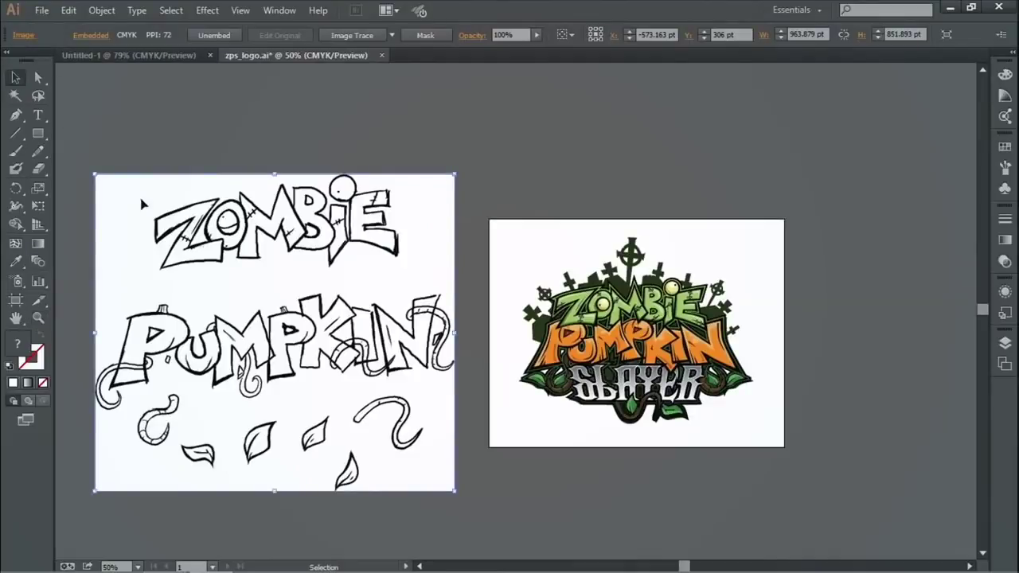
pyautogui.moveTo(324, 253); pyautogui.dragTo(356, 237)
# Step: Display the document's layers and turn Layer 1 into a template
pyautogui.click(279, 10)
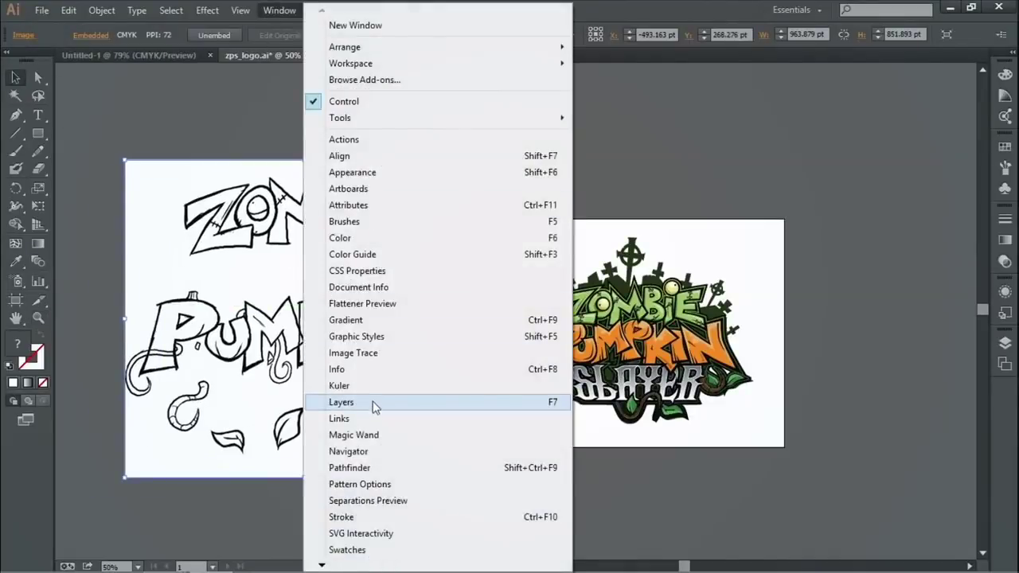
pyautogui.click(350, 402)
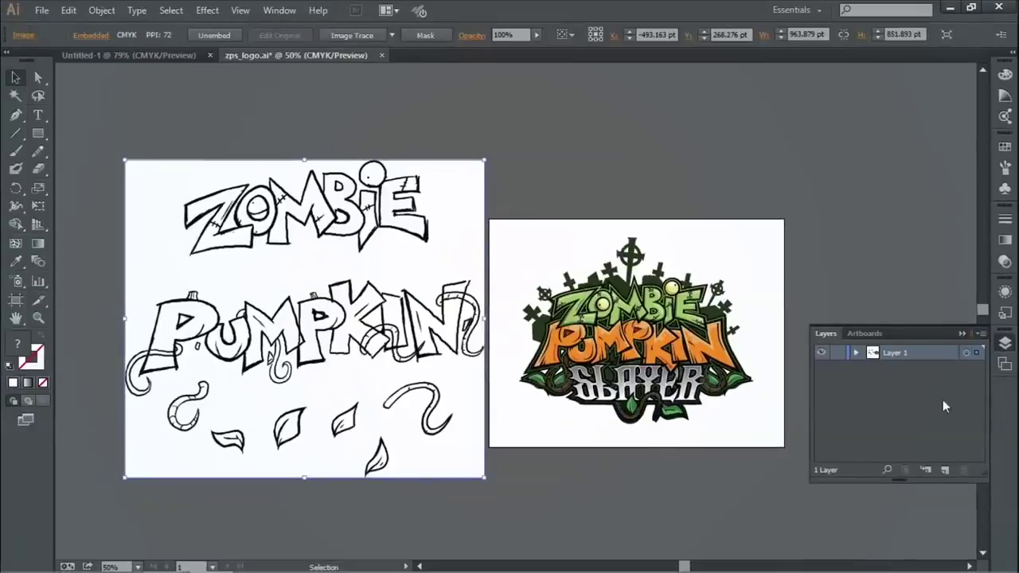
pyautogui.click(1013, 265)
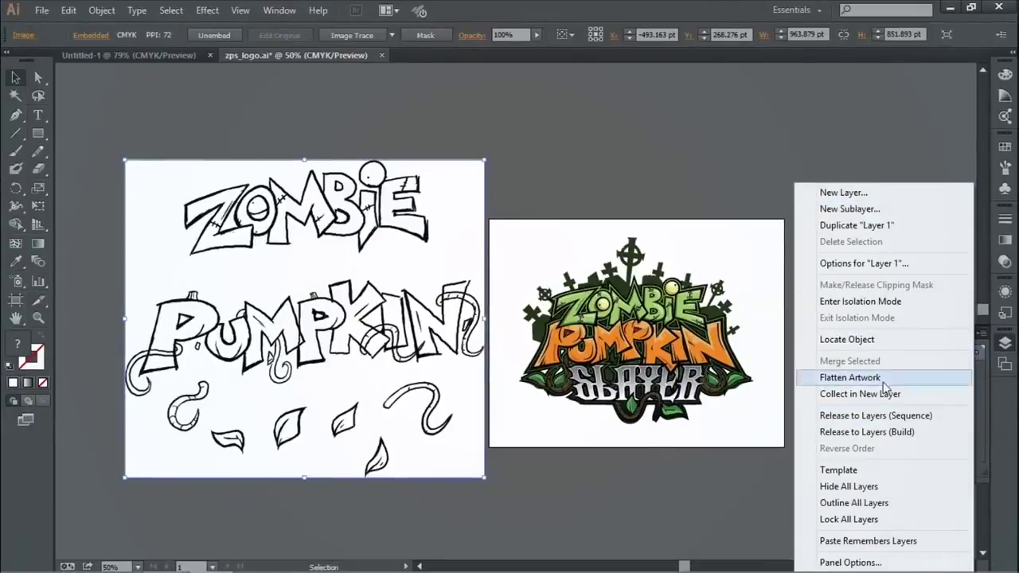
pyautogui.click(851, 470)
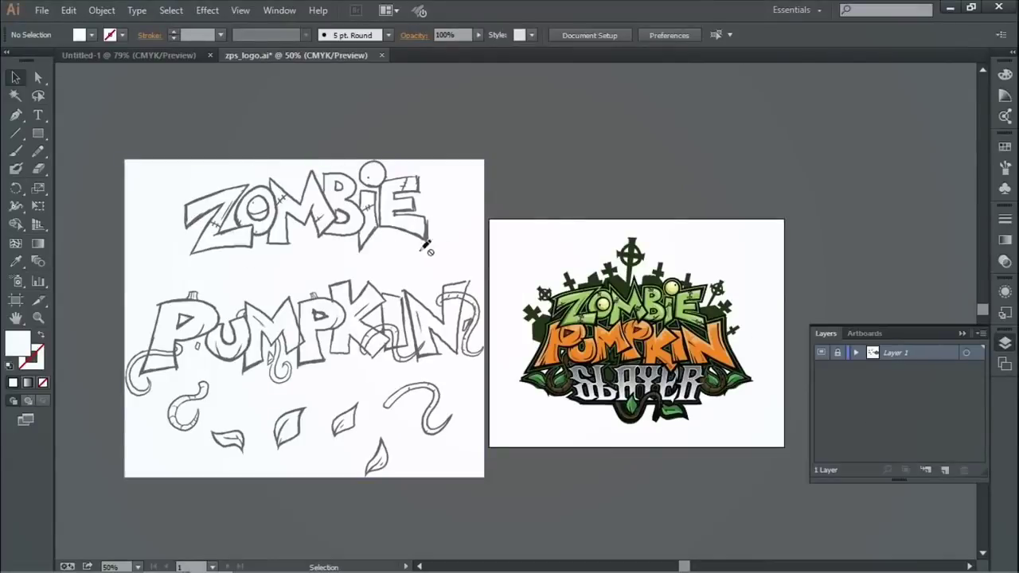
# Step: Add a new layer above the template layer, keeping the default layer options
pyautogui.click(981, 334)
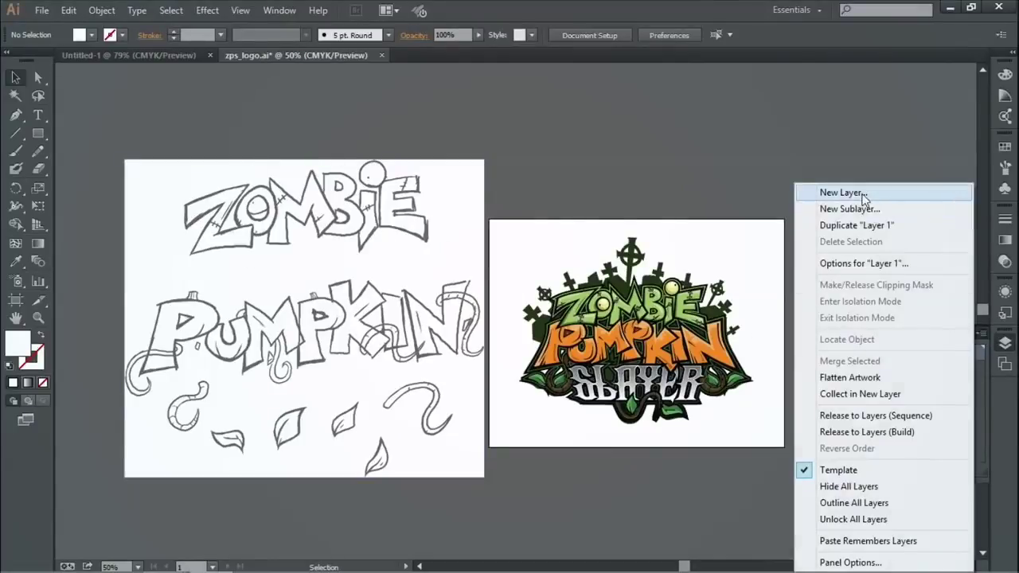
pyautogui.click(828, 194)
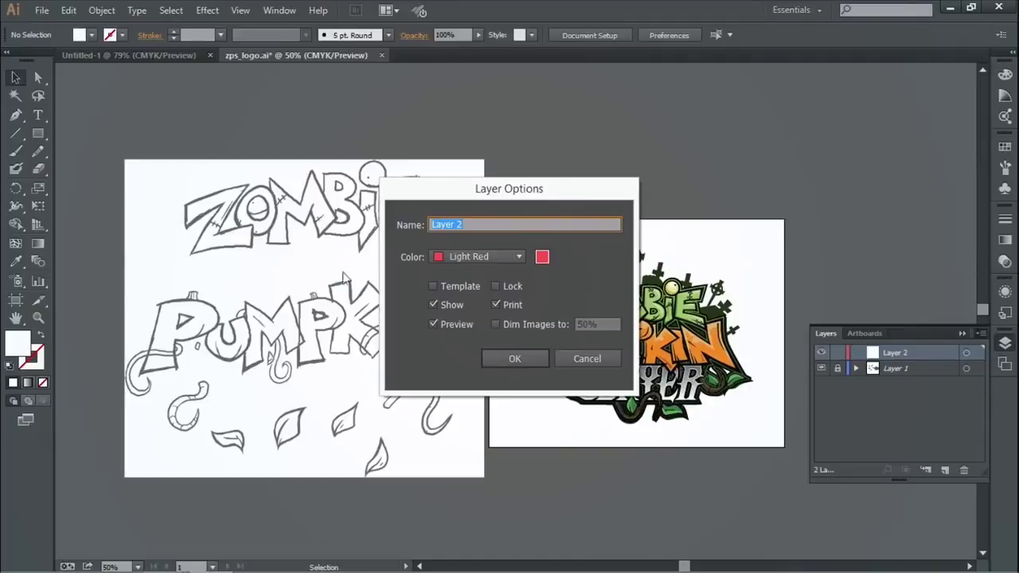
pyautogui.click(516, 358)
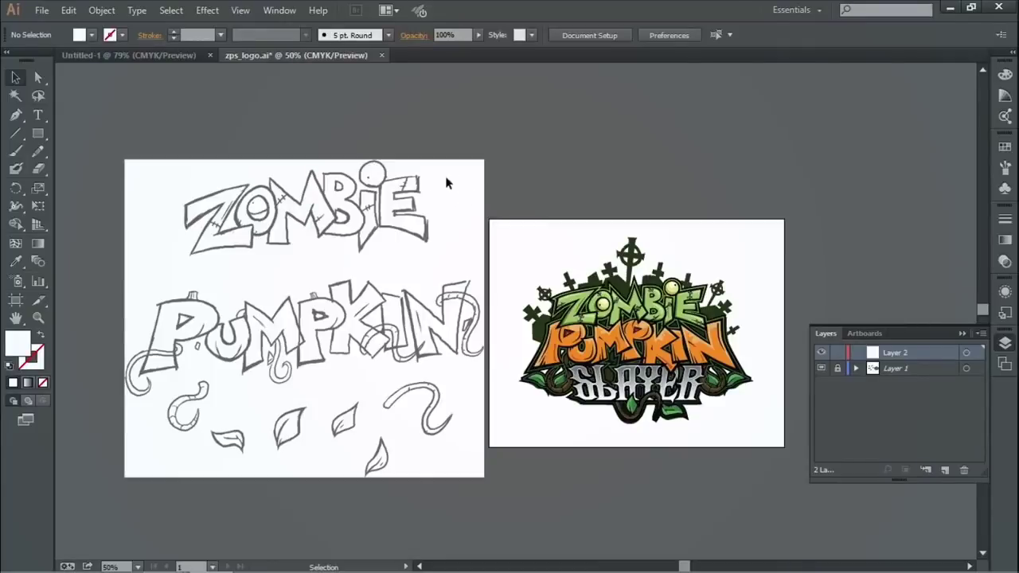
# Step: Get the Pen tool ready over the ZOMBIE sketch with the fill color set to black (000000)
pyautogui.moveTo(430, 212); pyautogui.dragTo(420, 209)
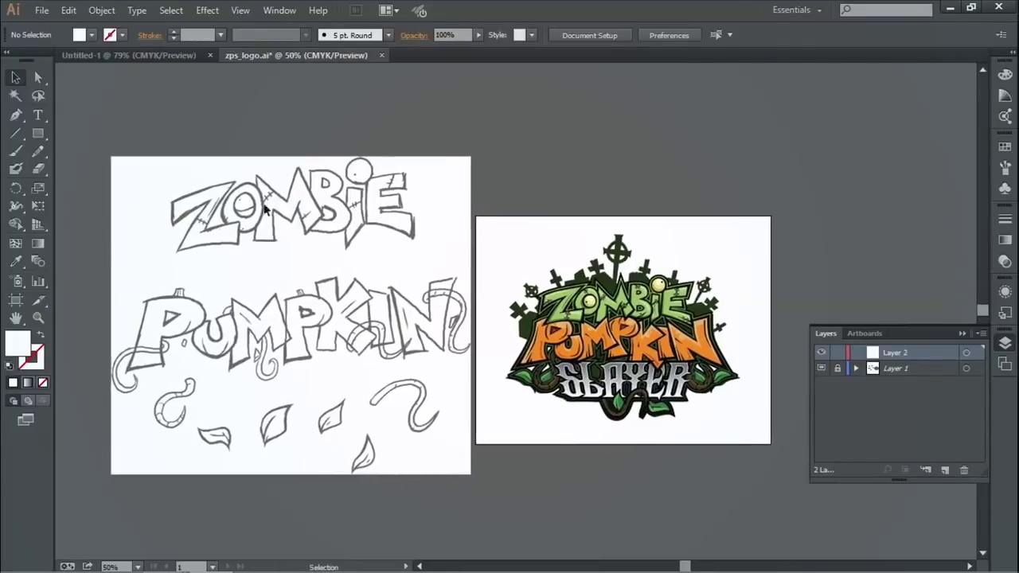
pyautogui.click(39, 317)
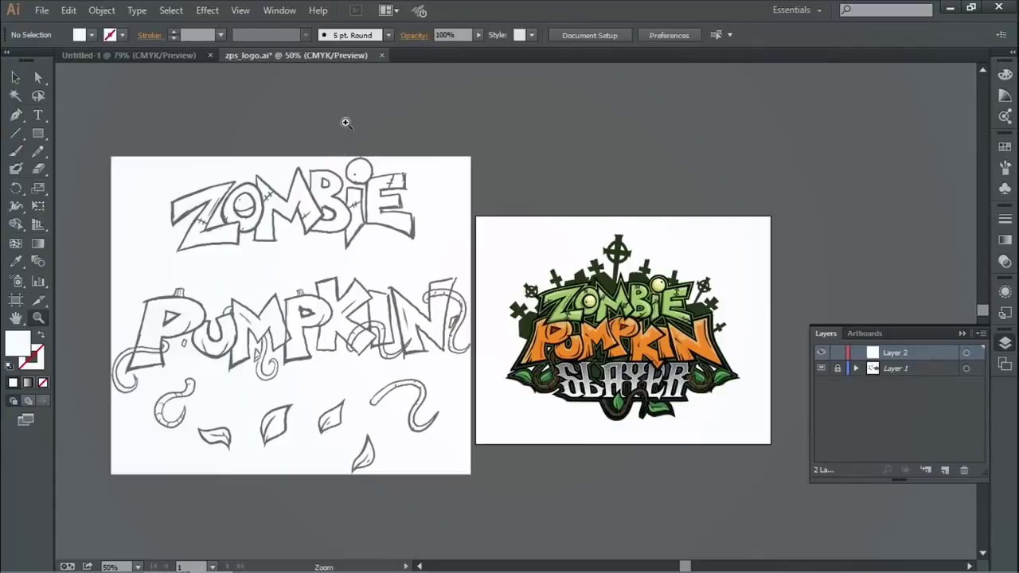
pyautogui.click(217, 194)
pyautogui.click(625, 293)
pyautogui.moveTo(519, 395); pyautogui.dragTo(510, 344)
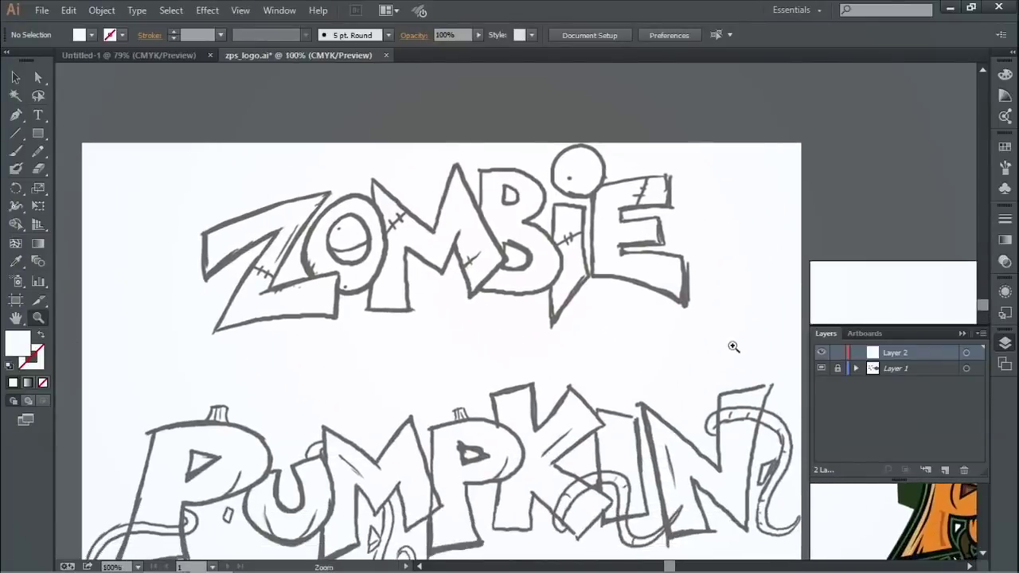
pyautogui.click(15, 114)
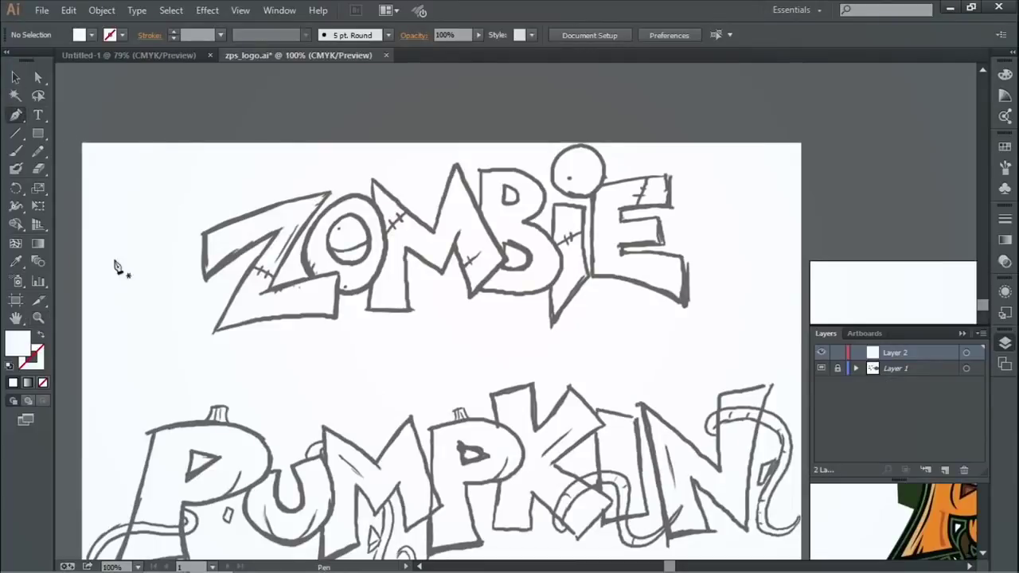
pyautogui.doubleClick(20, 348)
pyautogui.write('000000')
pyautogui.press('Return')
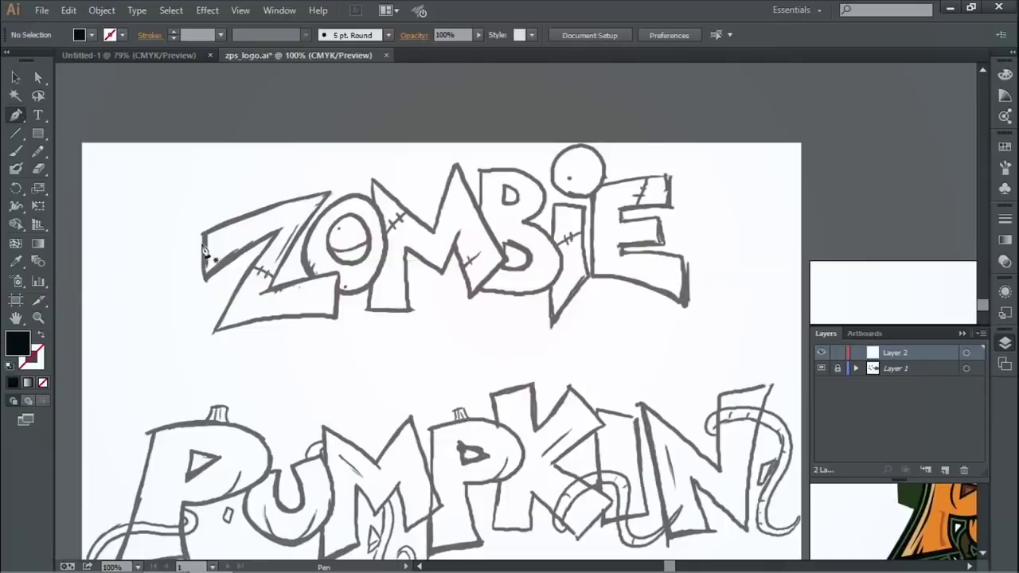
# Step: Trace the letter Z of the ZOMBIE sketch with the Pen tool as a closed, straight-sided black shape
pyautogui.click(202, 234)
pyautogui.click(201, 280)
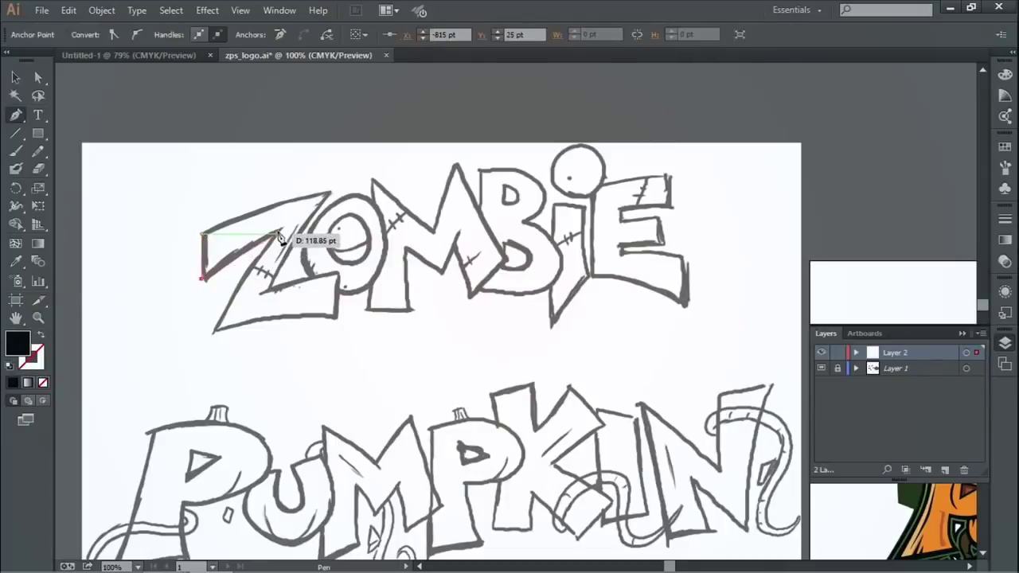
pyautogui.click(279, 233)
pyautogui.click(213, 329)
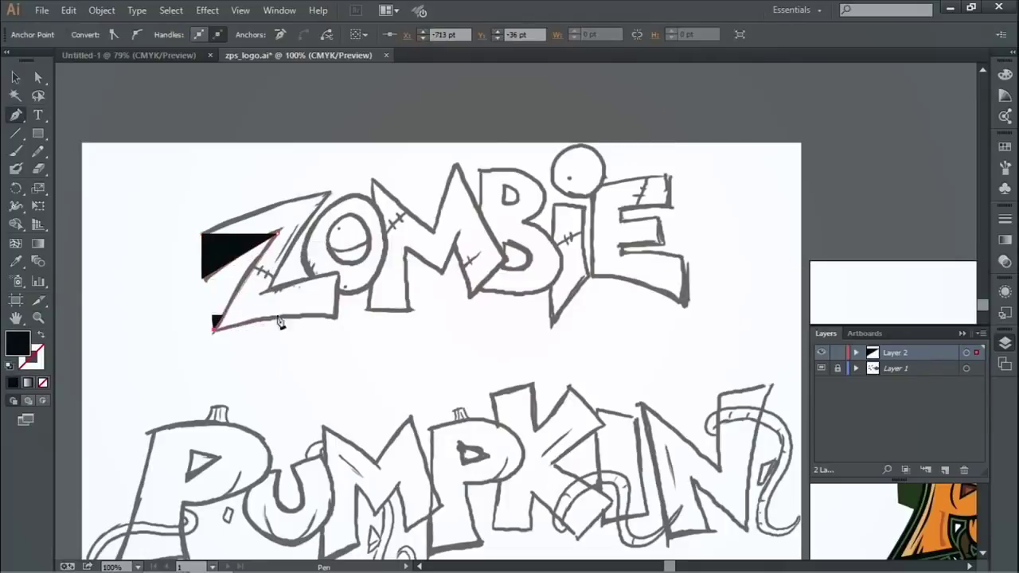
pyautogui.click(338, 318)
pyautogui.click(338, 273)
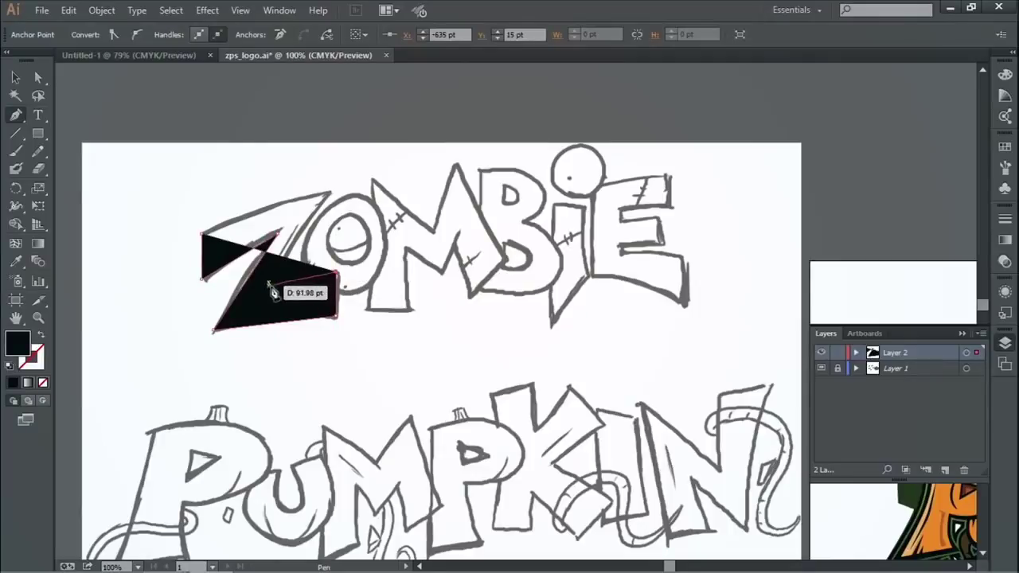
pyautogui.click(269, 289)
pyautogui.click(330, 192)
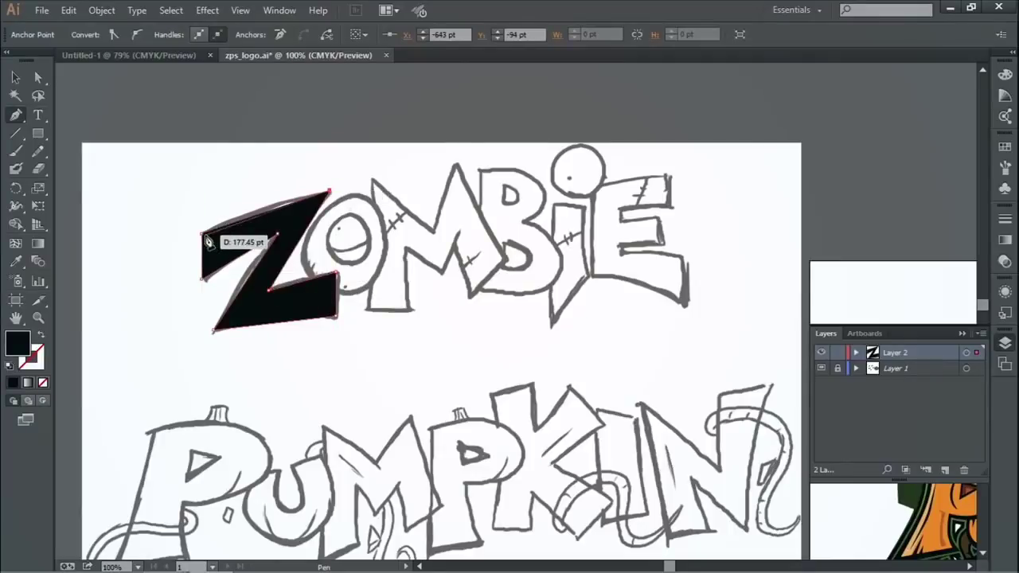
pyautogui.click(204, 237)
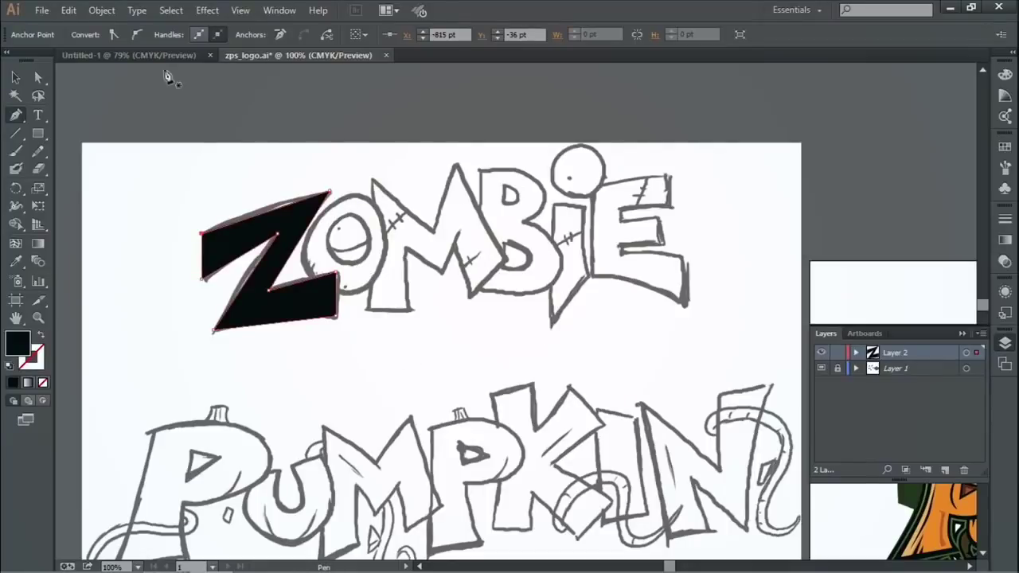
# Step: Move the black Z shape off its sketch onto the empty canvas left of the artboard
pyautogui.click(15, 77)
pyautogui.moveTo(294, 232); pyautogui.dragTo(146, 215)
pyautogui.moveTo(268, 257); pyautogui.dragTo(499, 266)
pyautogui.moveTo(341, 301); pyautogui.dragTo(224, 321)
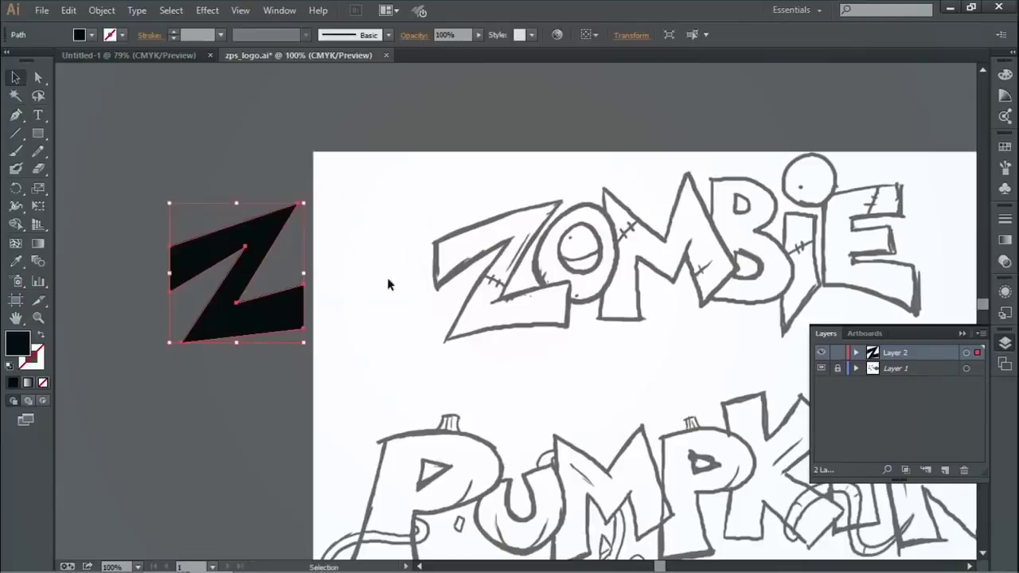
pyautogui.moveTo(386, 277); pyautogui.dragTo(222, 304)
pyautogui.moveTo(166, 168); pyautogui.dragTo(279, 170)
# Step: Draw a black ellipse over the letter O of the ZOMBIE sketch with the Ellipse tool
pyautogui.click(18, 116)
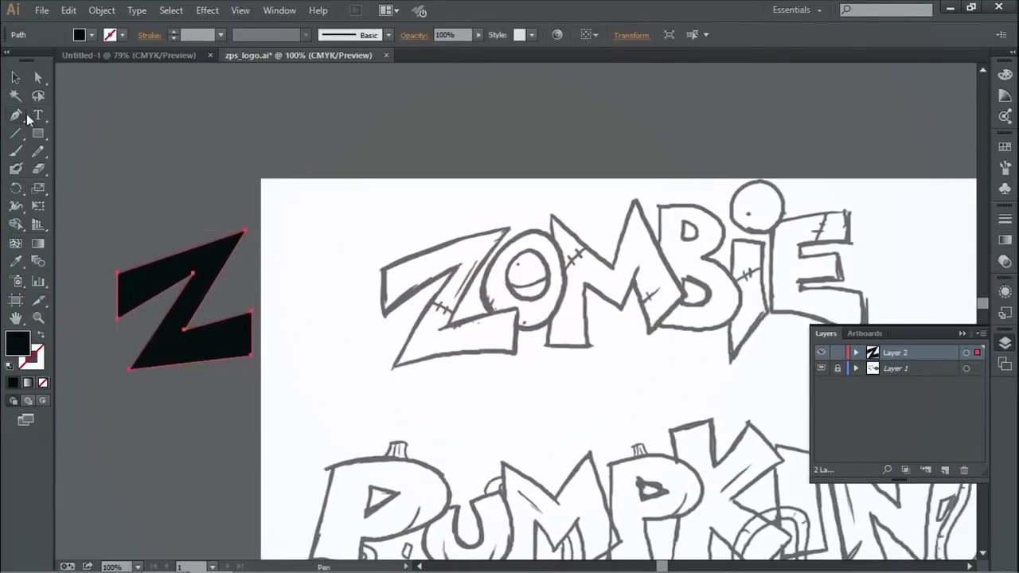
pyautogui.click(38, 134)
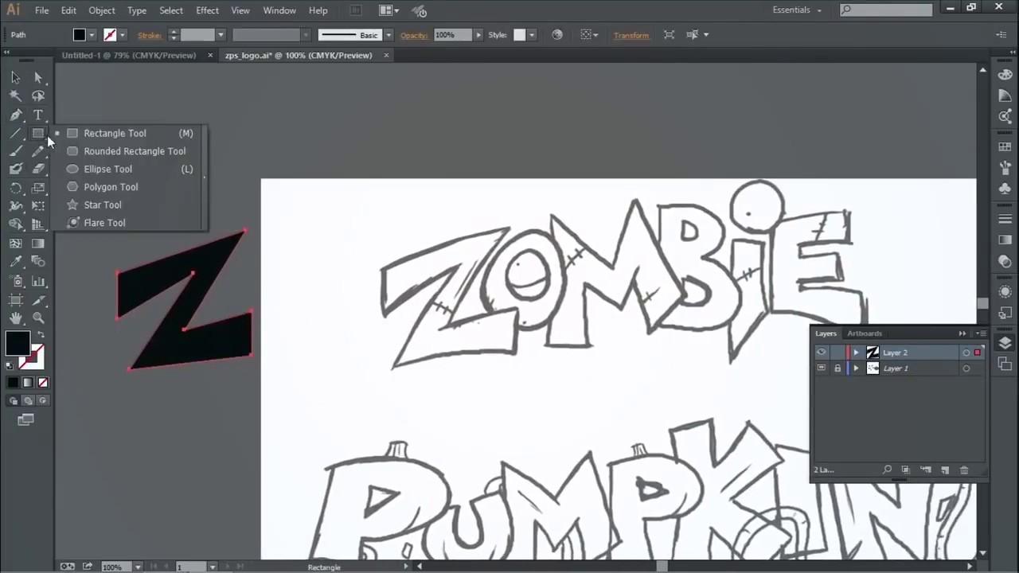
pyautogui.click(99, 168)
pyautogui.moveTo(567, 230)
pyautogui.mouseDown()
pyautogui.moveTo(446, 306)
pyautogui.moveTo(494, 320)
pyautogui.moveTo(486, 327)
pyautogui.mouseUp()
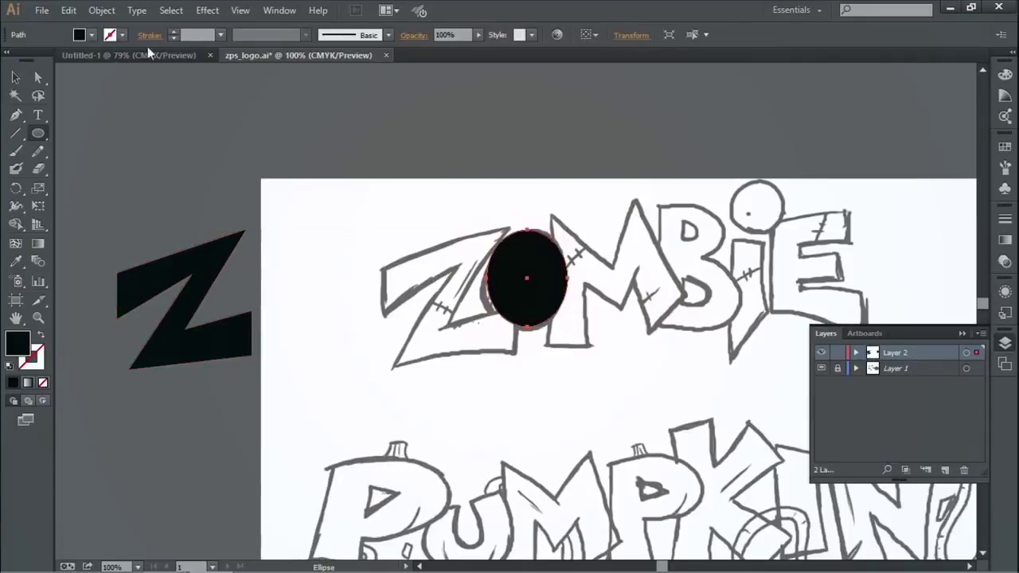
# Step: Shift the ellipse's top, bottom and left anchor points outward so it matches the uneven outline of the sketched O
pyautogui.click(37, 77)
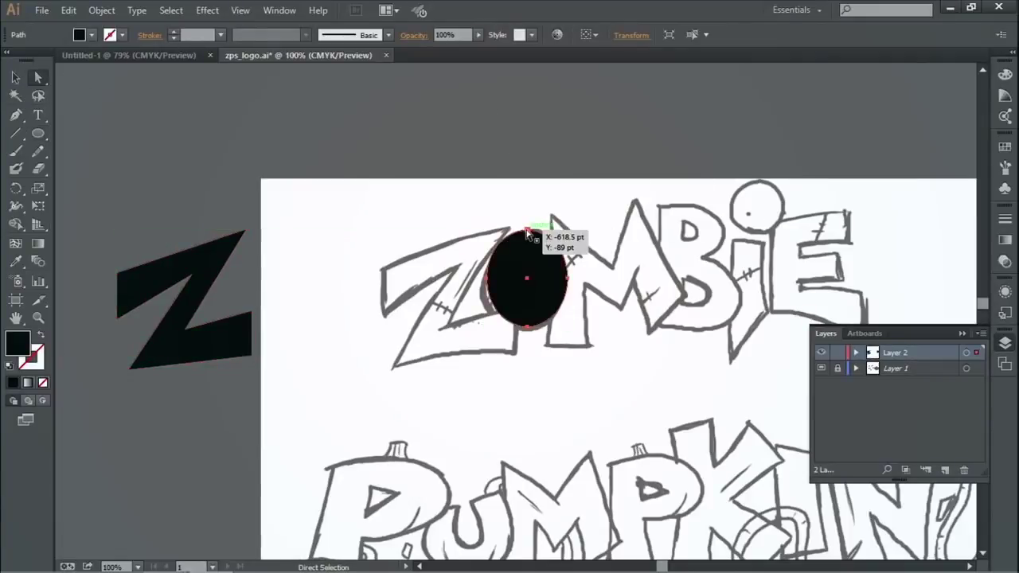
pyautogui.click(507, 169)
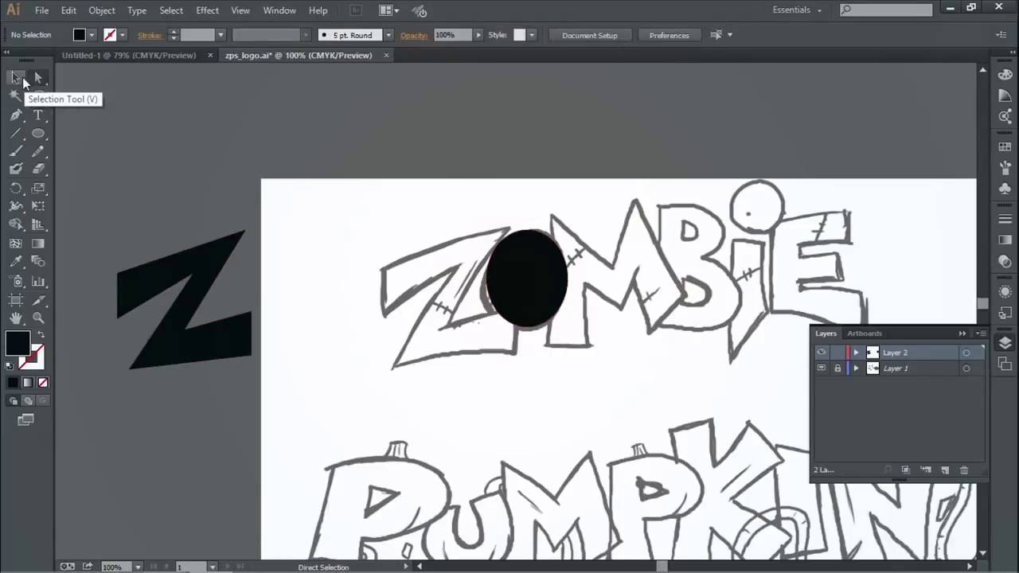
pyautogui.click(530, 255)
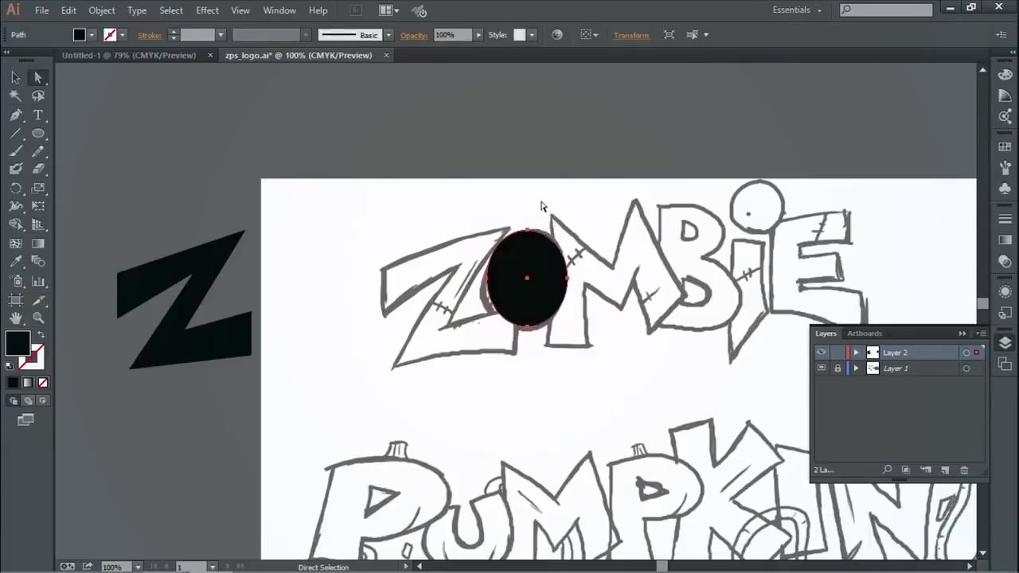
pyautogui.moveTo(528, 231)
pyautogui.mouseDown()
pyautogui.moveTo(546, 220)
pyautogui.moveTo(553, 227)
pyautogui.moveTo(534, 225)
pyautogui.mouseUp()
pyautogui.click(532, 226)
pyautogui.moveTo(527, 327); pyautogui.dragTo(527, 332)
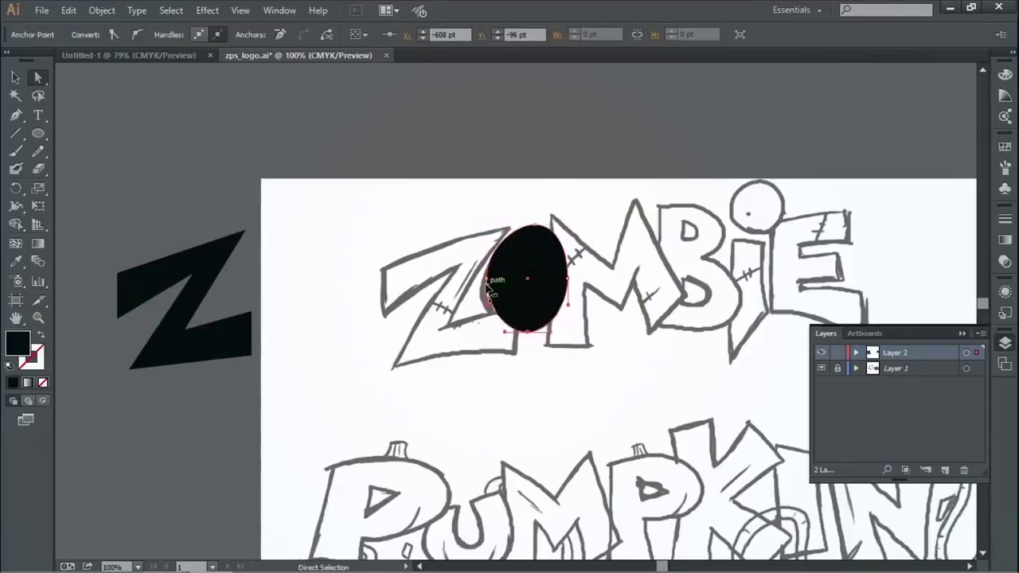
pyautogui.moveTo(487, 282); pyautogui.dragTo(480, 295)
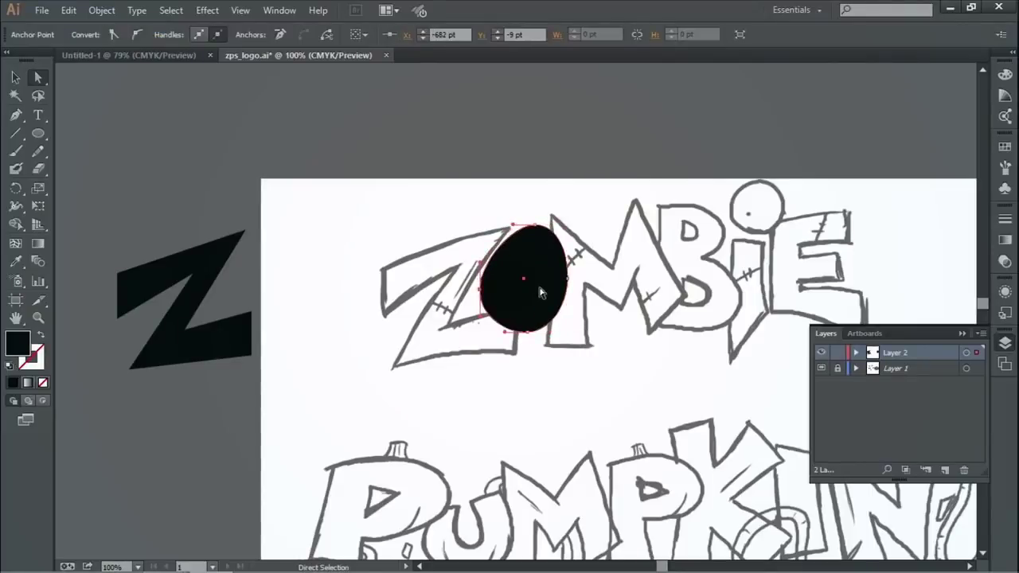
pyautogui.click(550, 298)
# Step: Move the black O shape off the sketch and place it just right of the Z shape
pyautogui.click(16, 78)
pyautogui.click(387, 143)
pyautogui.click(541, 296)
pyautogui.moveTo(536, 305); pyautogui.dragTo(307, 296)
pyautogui.moveTo(382, 285); pyautogui.dragTo(395, 241)
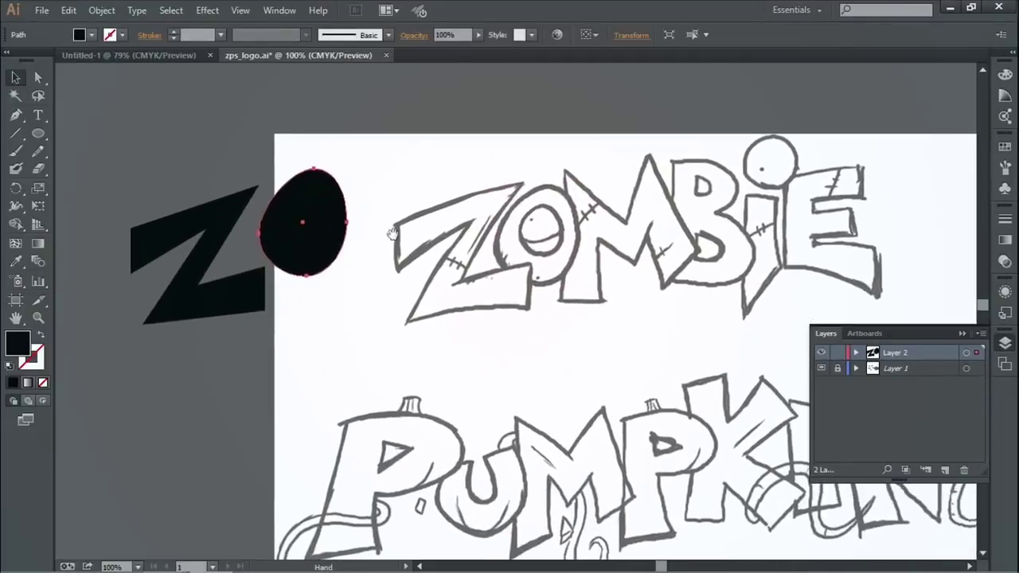
pyautogui.moveTo(336, 227); pyautogui.dragTo(355, 236)
pyautogui.click(429, 201)
pyautogui.moveTo(392, 207); pyautogui.dragTo(443, 221)
pyautogui.click(368, 253)
pyautogui.click(240, 303)
pyautogui.moveTo(350, 288); pyautogui.dragTo(351, 301)
# Step: Trace the letter M of the ZOMBIE sketch with the Pen tool as a closed, straight-sided black shape
pyautogui.click(18, 117)
pyautogui.click(618, 307)
pyautogui.click(617, 185)
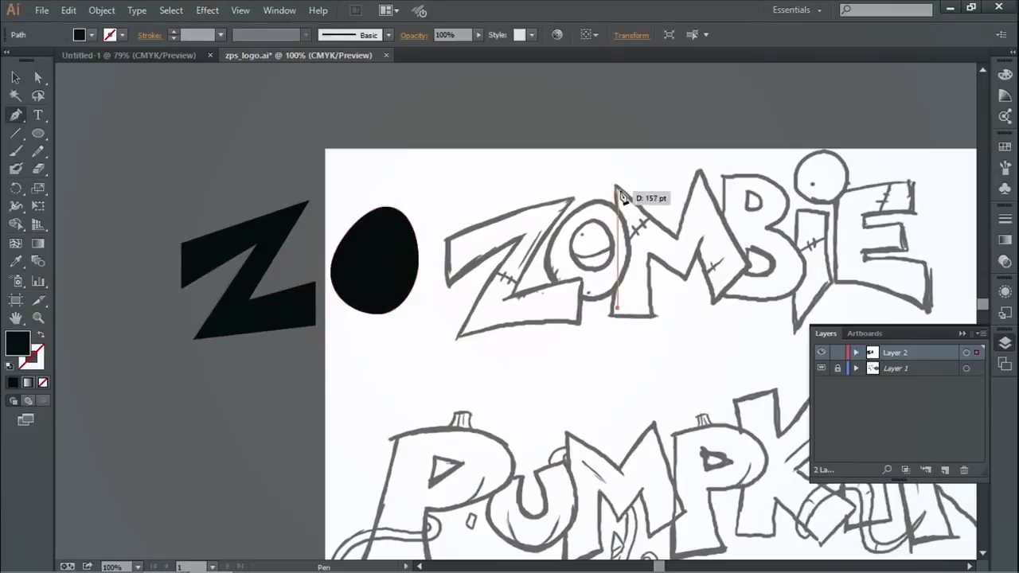
pyautogui.click(676, 235)
pyautogui.click(698, 171)
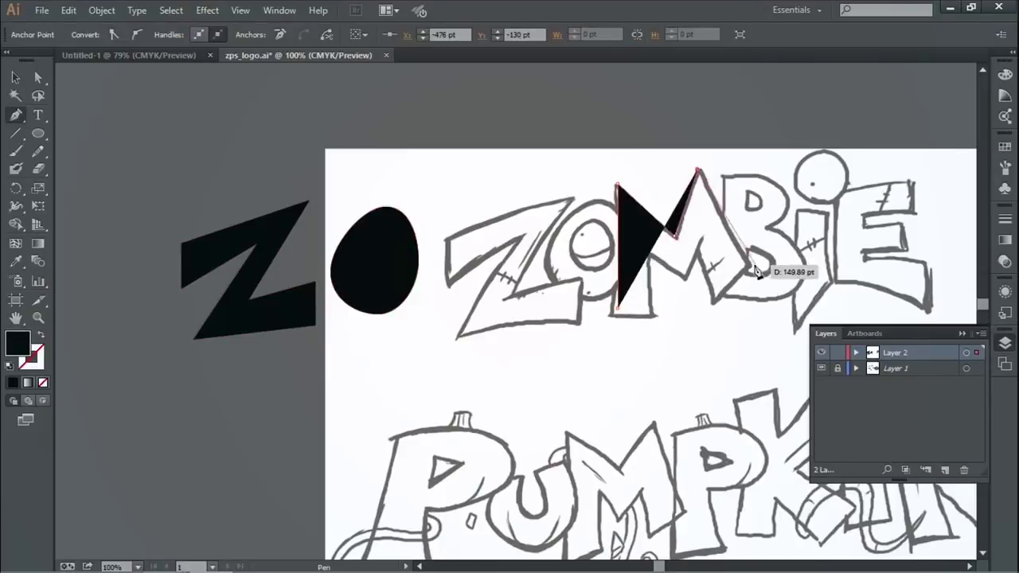
pyautogui.click(753, 265)
pyautogui.click(713, 301)
pyautogui.click(679, 280)
pyautogui.click(641, 252)
pyautogui.click(656, 314)
pyautogui.click(617, 307)
# Step: Move the black M shape off its sketch to the free area above the O shape and deselect it
pyautogui.click(15, 78)
pyautogui.moveTo(695, 242)
pyautogui.mouseDown()
pyautogui.moveTo(445, 123)
pyautogui.moveTo(417, 115)
pyautogui.moveTo(401, 129)
pyautogui.mouseUp()
pyautogui.moveTo(510, 67); pyautogui.dragTo(449, 99)
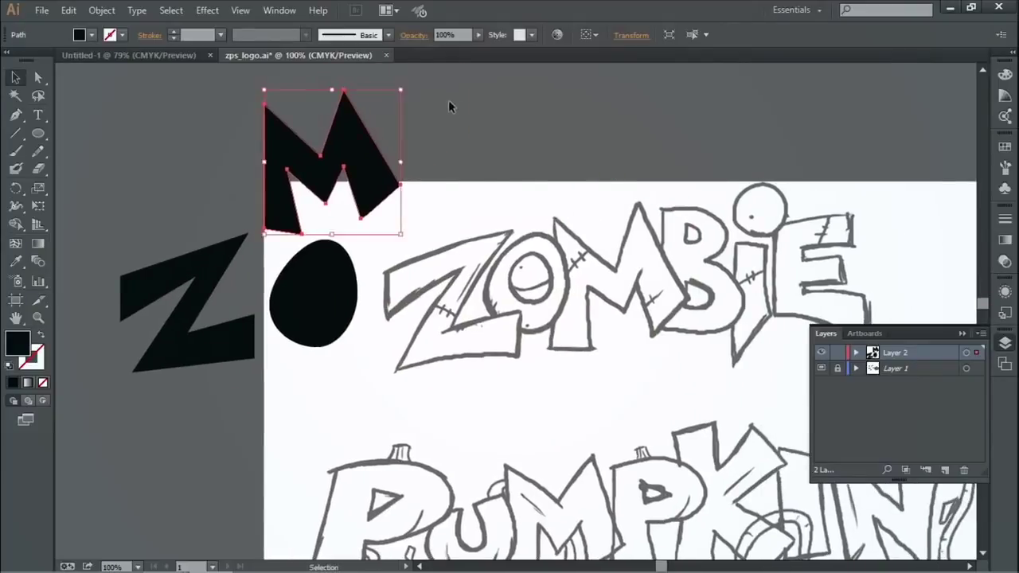
pyautogui.click(448, 100)
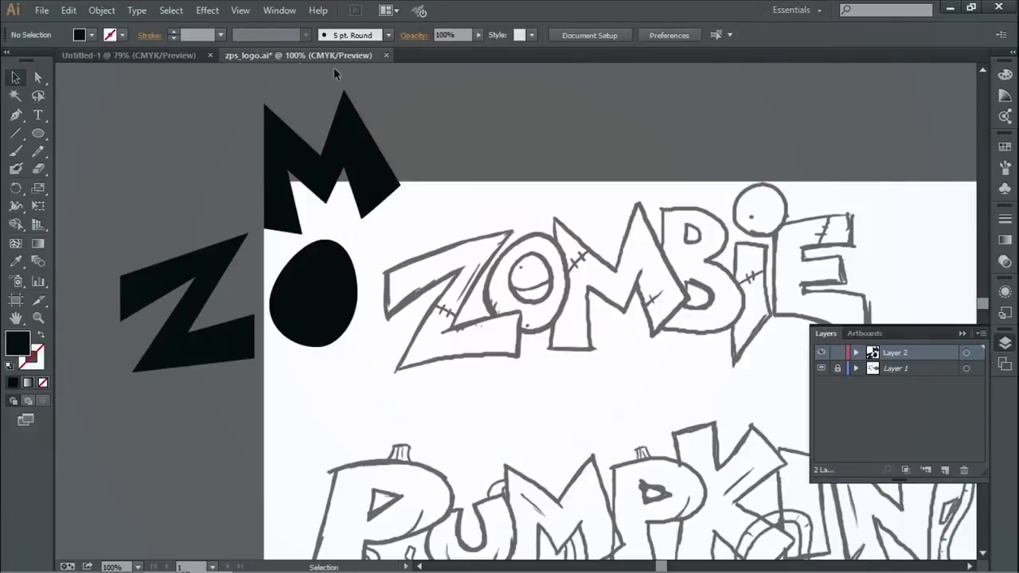
# Step: Trace the letter B of the ZOMBIE sketch with the Pen tool as a rough black shape with straight sides
pyautogui.click(16, 115)
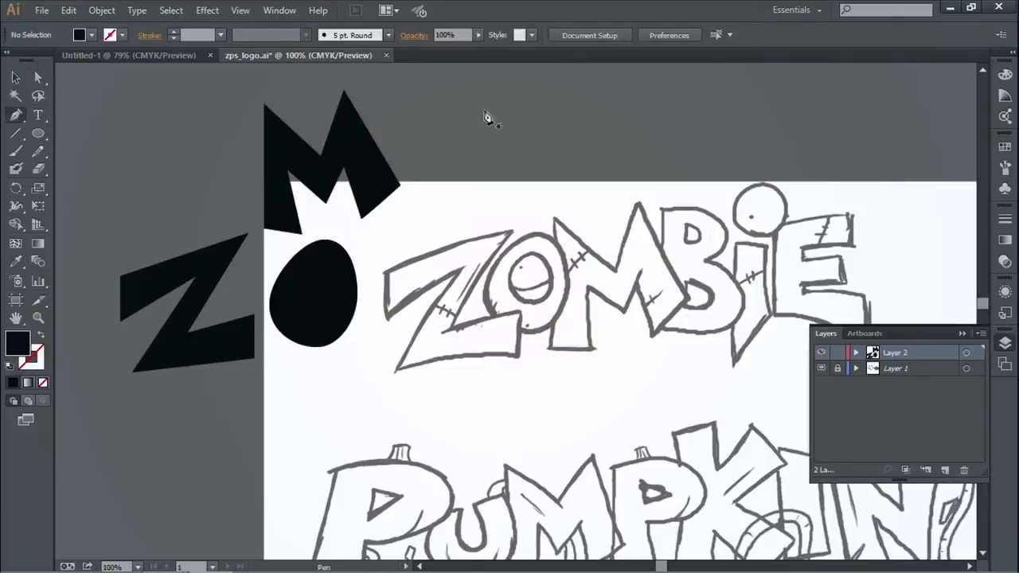
pyautogui.click(661, 211)
pyautogui.click(654, 327)
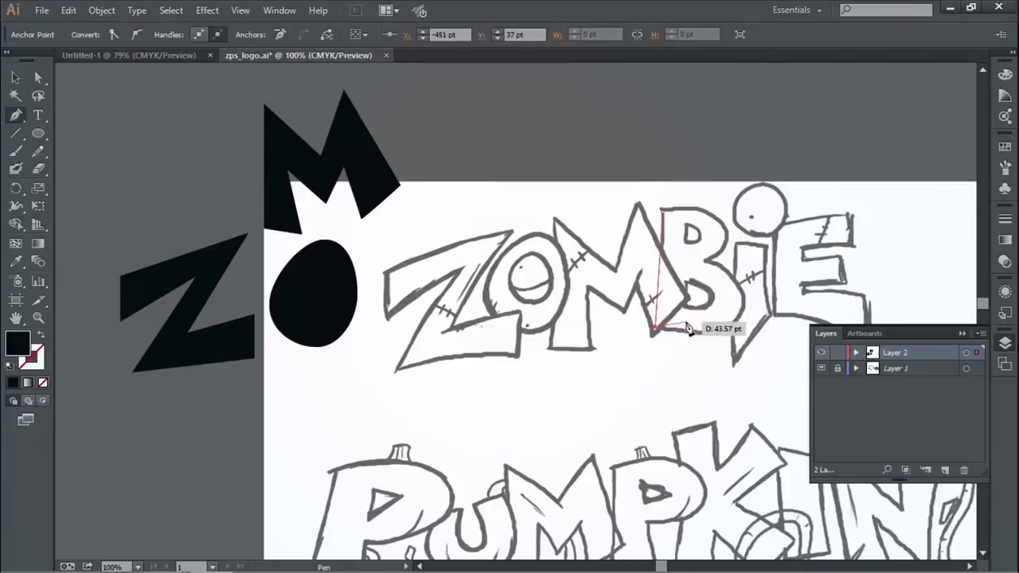
pyautogui.click(744, 298)
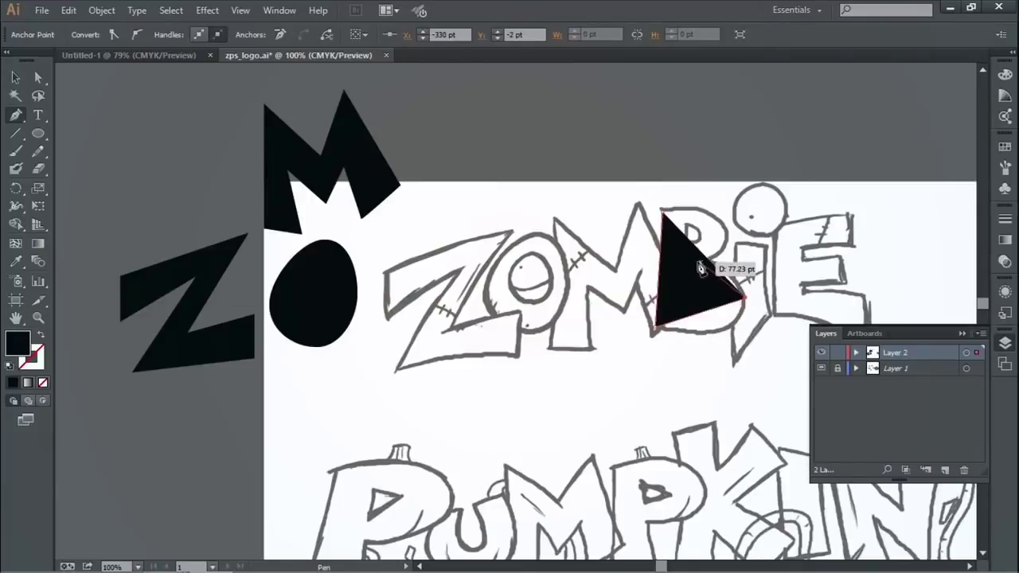
pyautogui.click(726, 233)
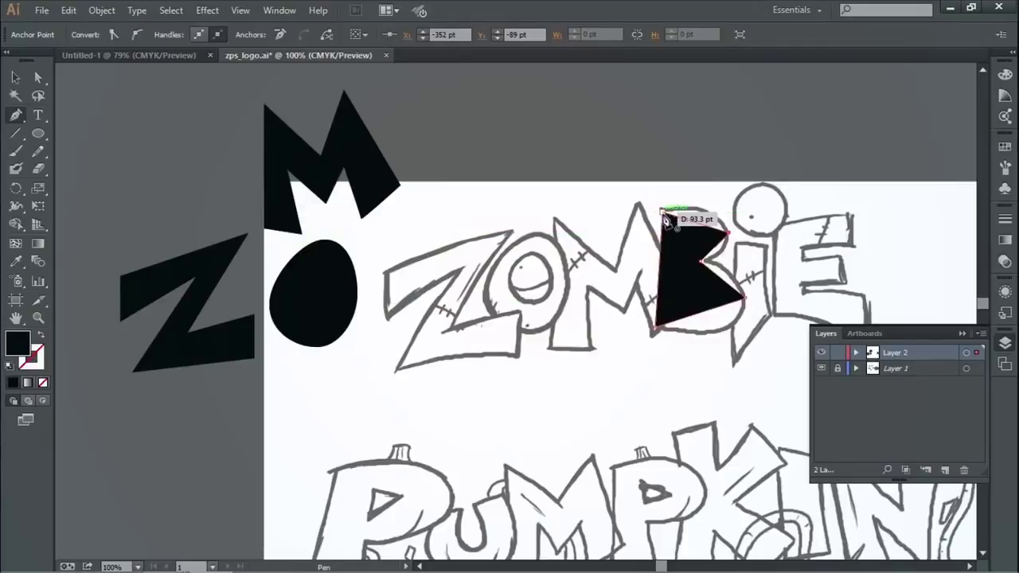
# Step: Convert the B shape's two outer corner points to smooth curves so both bowls are rounded
pyautogui.moveTo(16, 115); pyautogui.dragTo(65, 169)
pyautogui.moveTo(727, 233); pyautogui.dragTo(723, 203)
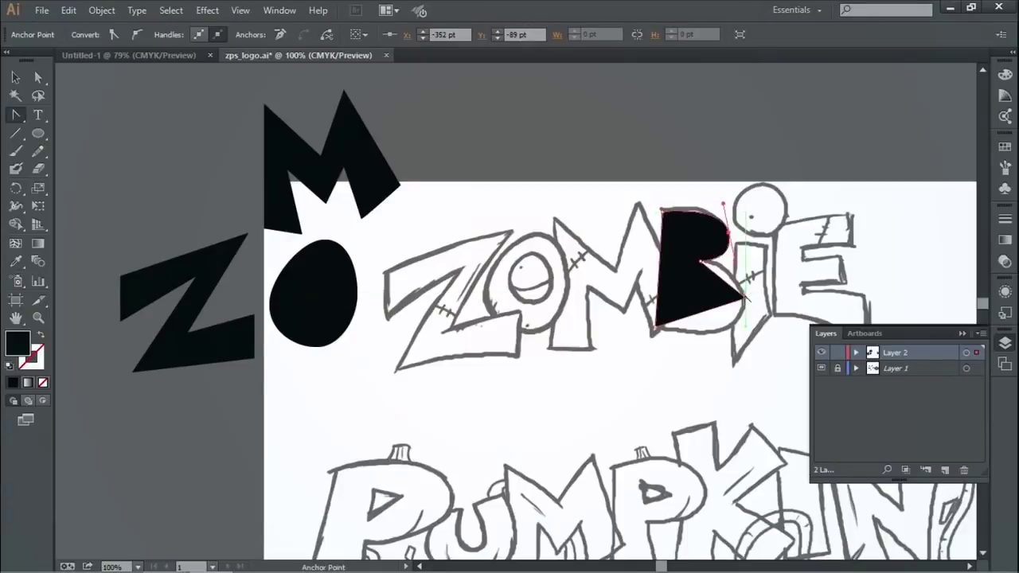
pyautogui.moveTo(745, 298); pyautogui.dragTo(734, 256)
# Step: Move the black B shape off its sketch to the right of the M shape and deselect it
pyautogui.click(16, 77)
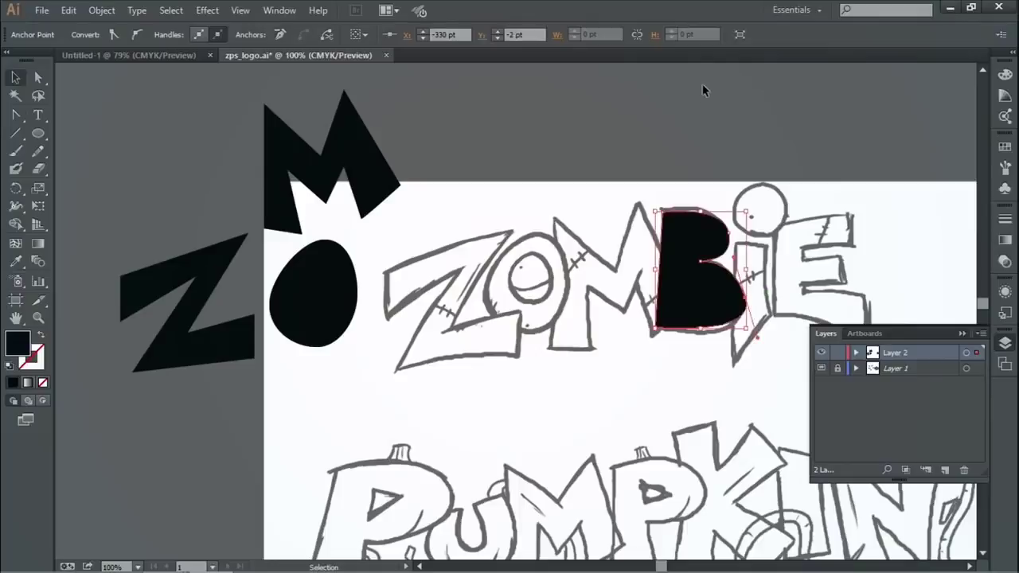
pyautogui.click(705, 90)
pyautogui.moveTo(677, 288); pyautogui.dragTo(440, 189)
pyautogui.click(748, 228)
# Step: Move the black Z shape back onto the Z of the ZOMBIE sketch
pyautogui.moveTo(764, 267); pyautogui.dragTo(720, 234)
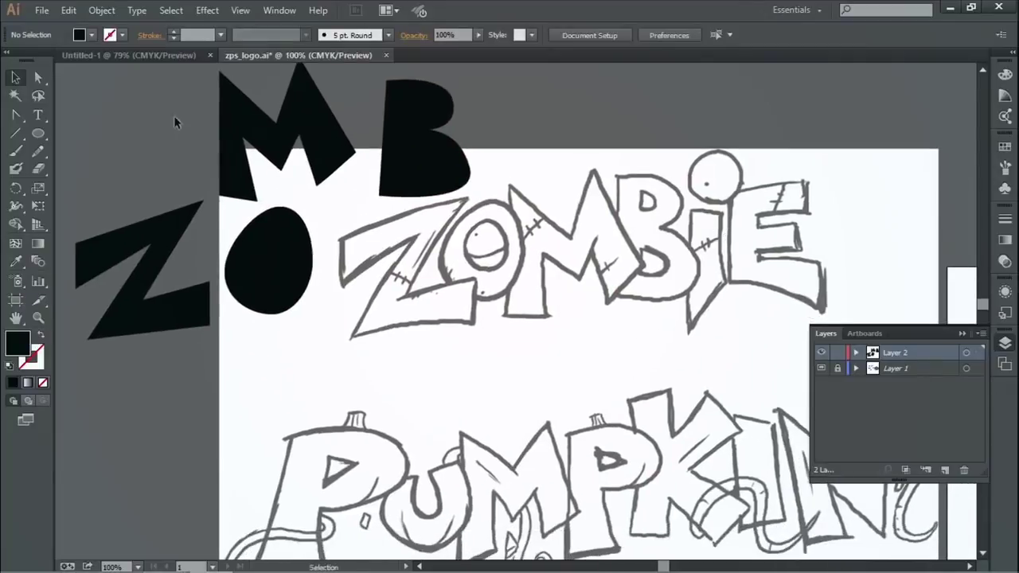
pyautogui.moveTo(365, 214); pyautogui.dragTo(423, 266)
pyautogui.moveTo(178, 367)
pyautogui.mouseDown()
pyautogui.moveTo(488, 429)
pyautogui.moveTo(451, 354)
pyautogui.moveTo(443, 360)
pyautogui.mouseUp()
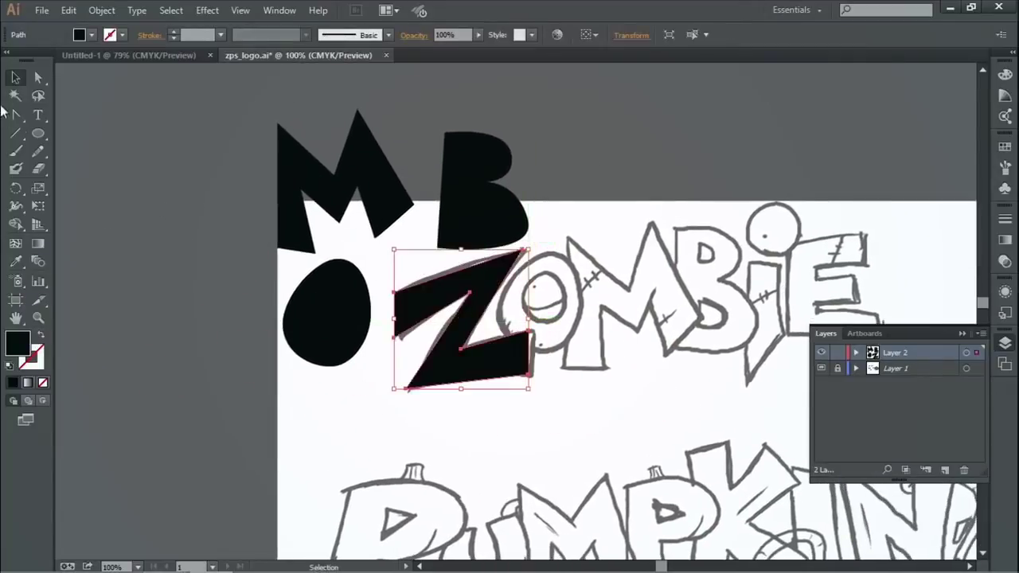